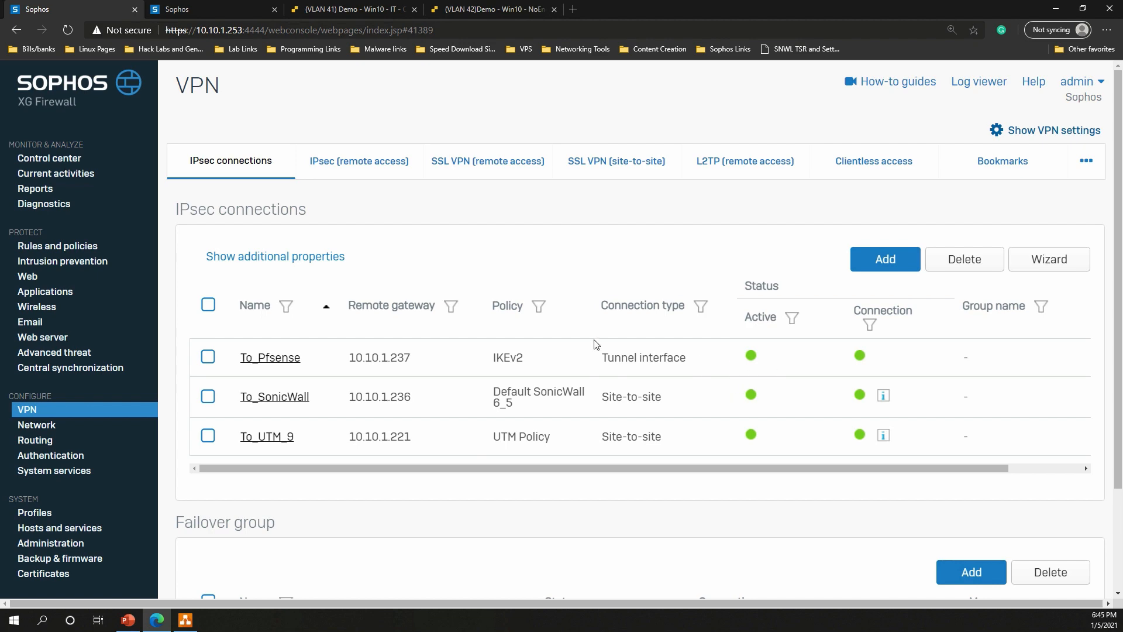
# - Open the IPsec policies list and look through the available VPN policies
pyautogui.click(1087, 161)
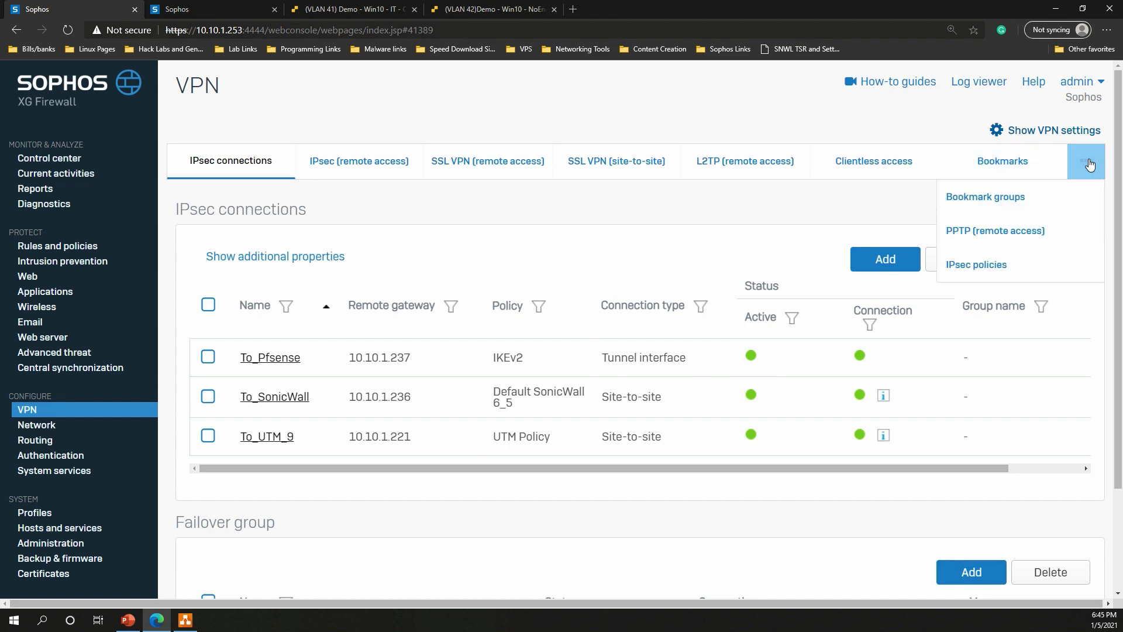
pyautogui.click(989, 270)
pyautogui.scroll(-2, 667, 224)
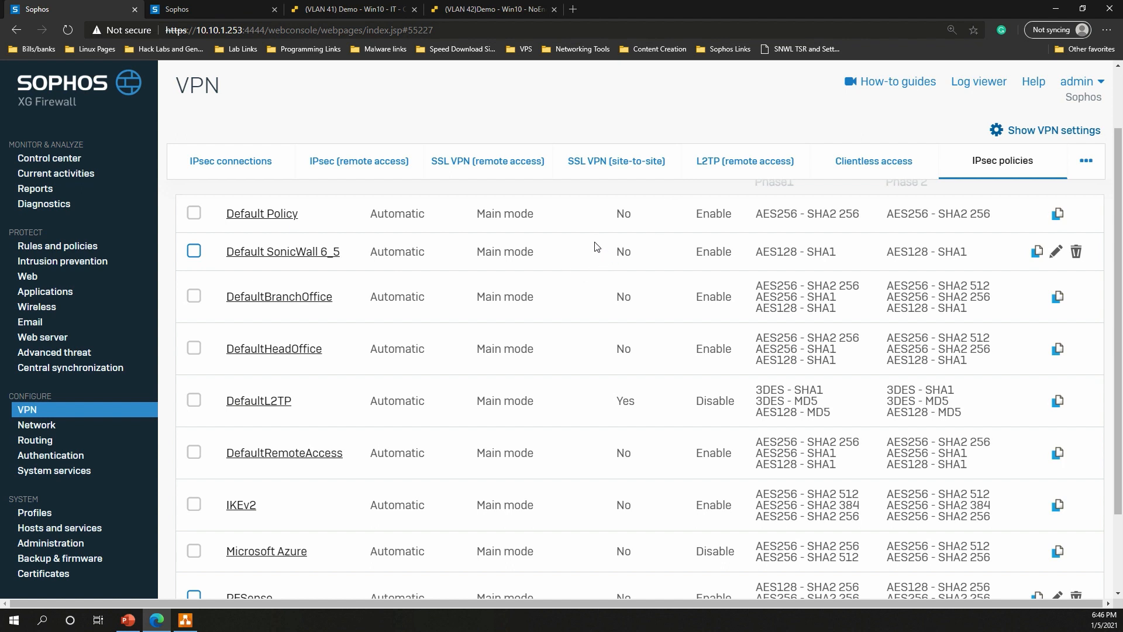
pyautogui.scroll(2, 599, 239)
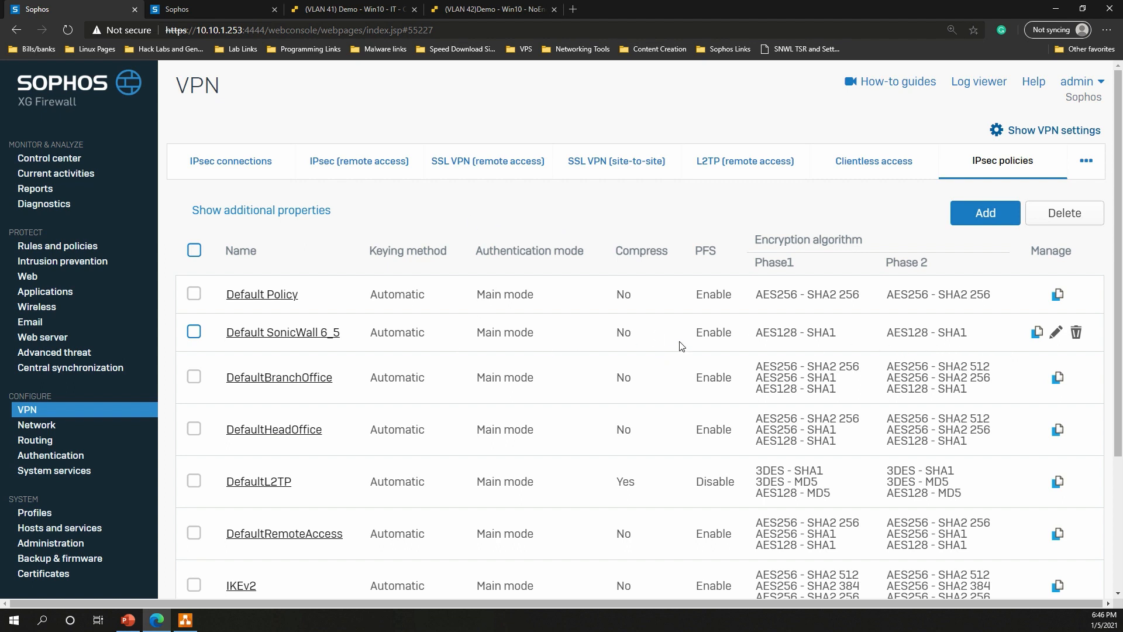
# - Open the Default SonicWall 6_5 policy and review its general, phase 1, phase 2 and Dead Peer Detection settings
pyautogui.click(1059, 337)
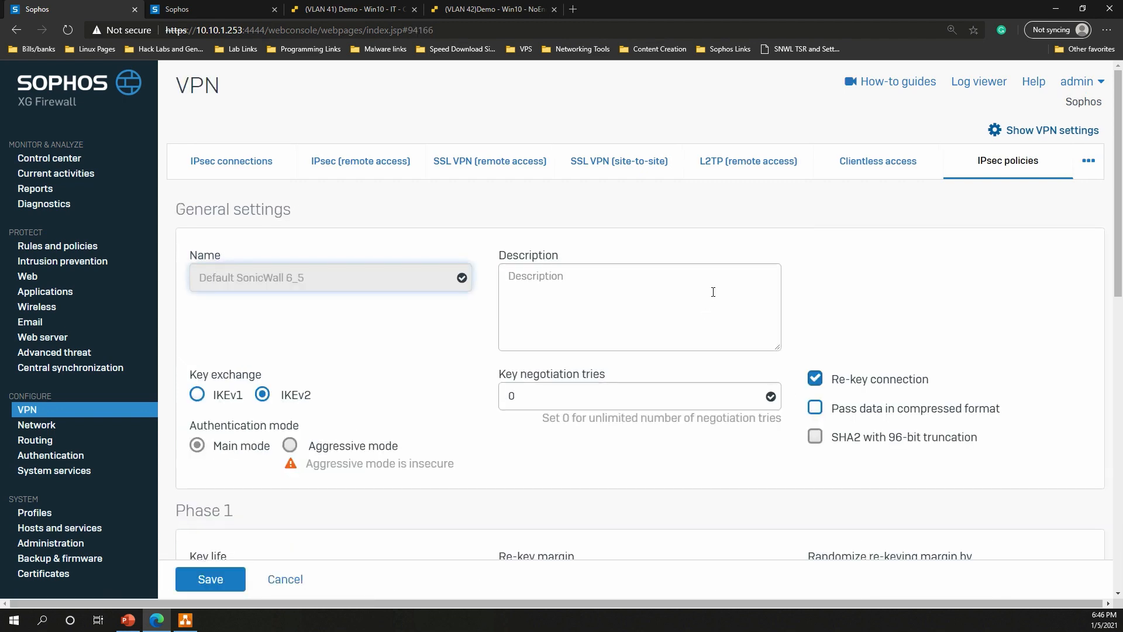
pyautogui.scroll(-1, 679, 288)
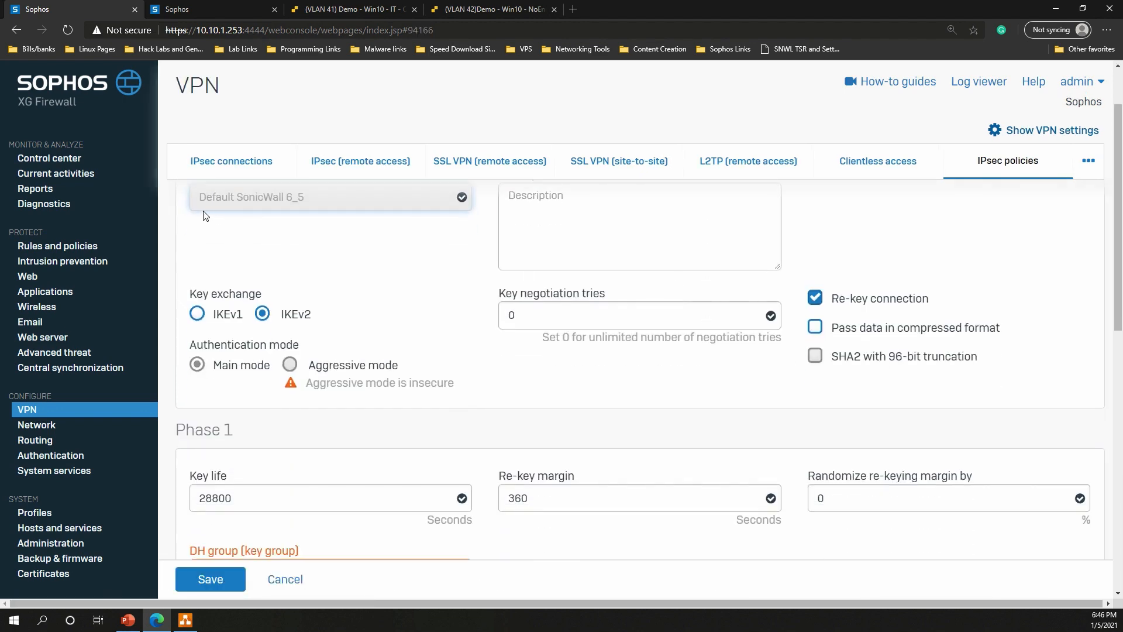
pyautogui.scroll(1, 438, 296)
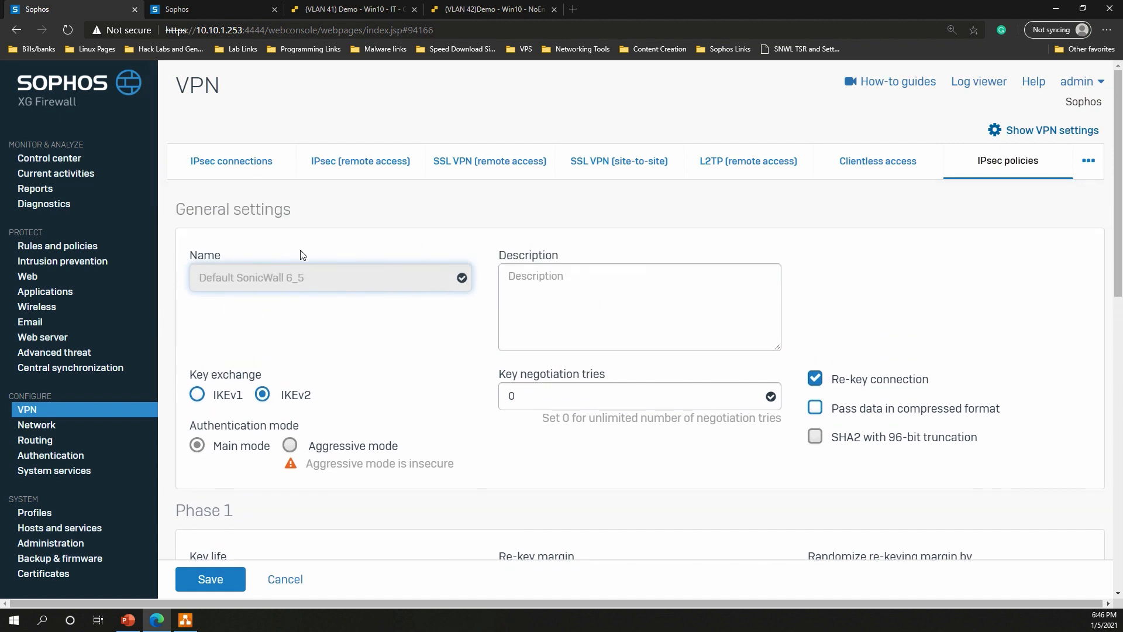
pyautogui.scroll(-1, 503, 323)
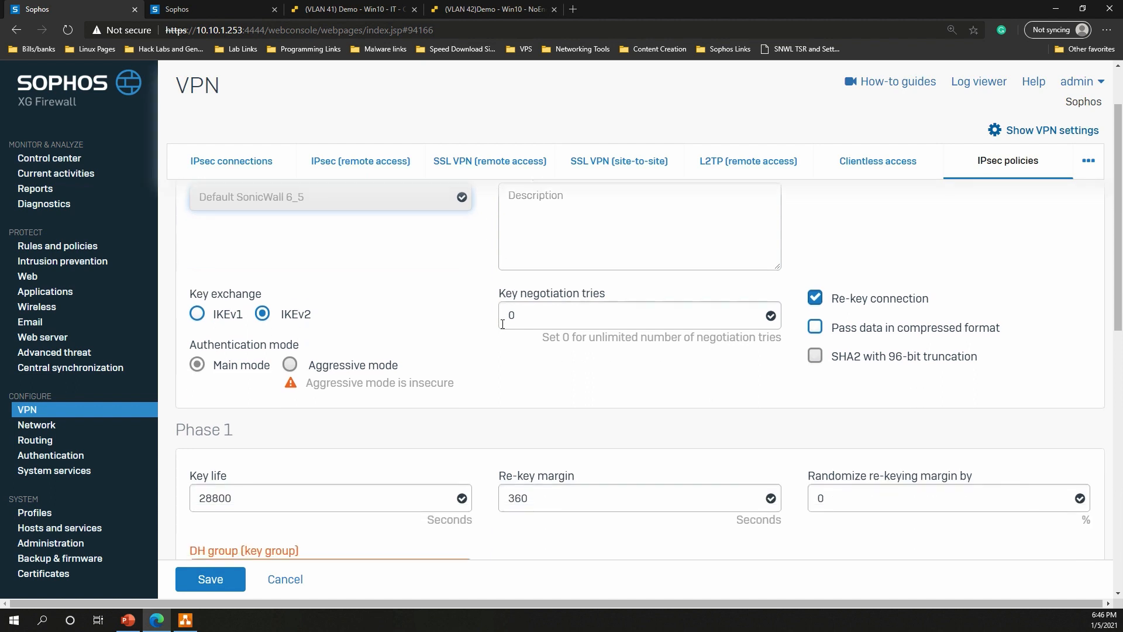
pyautogui.scroll(-1, 483, 323)
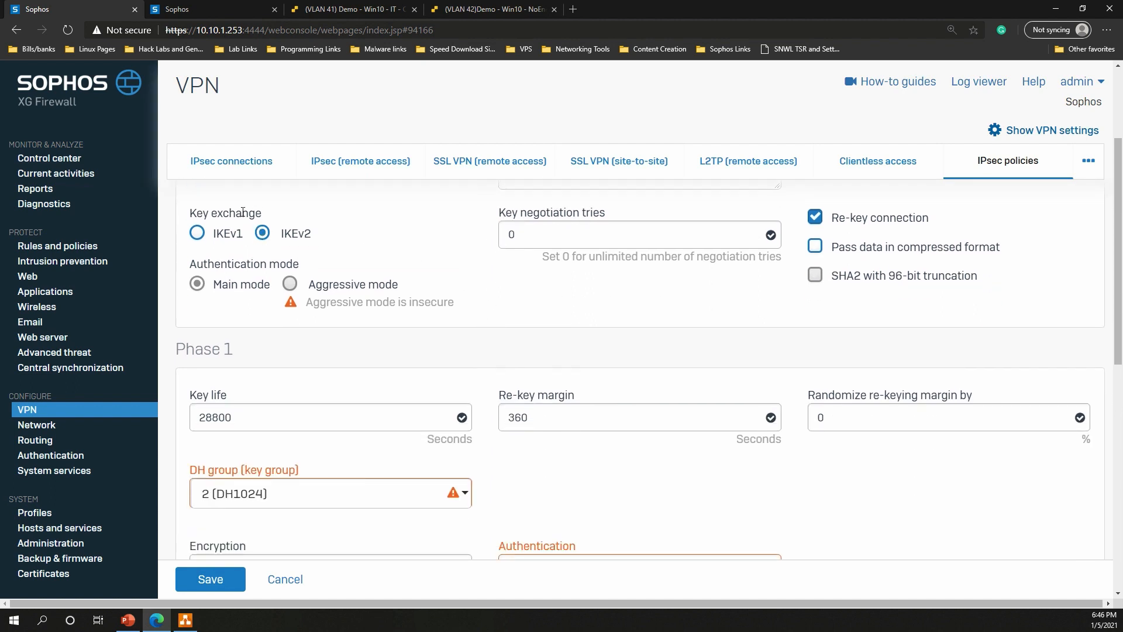
pyautogui.scroll(-2, 453, 279)
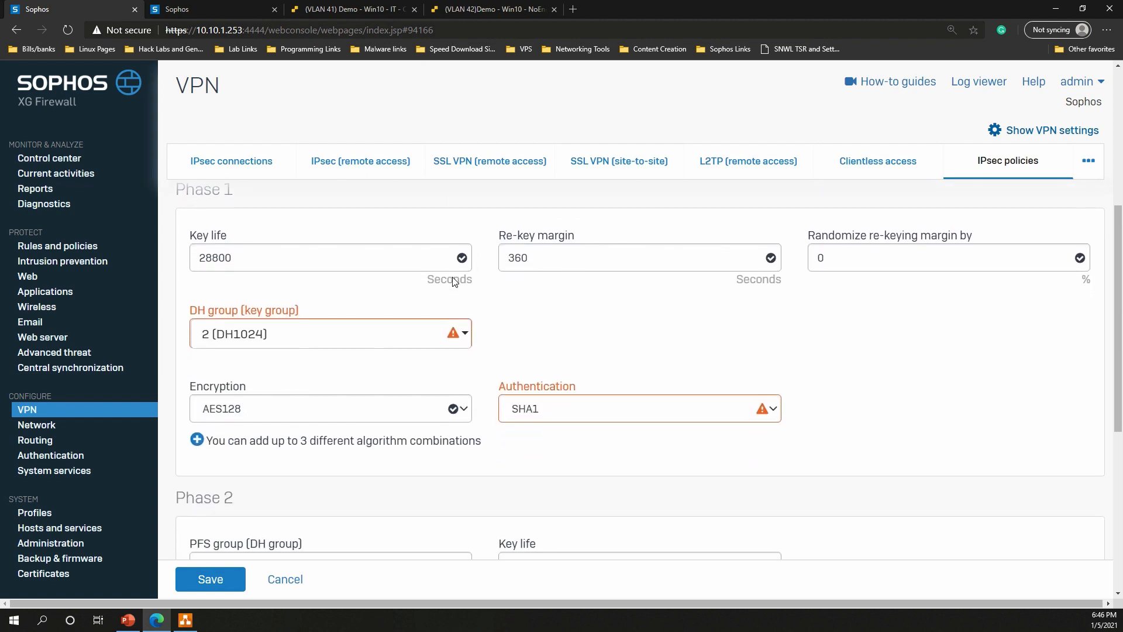
pyautogui.scroll(-1, 577, 283)
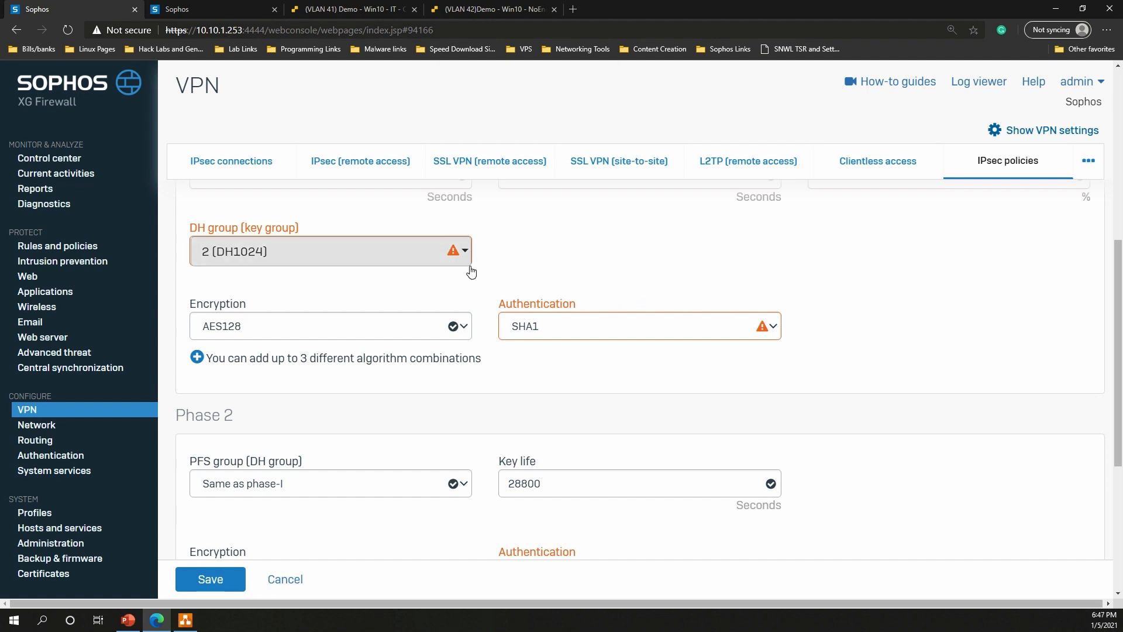
pyautogui.click(756, 332)
pyautogui.click(759, 344)
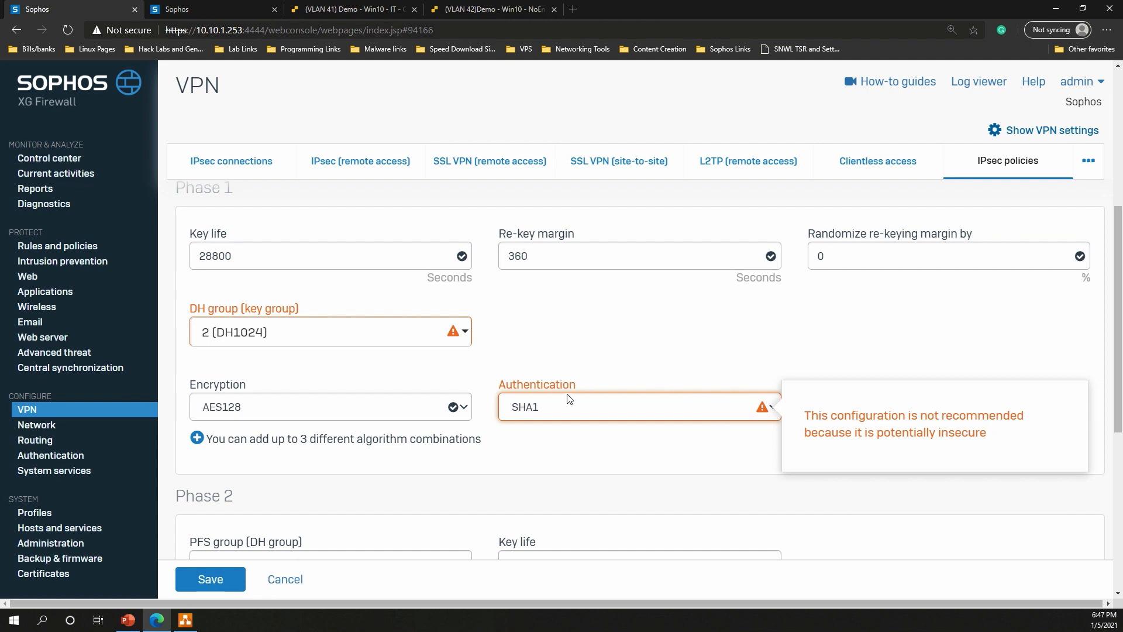
pyautogui.scroll(-6, 633, 378)
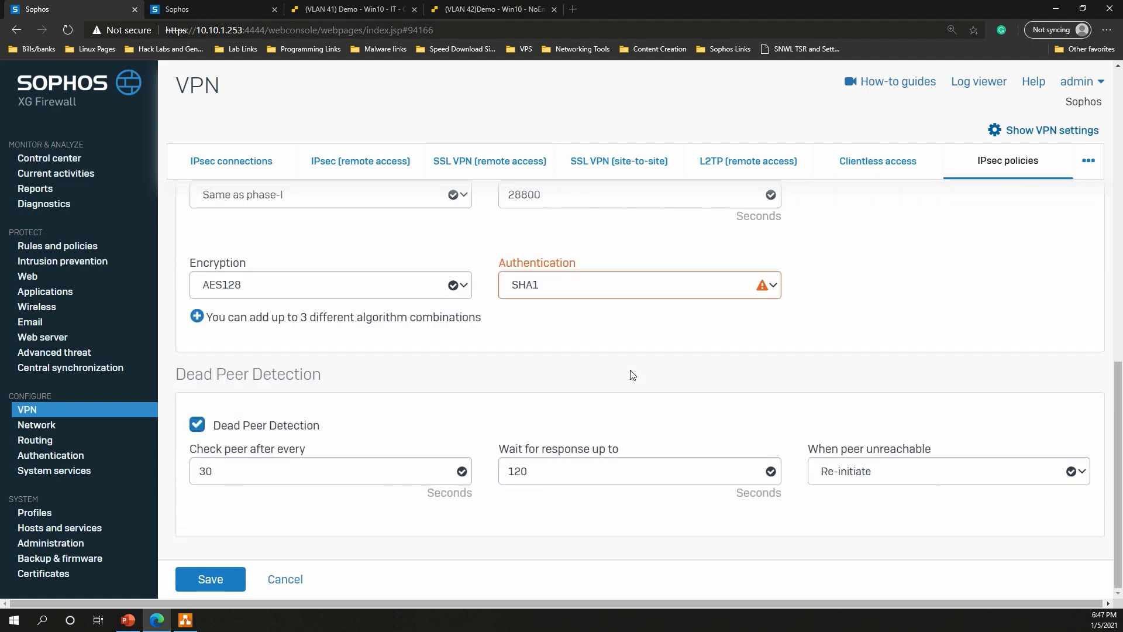
pyautogui.scroll(10, 631, 380)
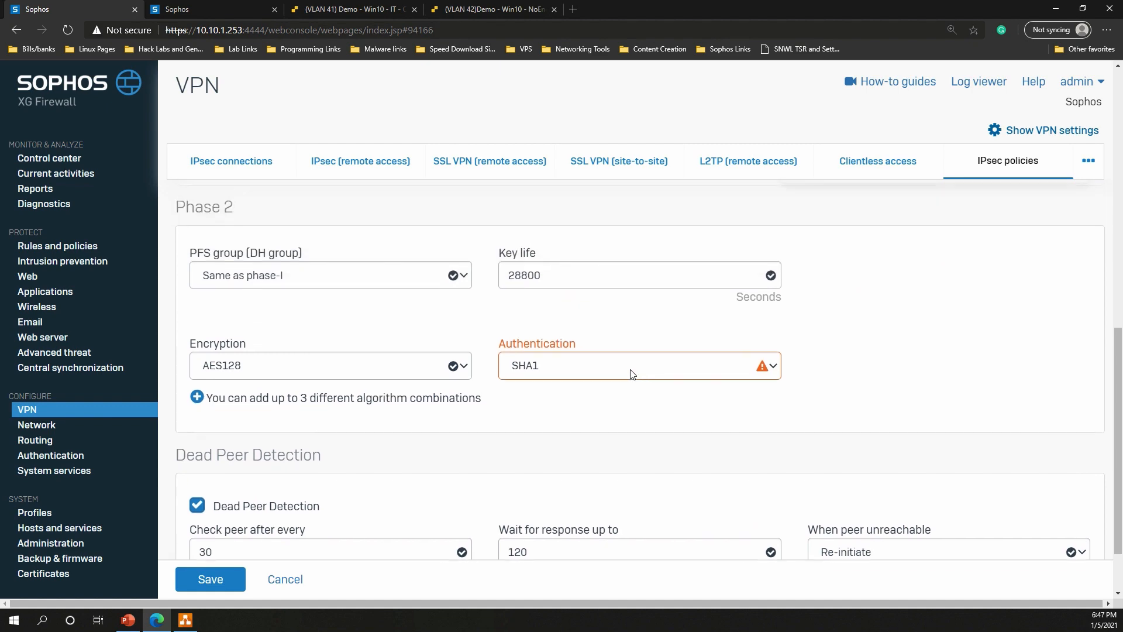
pyautogui.scroll(2, 628, 390)
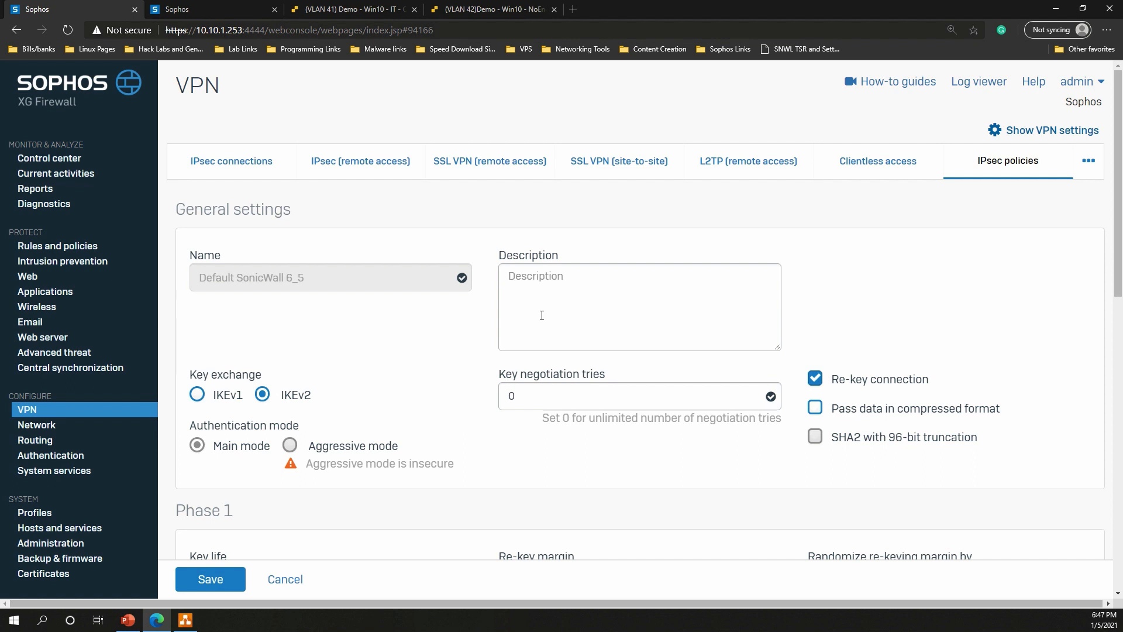
# - Return to the IPsec connections and add a new connection named To_Remote_Office
pyautogui.click(266, 171)
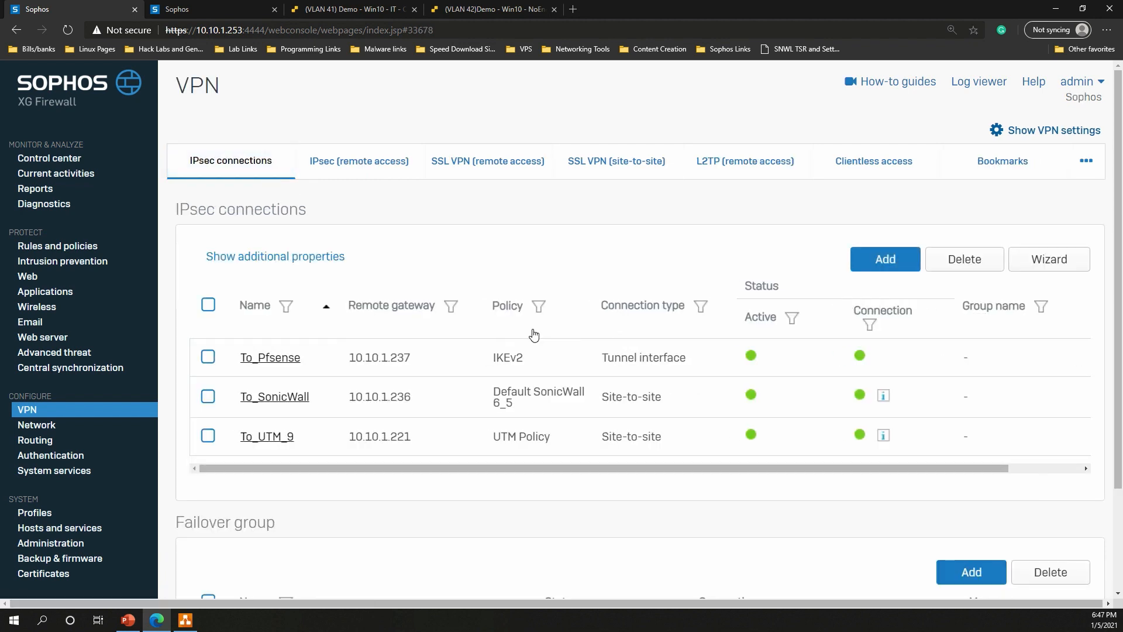
pyautogui.click(874, 262)
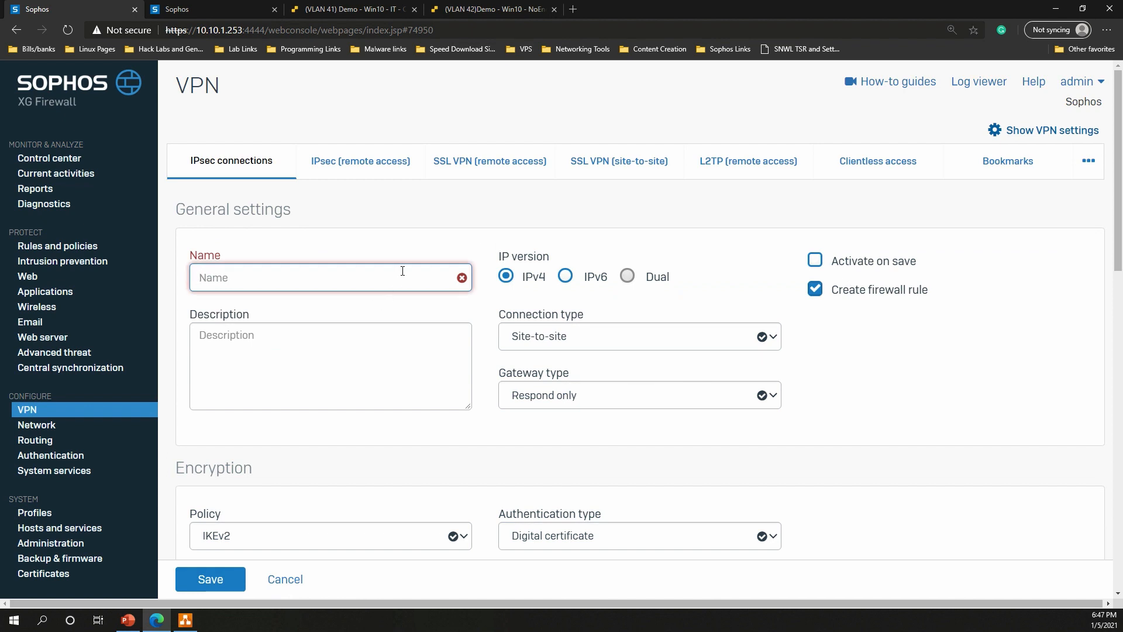
pyautogui.write('TO')
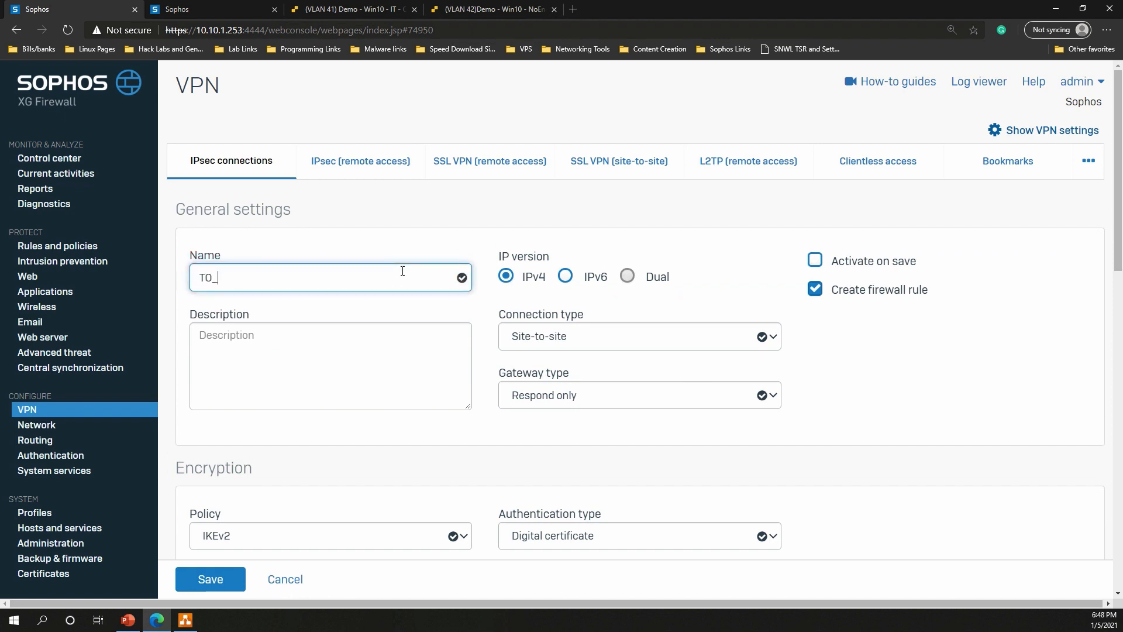
pyautogui.write('_R')
pyautogui.press('BackSpace')
pyautogui.press('BackSpace')
pyautogui.write('_Remote_Office')
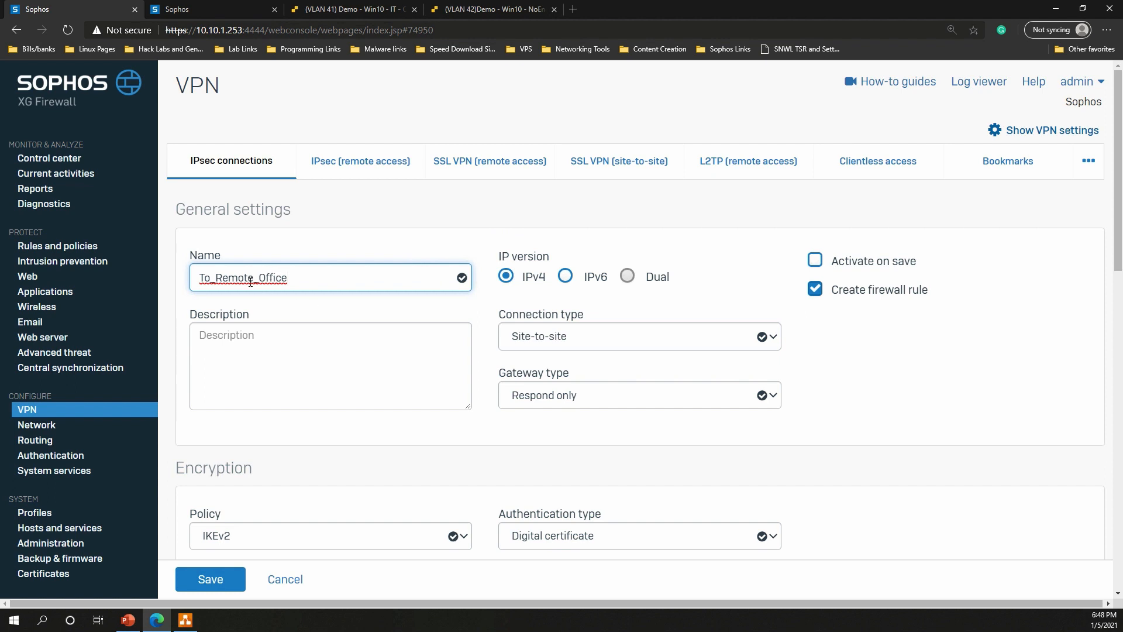
pyautogui.click(410, 309)
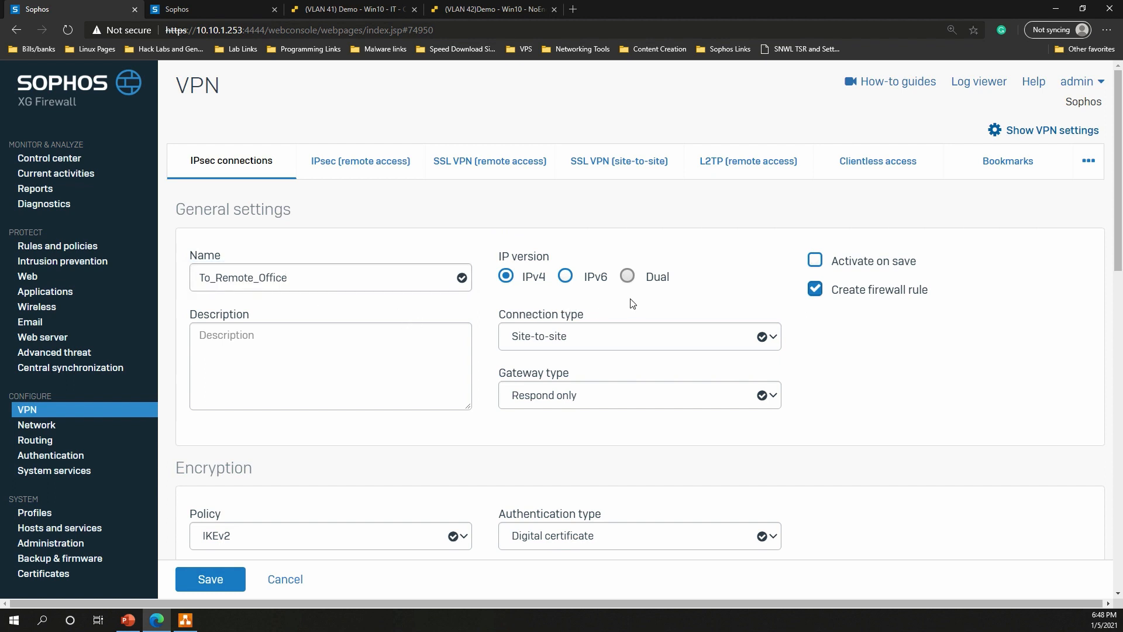
# - Set the connection type to Tunnel interface and the IP version to IPv4
pyautogui.click(613, 342)
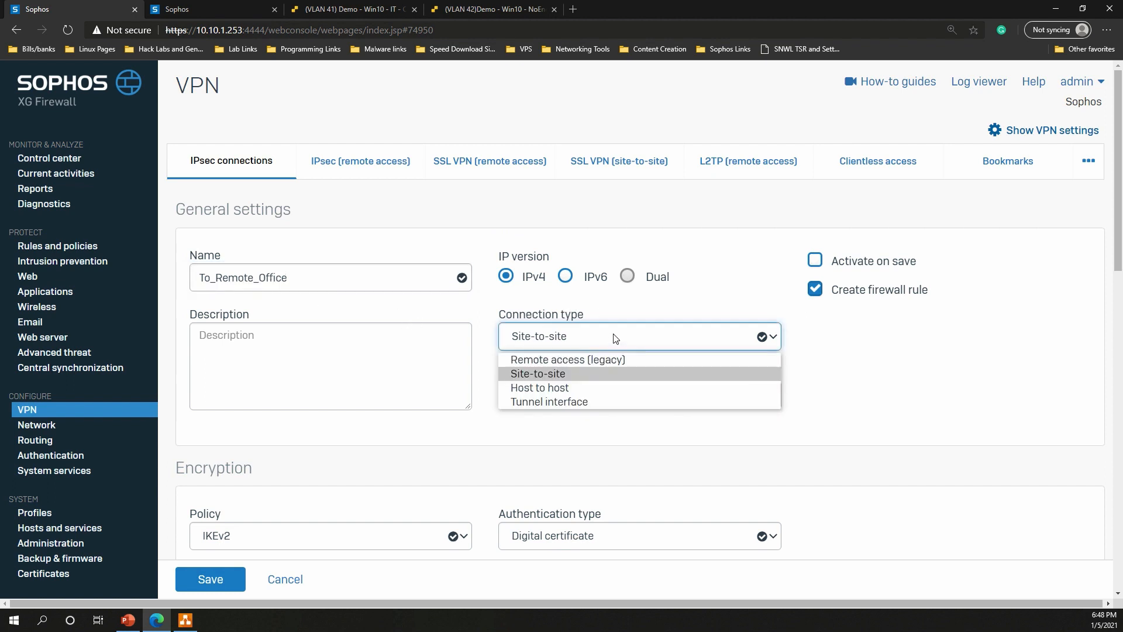
pyautogui.click(586, 403)
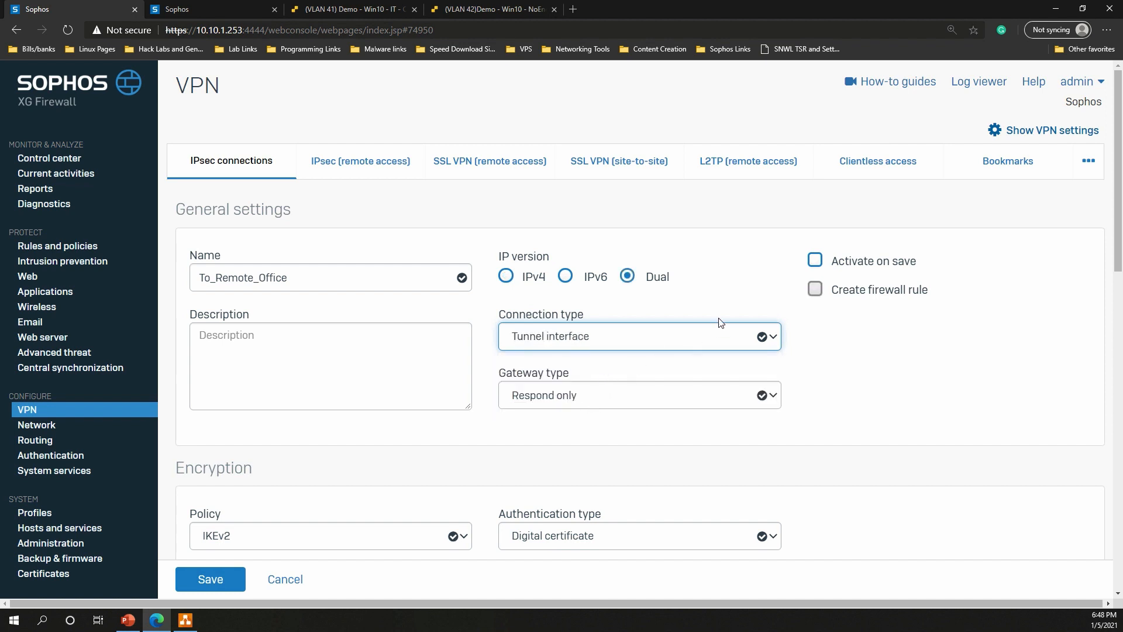
pyautogui.click(505, 279)
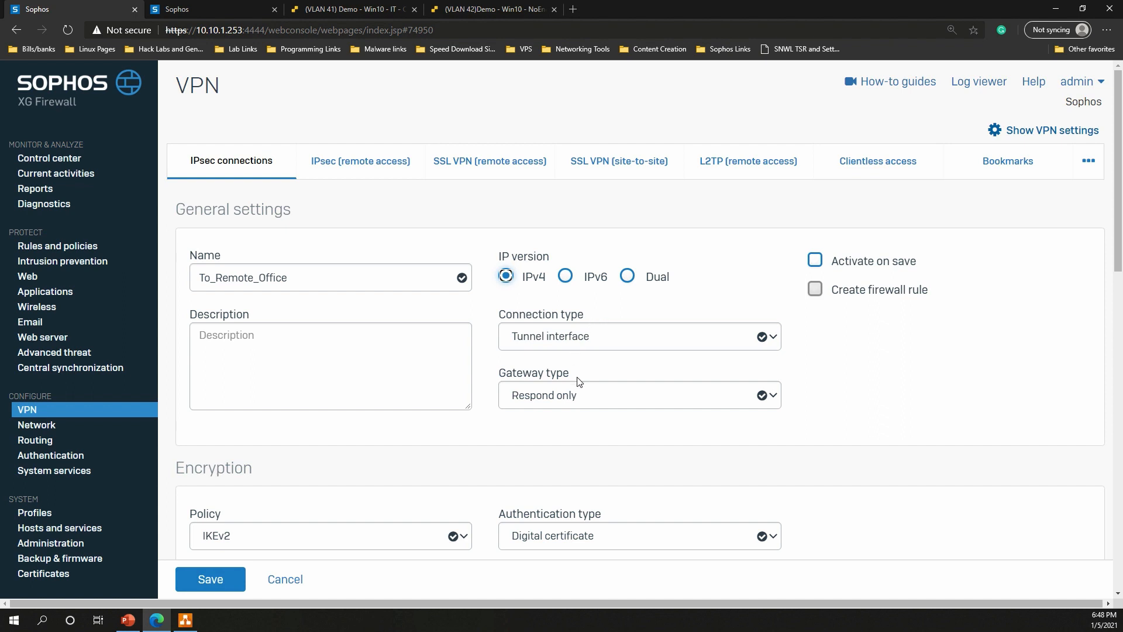
# - Keep the gateway type as Respond only and enable activation of the connection on save
pyautogui.click(596, 405)
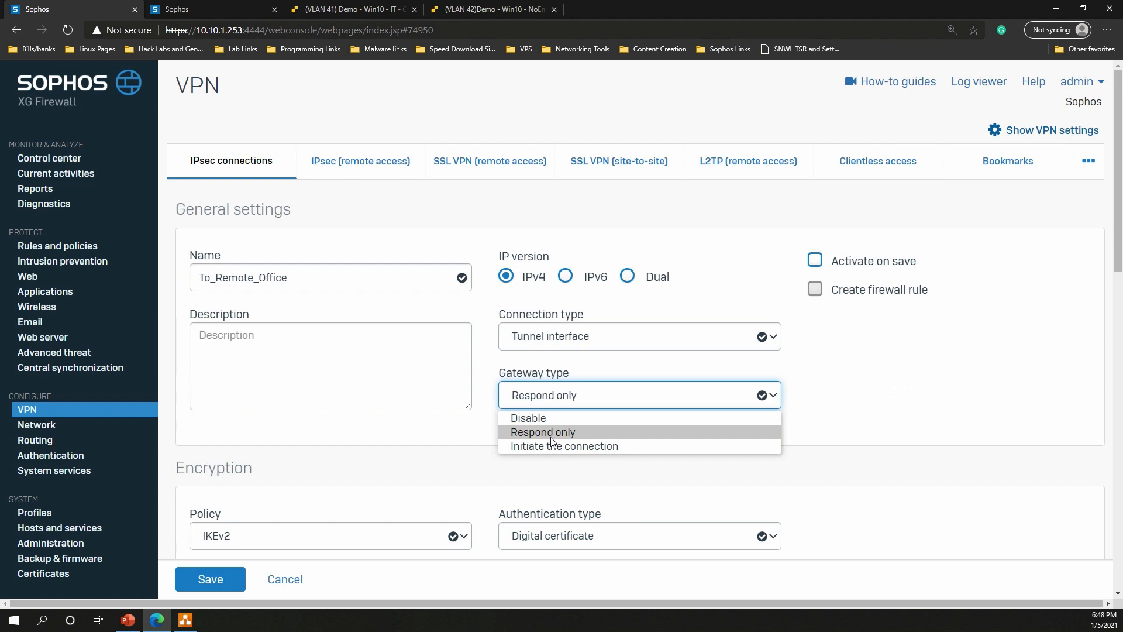
pyautogui.click(567, 433)
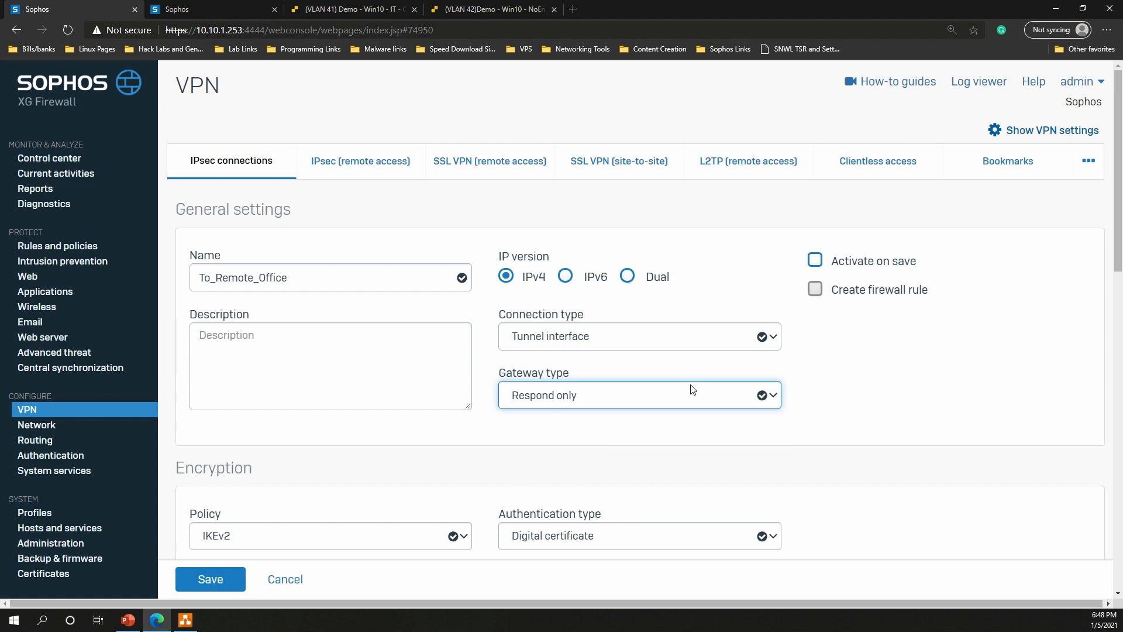
pyautogui.click(816, 263)
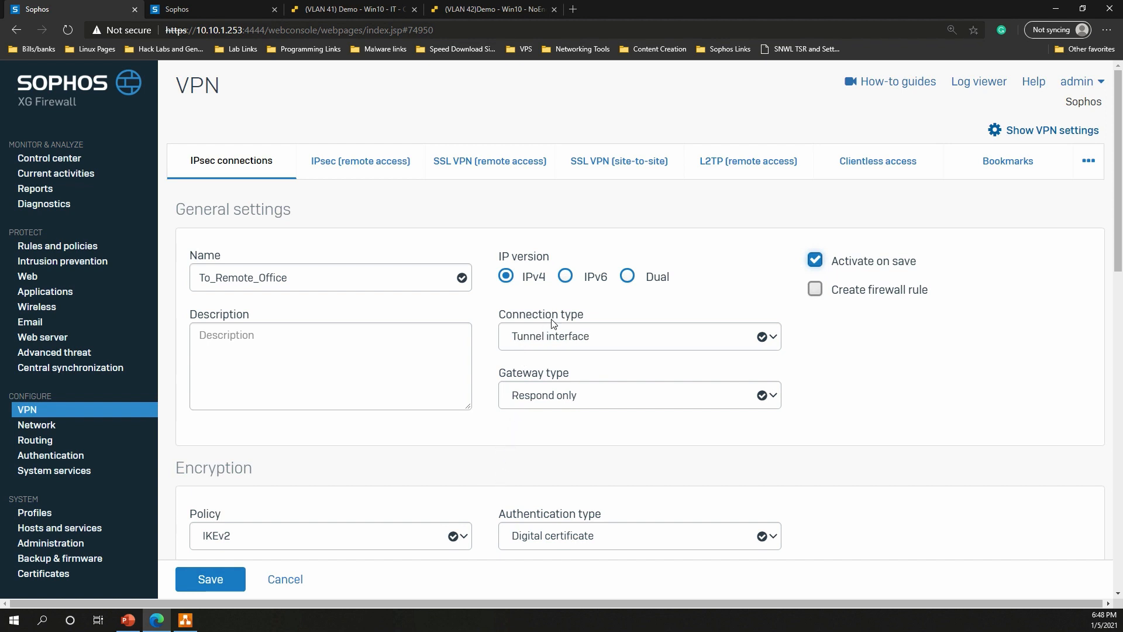
# - Keep IKEv2 as the encryption policy and set the authentication type to RSA key
pyautogui.scroll(-4, 752, 305)
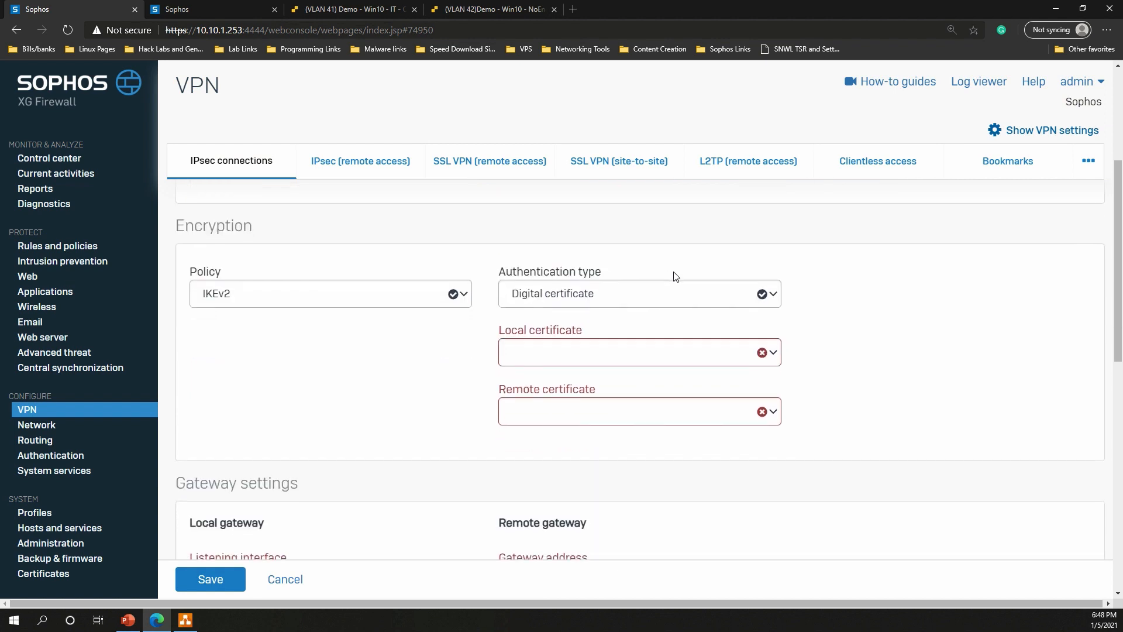
pyautogui.click(213, 284)
pyautogui.click(234, 359)
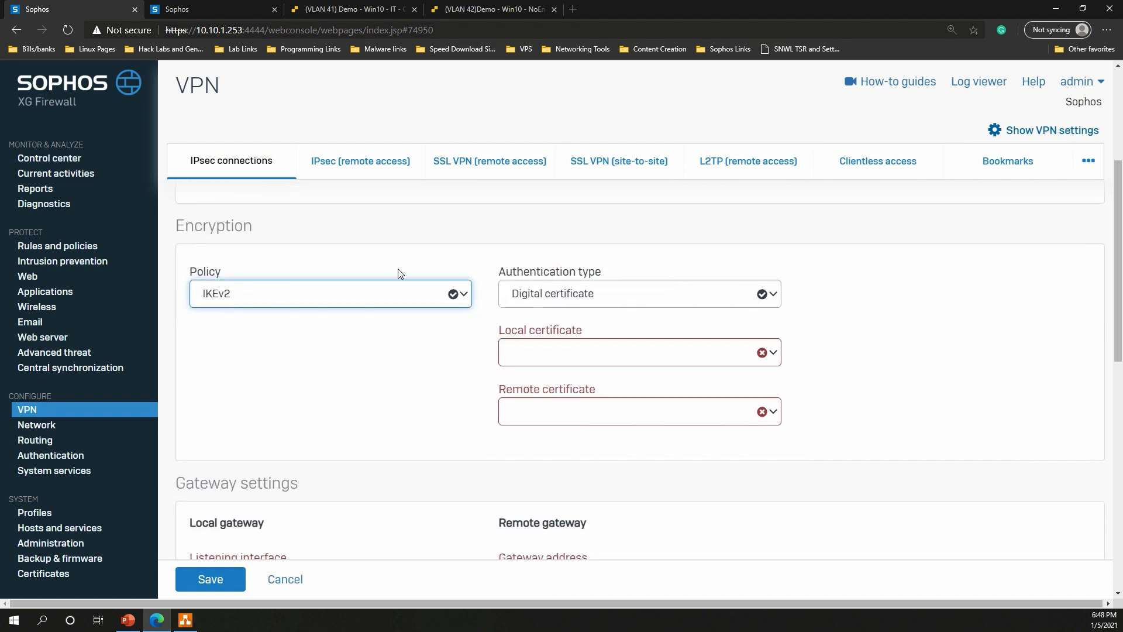
pyautogui.click(539, 299)
pyautogui.click(535, 348)
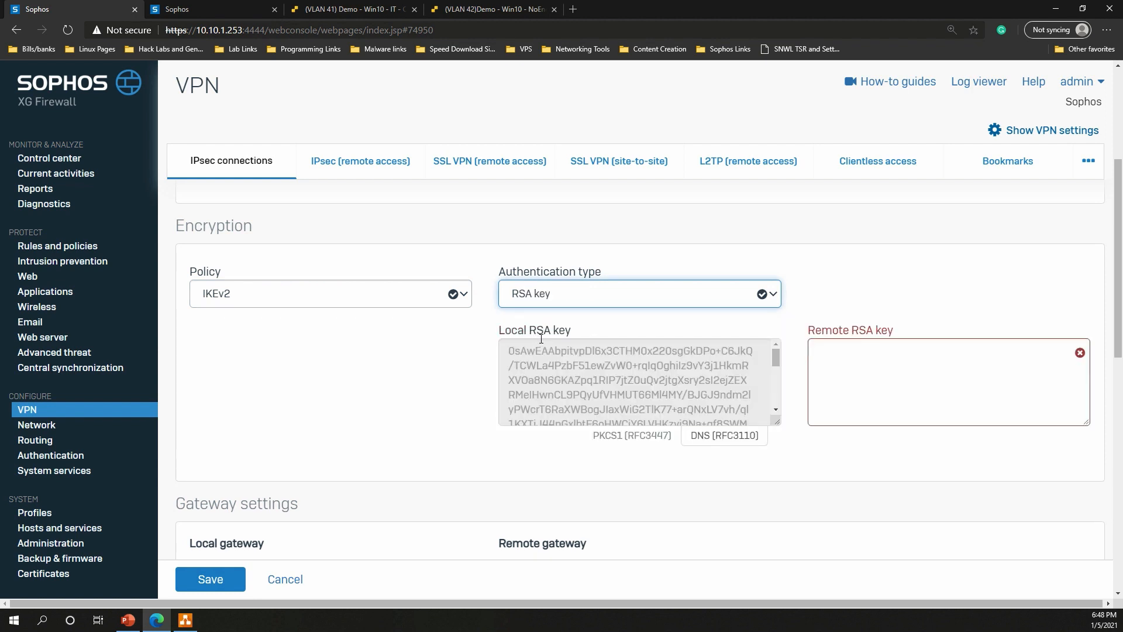
# - Display the local RSA key in PKCS1 (RFC3447) format and select its full text
pyautogui.click(667, 440)
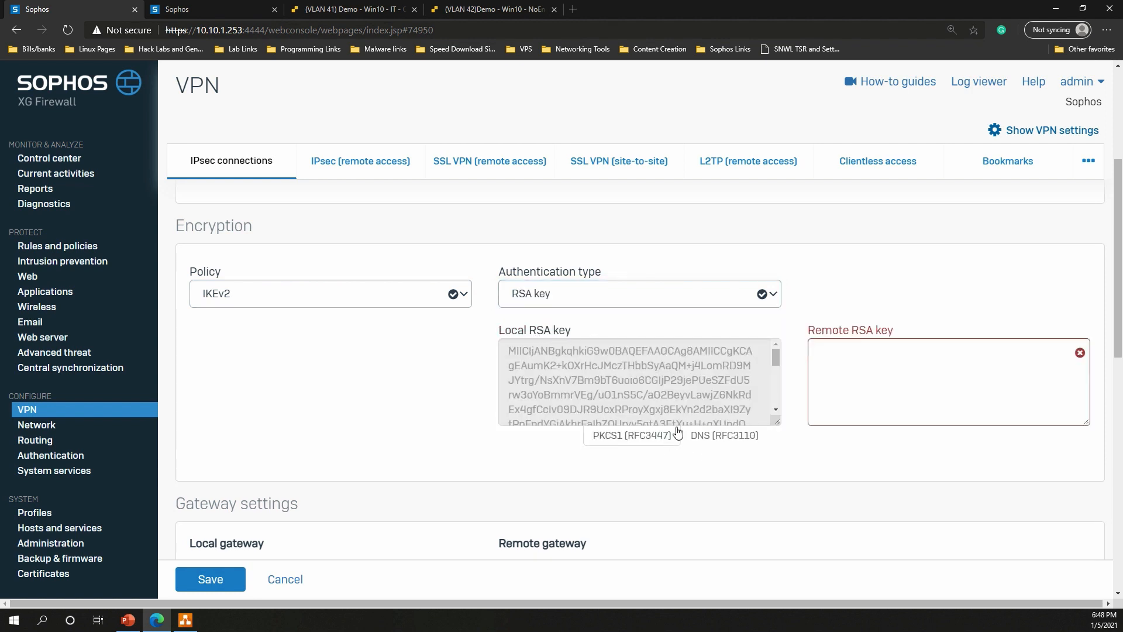
pyautogui.tripleClick(695, 390)
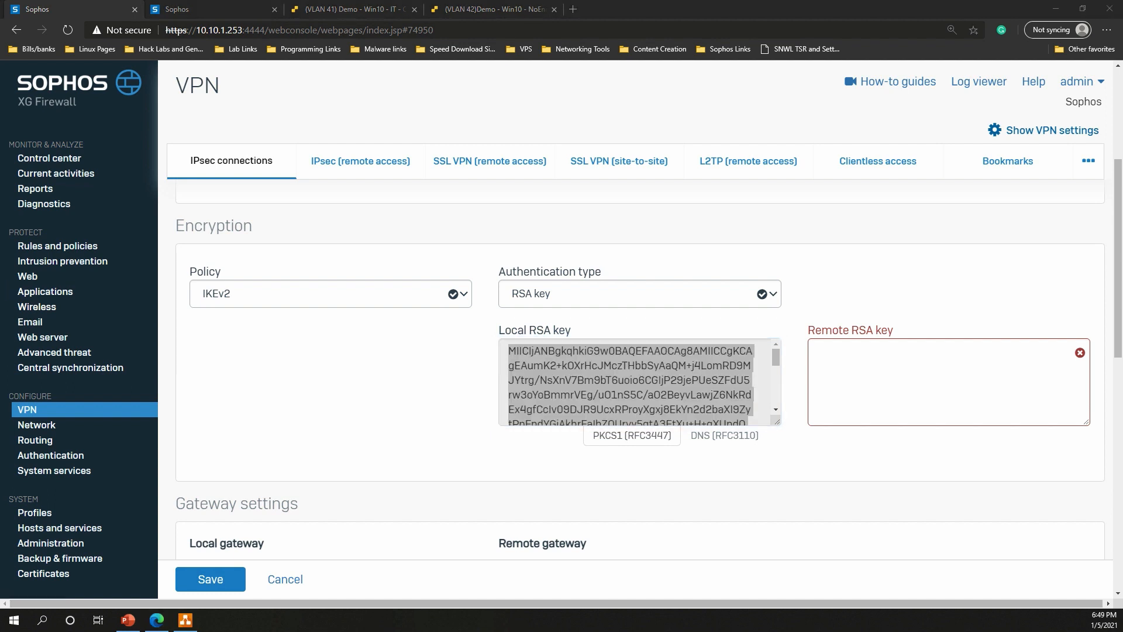
pyautogui.click(523, 269)
pyautogui.scroll(-1, 864, 332)
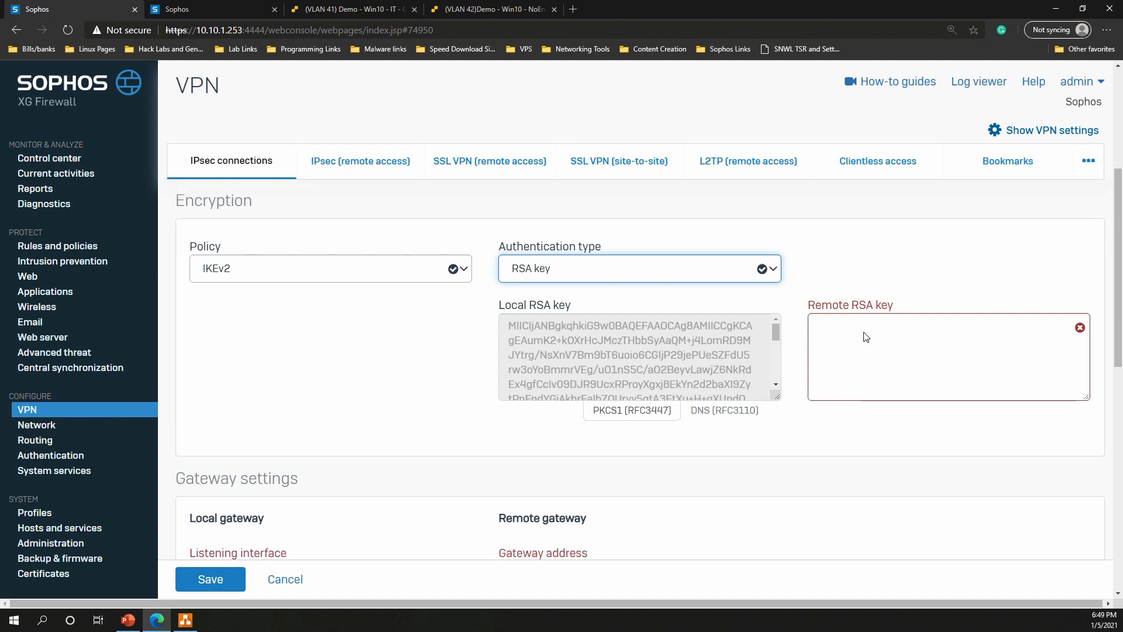
pyautogui.scroll(-1, 866, 338)
pyautogui.click(862, 291)
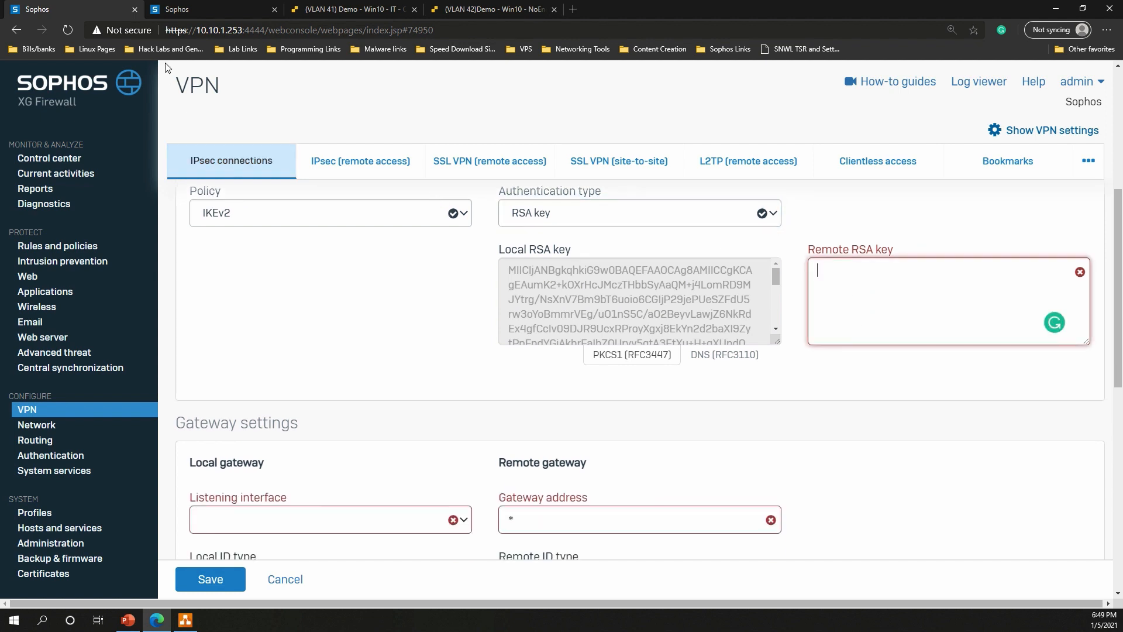
# - Switch to the remote office firewall at 10.10.1.217 and add an IPsec connection named To_Main_Office
pyautogui.click(199, 10)
pyautogui.moveTo(253, 87); pyautogui.dragTo(245, 11)
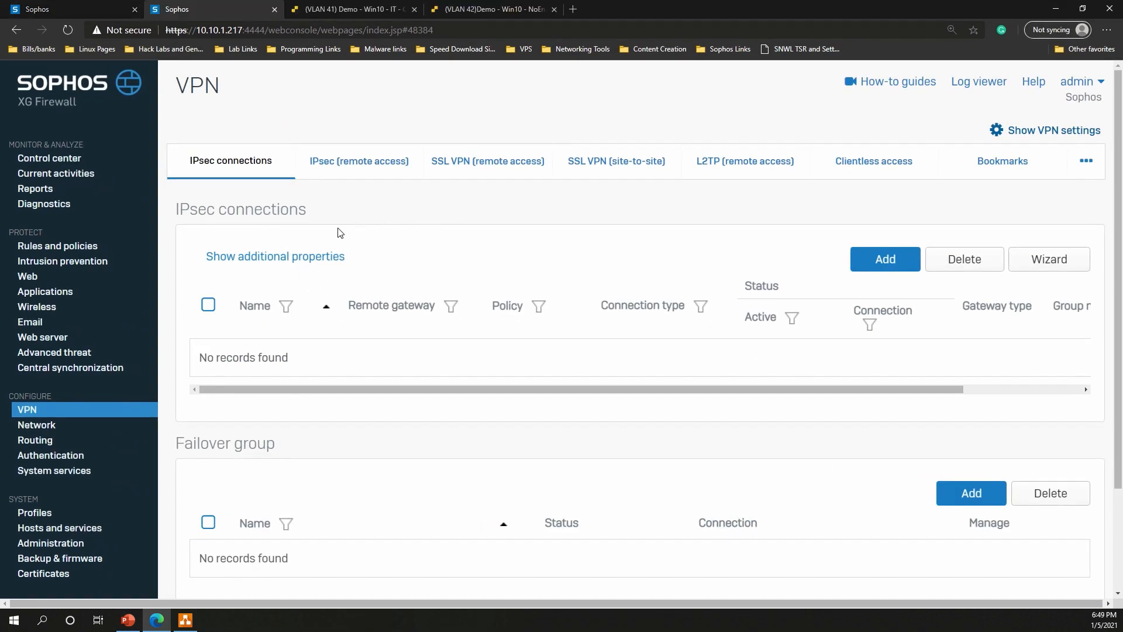
pyautogui.click(873, 262)
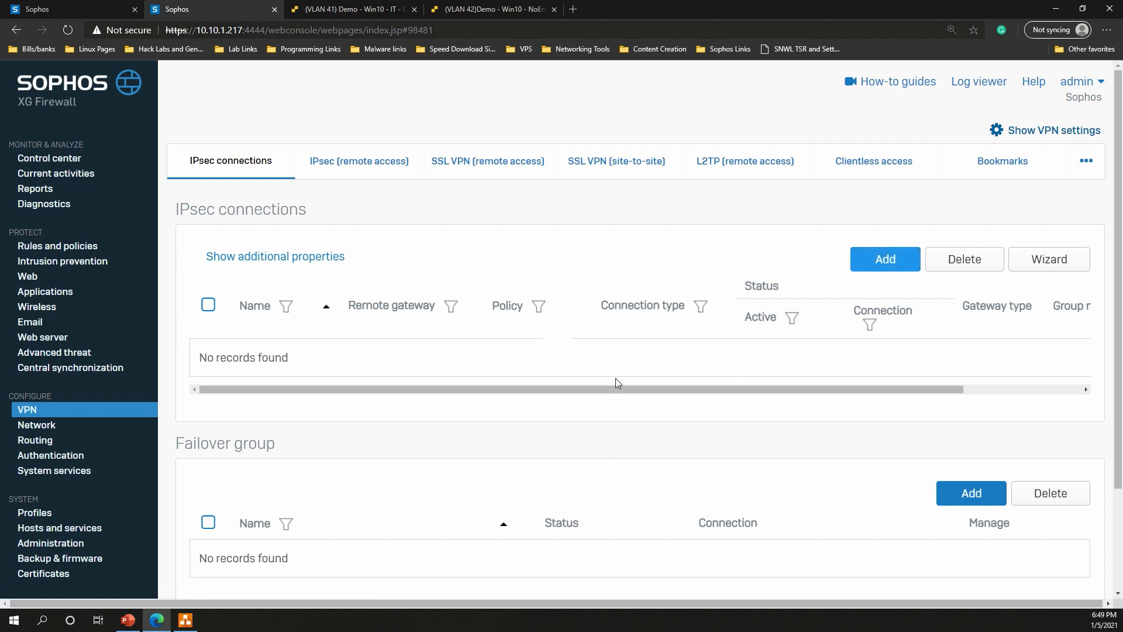
pyautogui.write('To_')
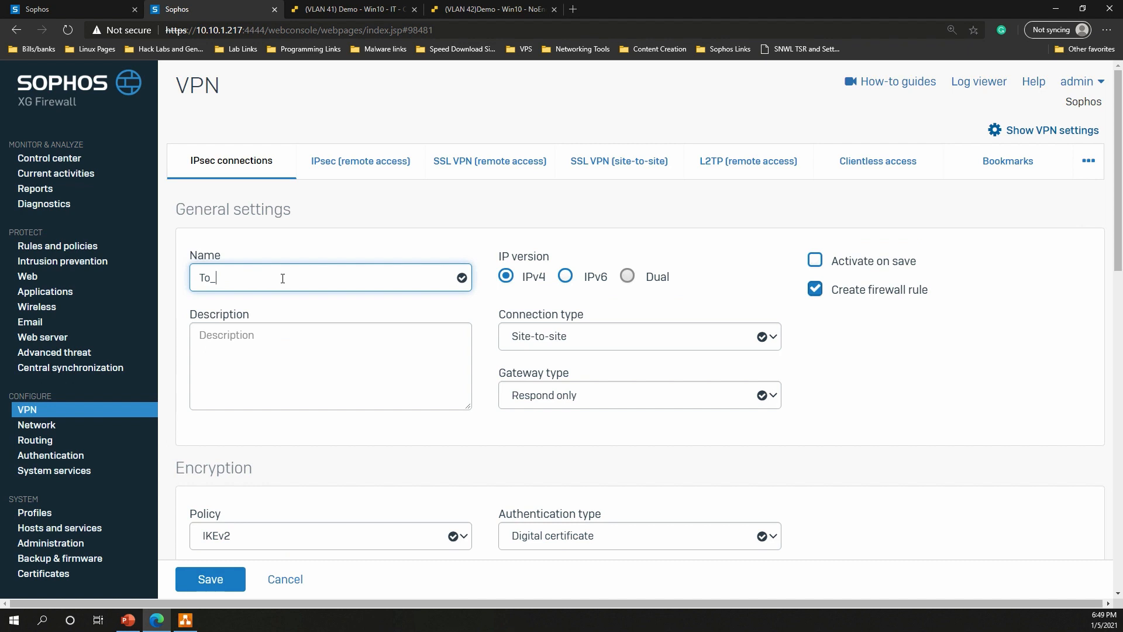
pyautogui.write('Main_Office')
# - Make To_Main_Office a Tunnel interface connection over IPv4 and enable its activation on save
pyautogui.click(581, 338)
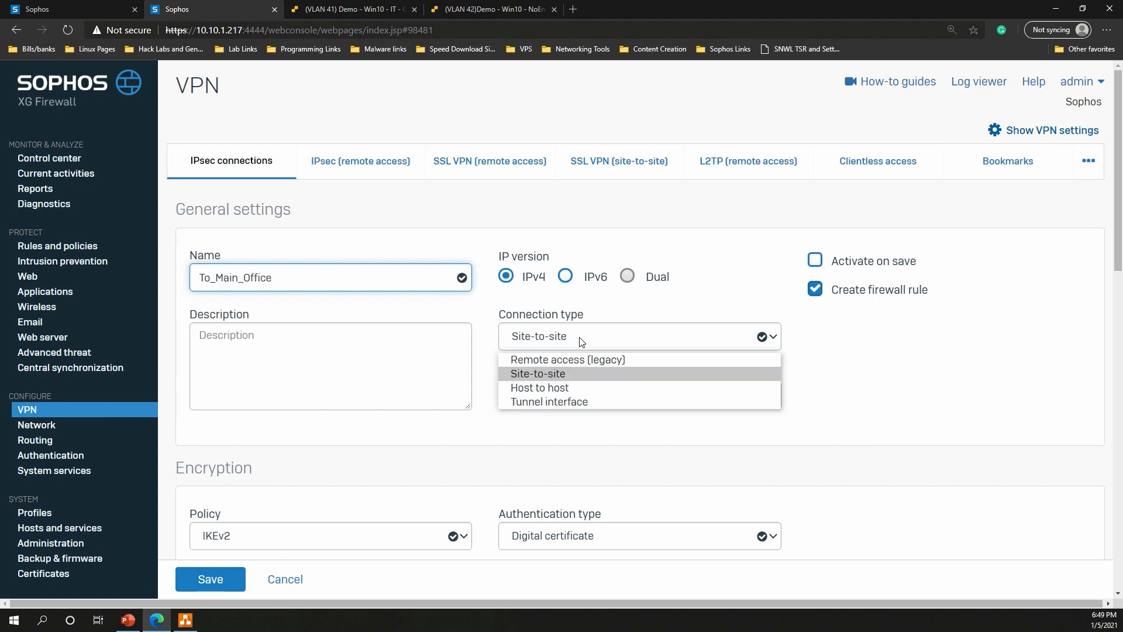
pyautogui.click(589, 404)
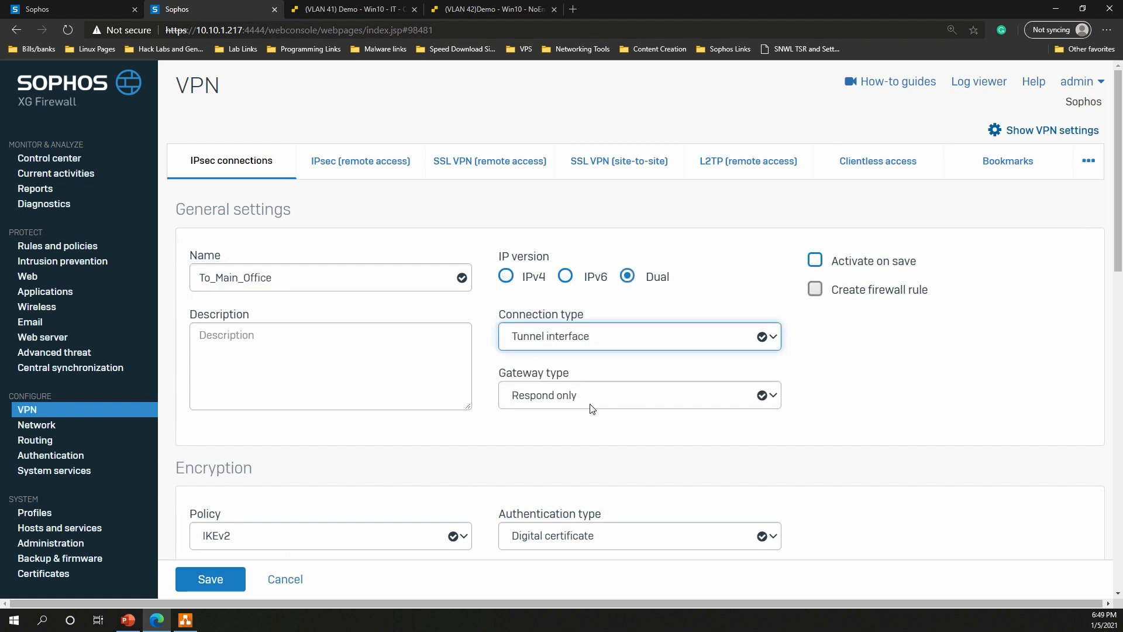
pyautogui.click(508, 276)
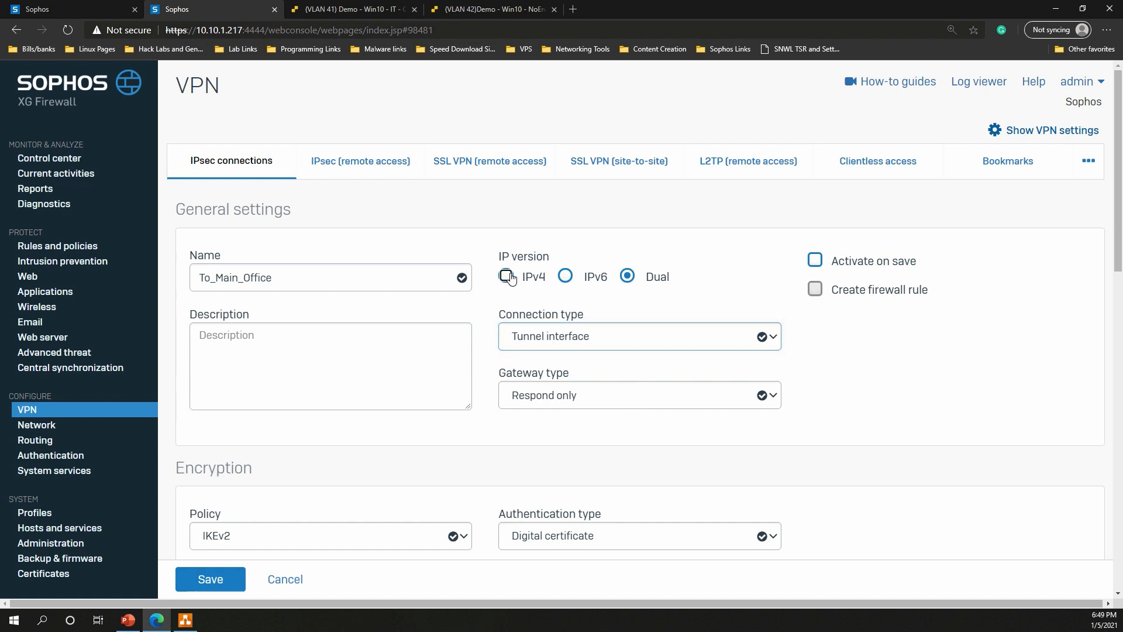
pyautogui.click(815, 260)
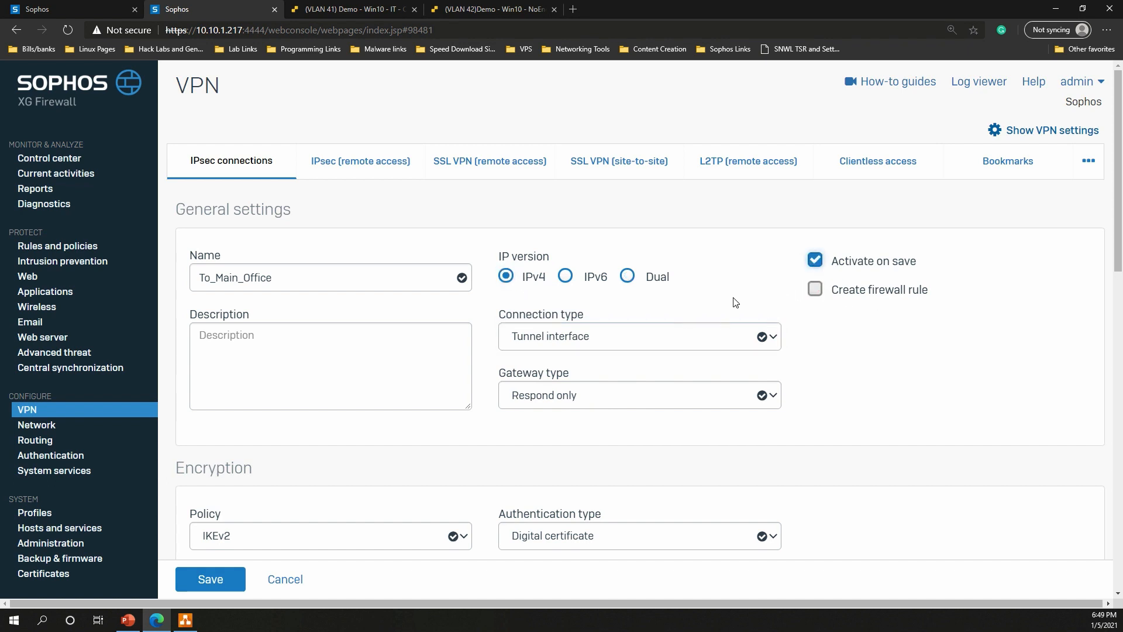
# - Set the gateway type of To_Main_Office to Initiate the connection
pyautogui.scroll(-2, 735, 308)
pyautogui.click(543, 244)
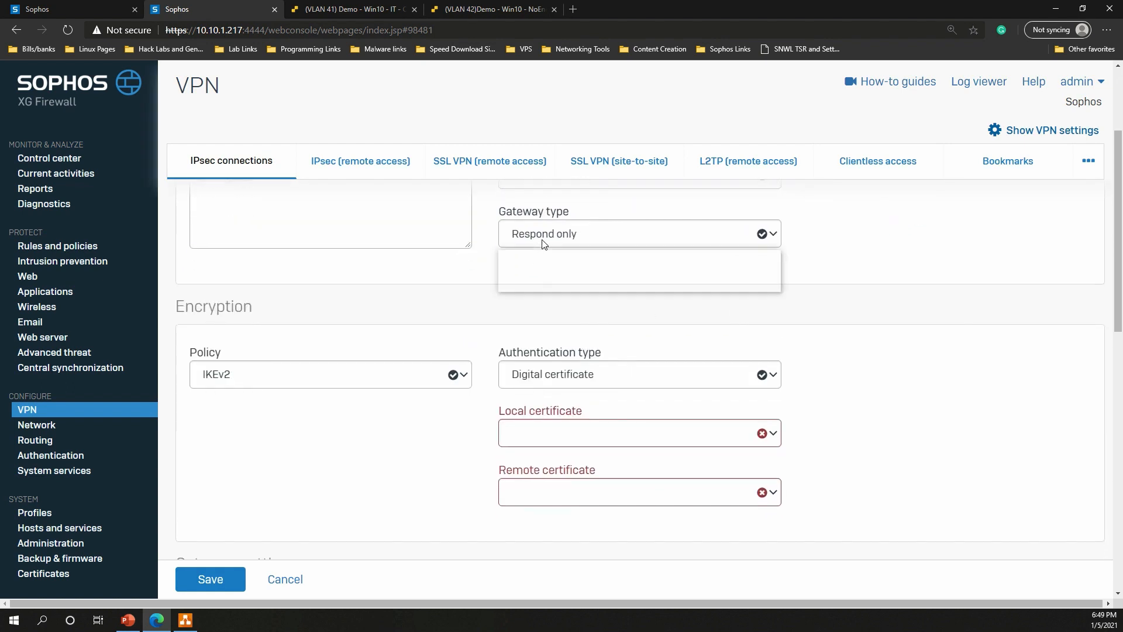
pyautogui.click(570, 285)
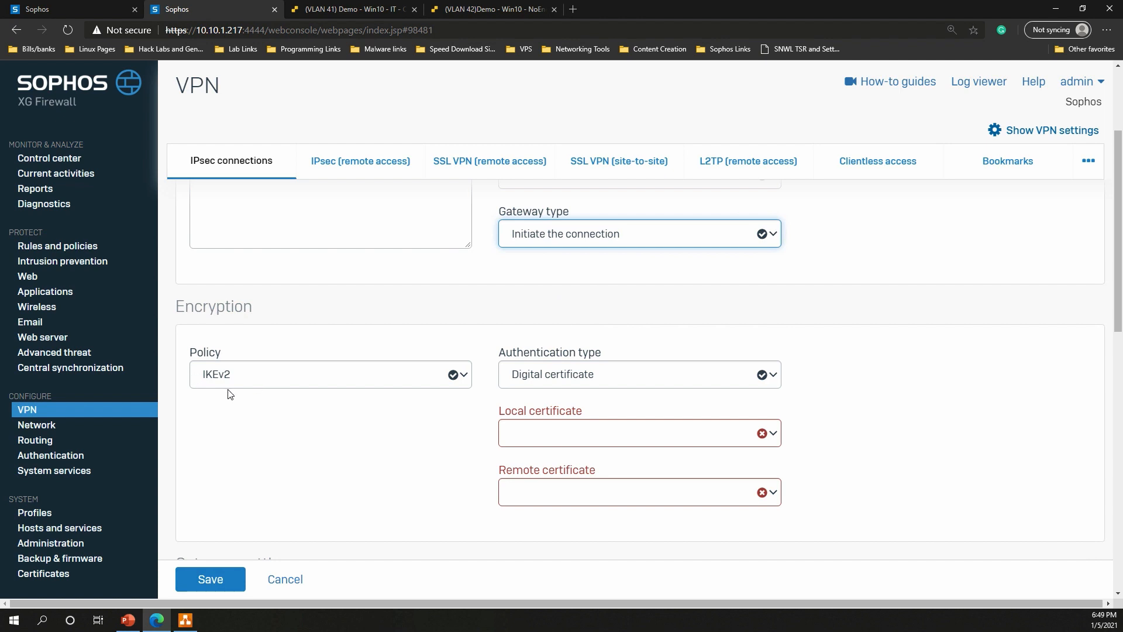
# - Set the authentication type to RSA key and paste the main office firewall's copied key as the Remote RSA key
pyautogui.scroll(-1, 507, 401)
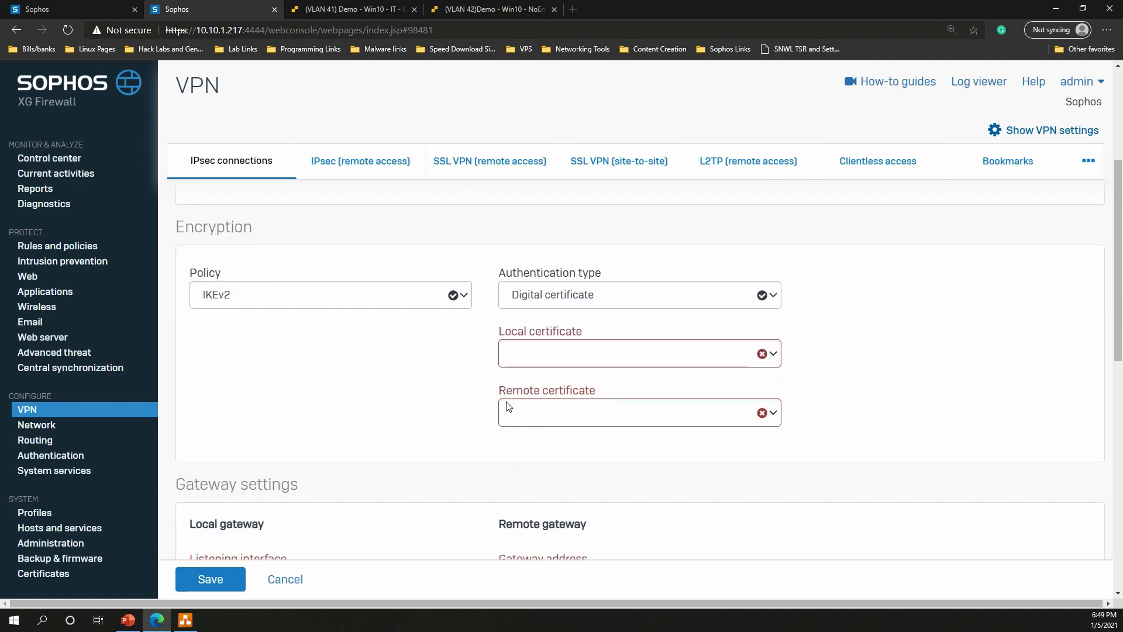
pyautogui.click(580, 292)
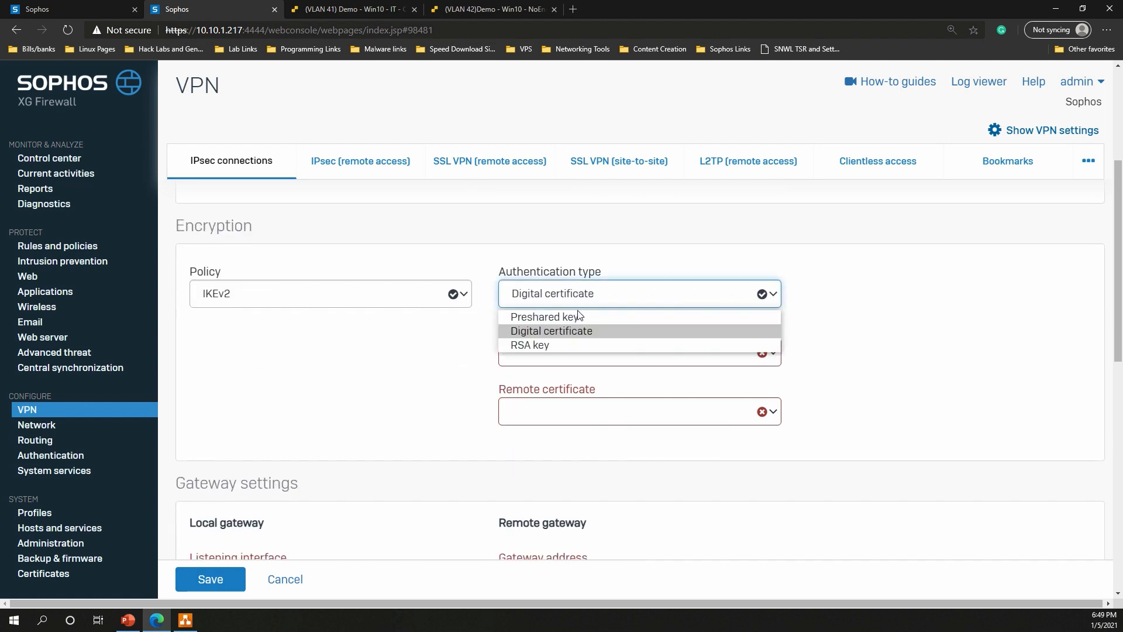
pyautogui.click(569, 346)
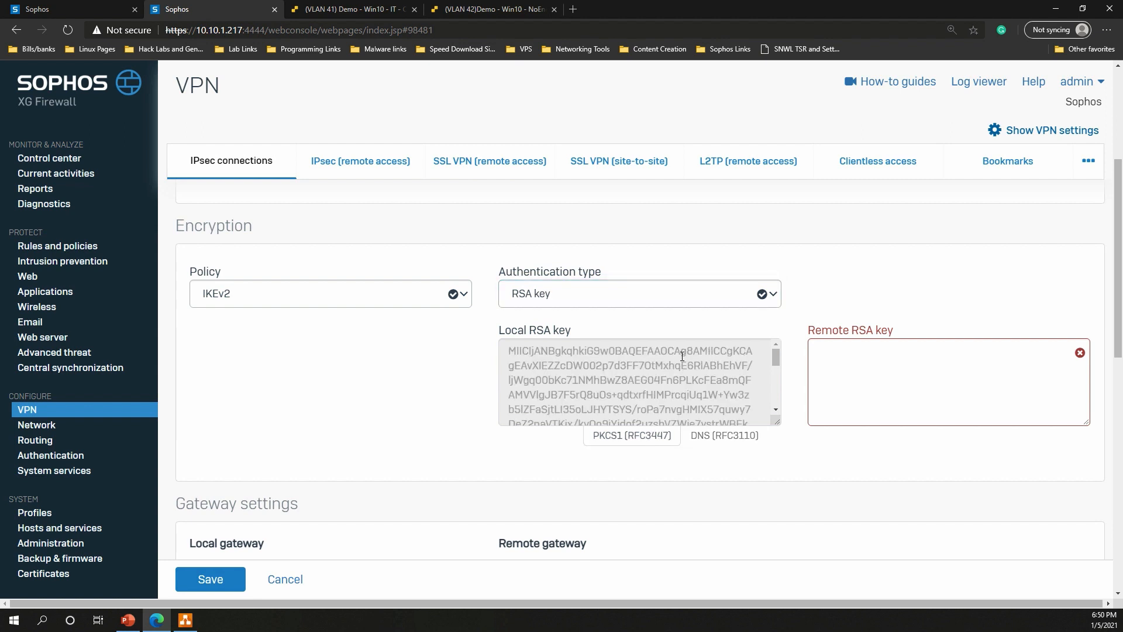
pyautogui.click(870, 386)
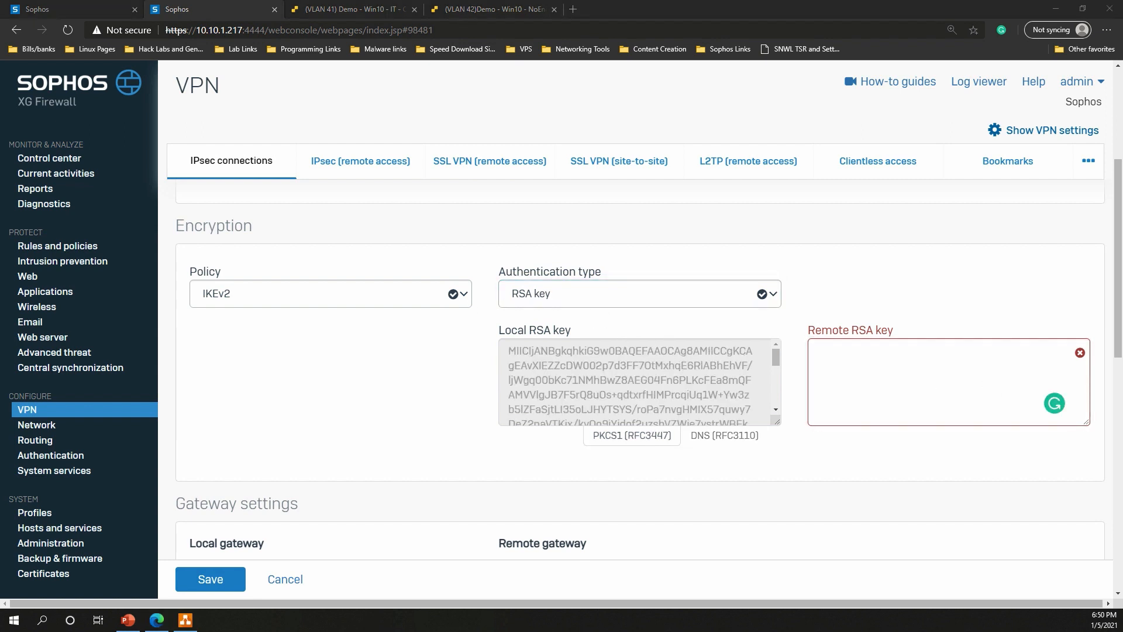
pyautogui.hotkey('ctrl', 'v')
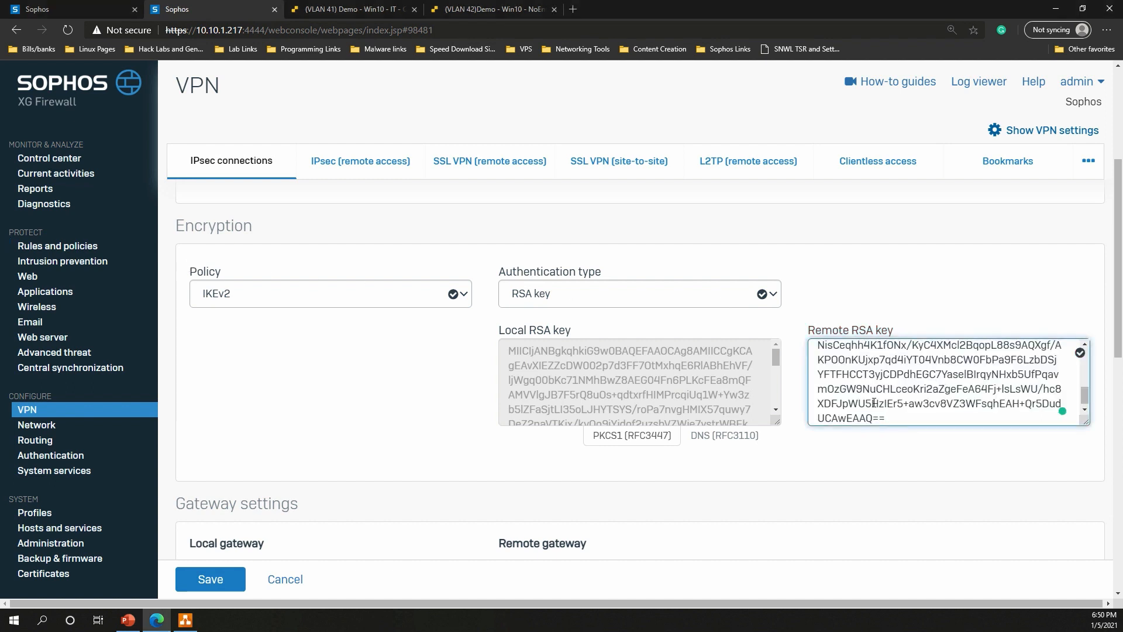
# - Copy the remote office firewall's local RSA key and paste it as the Remote RSA key on the main office firewall
pyautogui.doubleClick(712, 402)
pyautogui.tripleClick(712, 403)
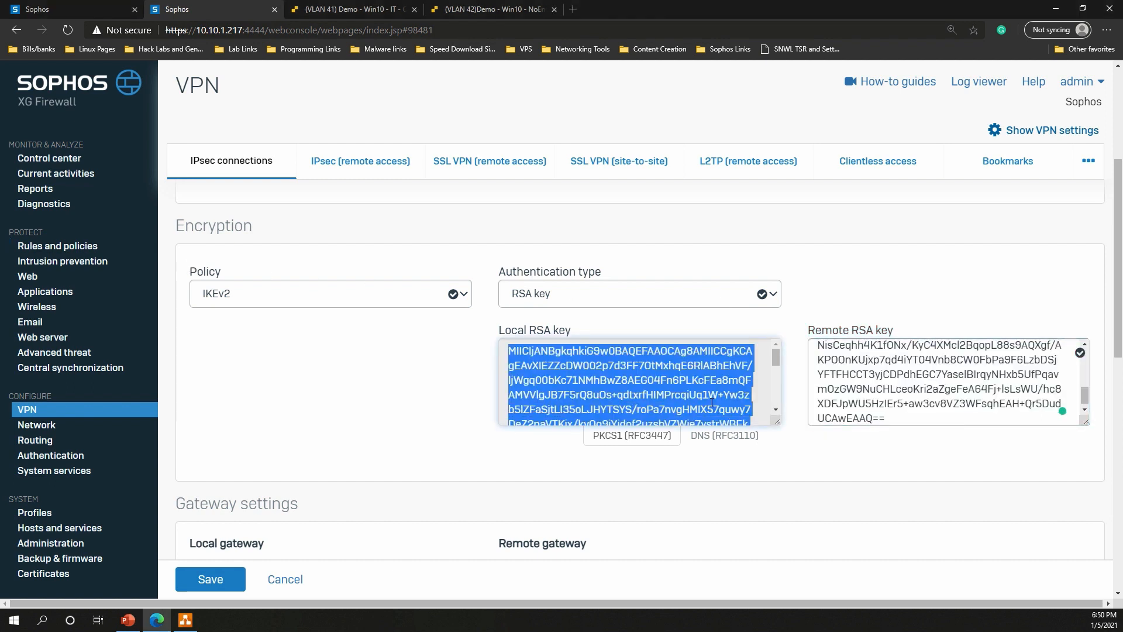
pyautogui.click(69, 11)
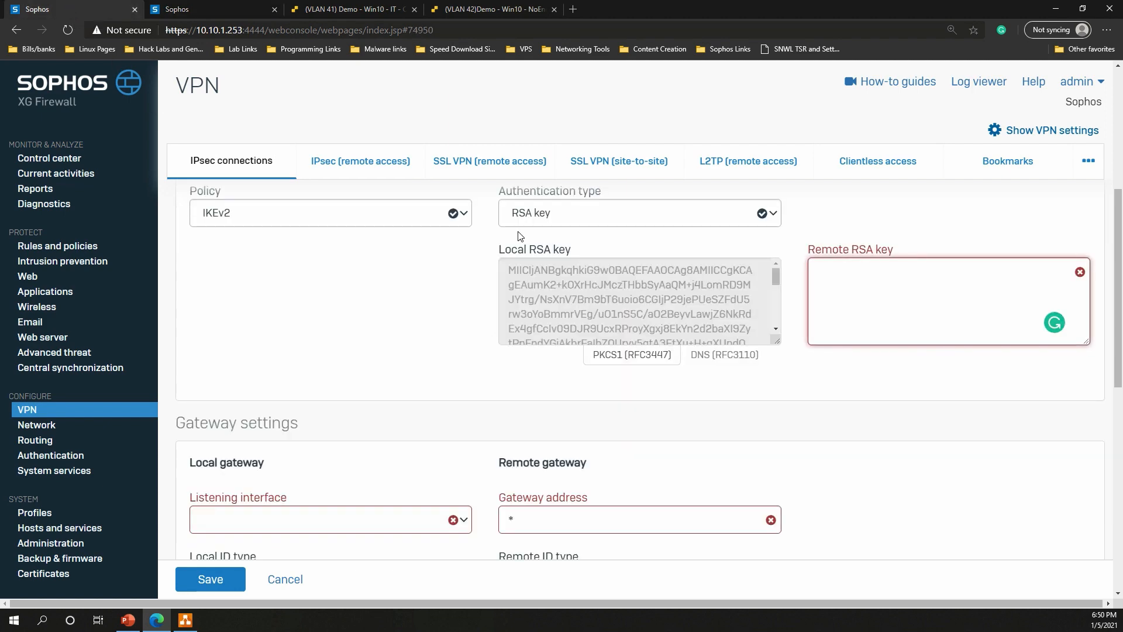
pyautogui.hotkey('ctrl', 'v')
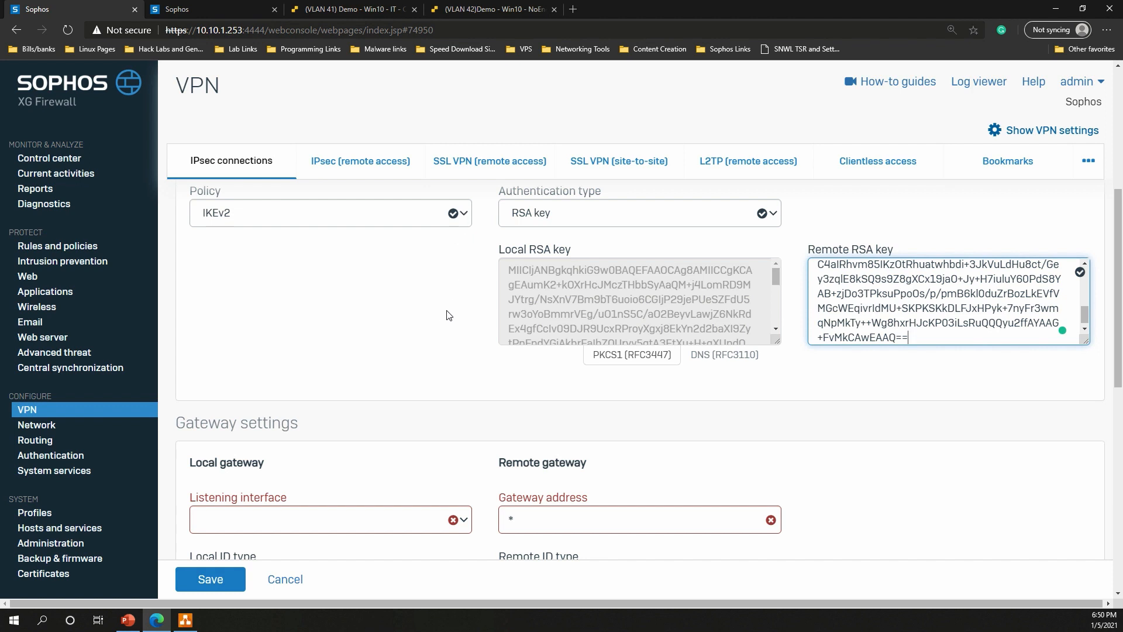
# - Set the main office connection's listening interface to Port2 - 10.10.1.253 and its remote gateway address to 10.10.1.217
pyautogui.scroll(-4, 443, 314)
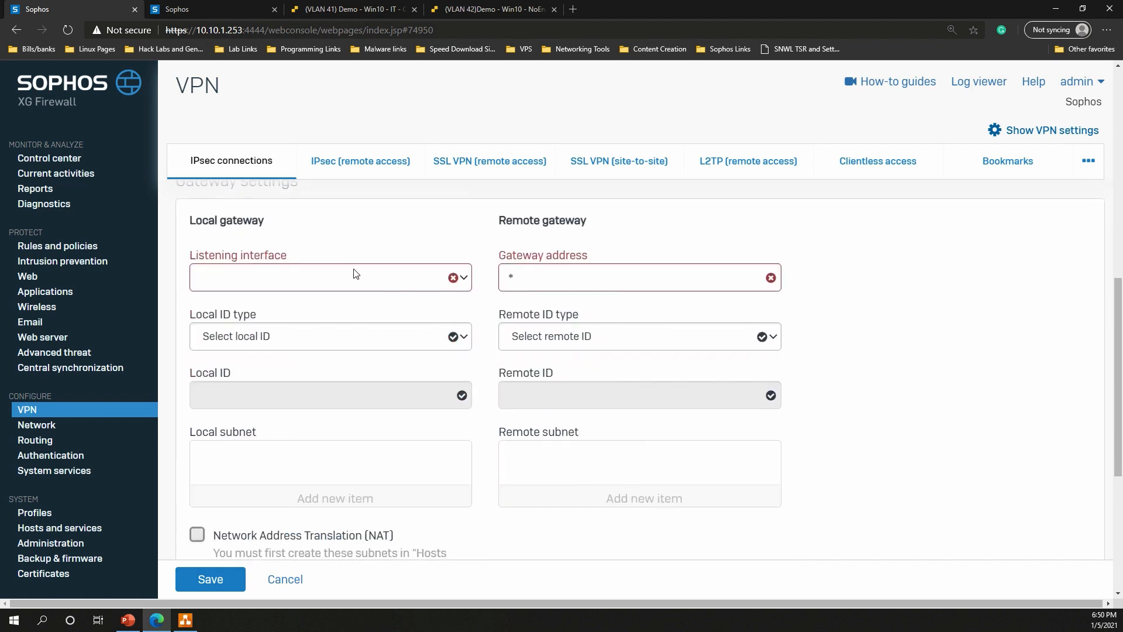
pyautogui.click(353, 275)
pyautogui.click(337, 314)
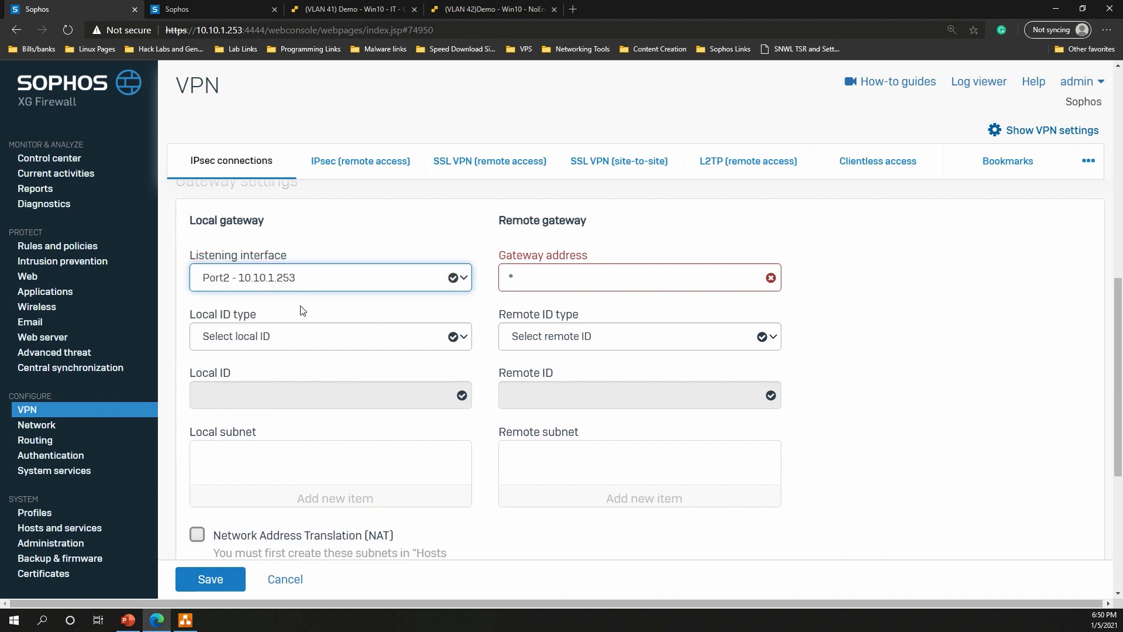
pyautogui.click(536, 286)
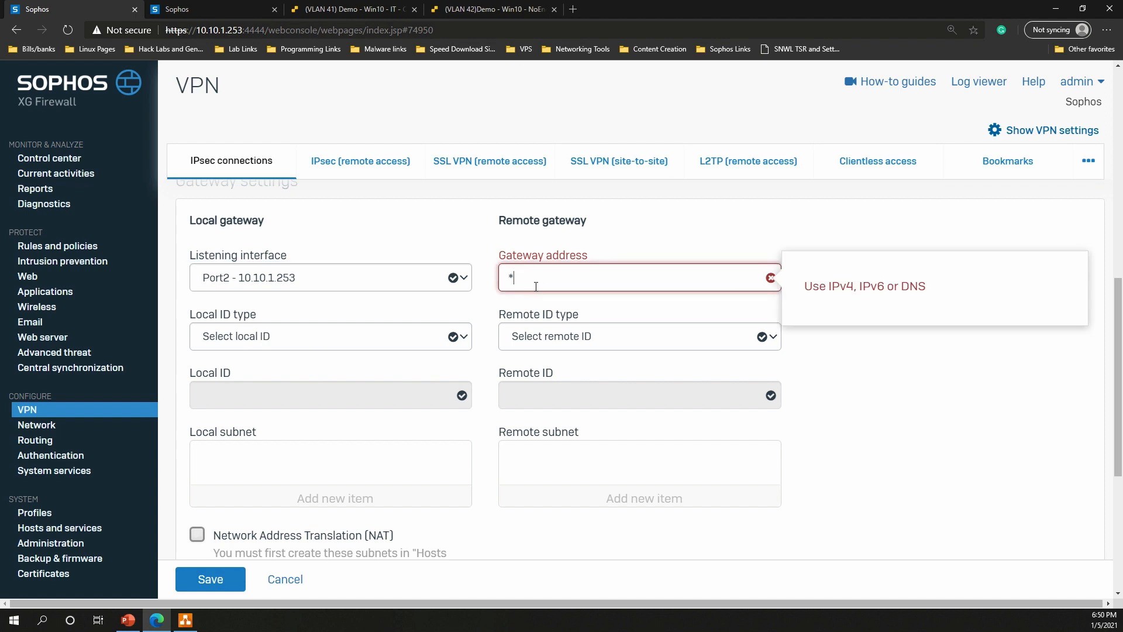
pyautogui.moveTo(504, 286); pyautogui.dragTo(629, 296)
pyautogui.write('10.10.1.217')
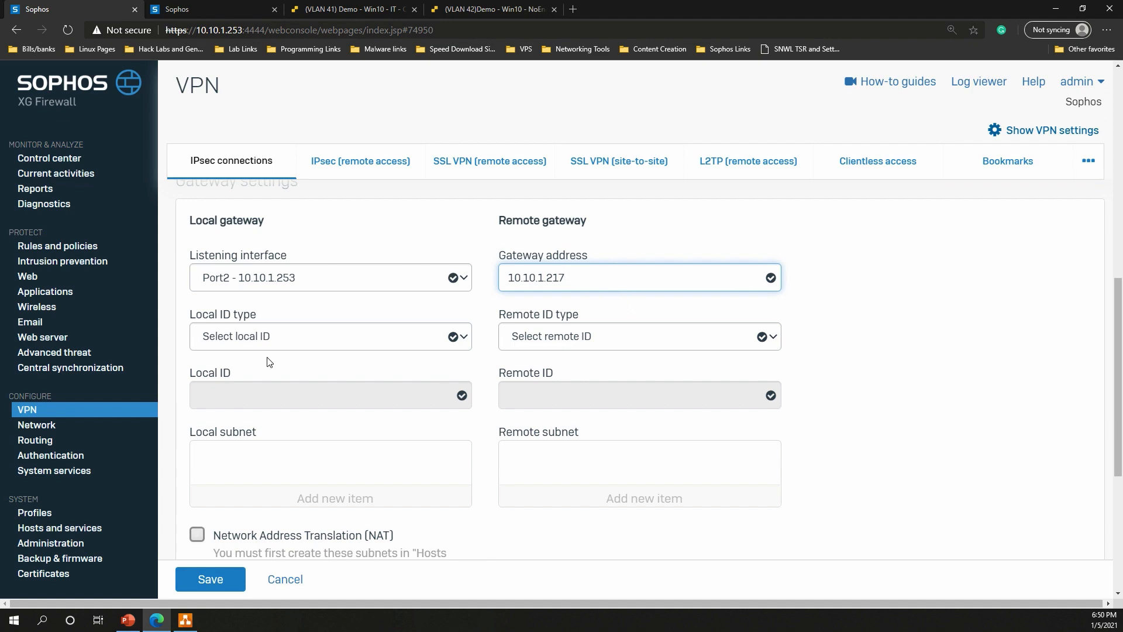
# - Consult the network diagram in draw.io, return to the firewall, and set both the local and remote ID types to IP address
pyautogui.click(188, 623)
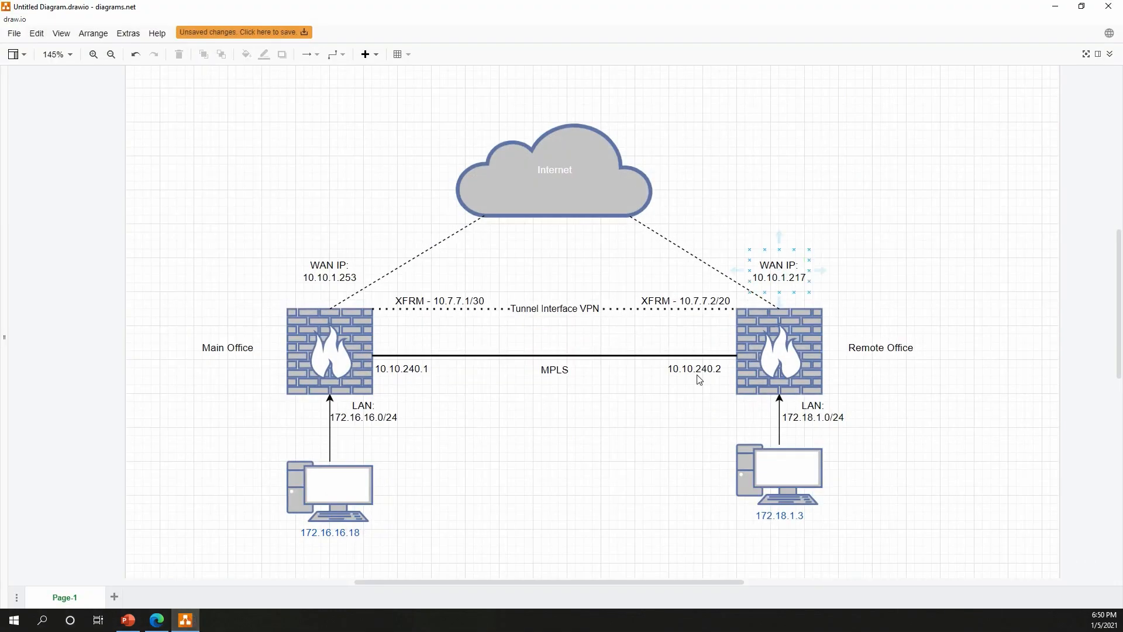
pyautogui.click(187, 622)
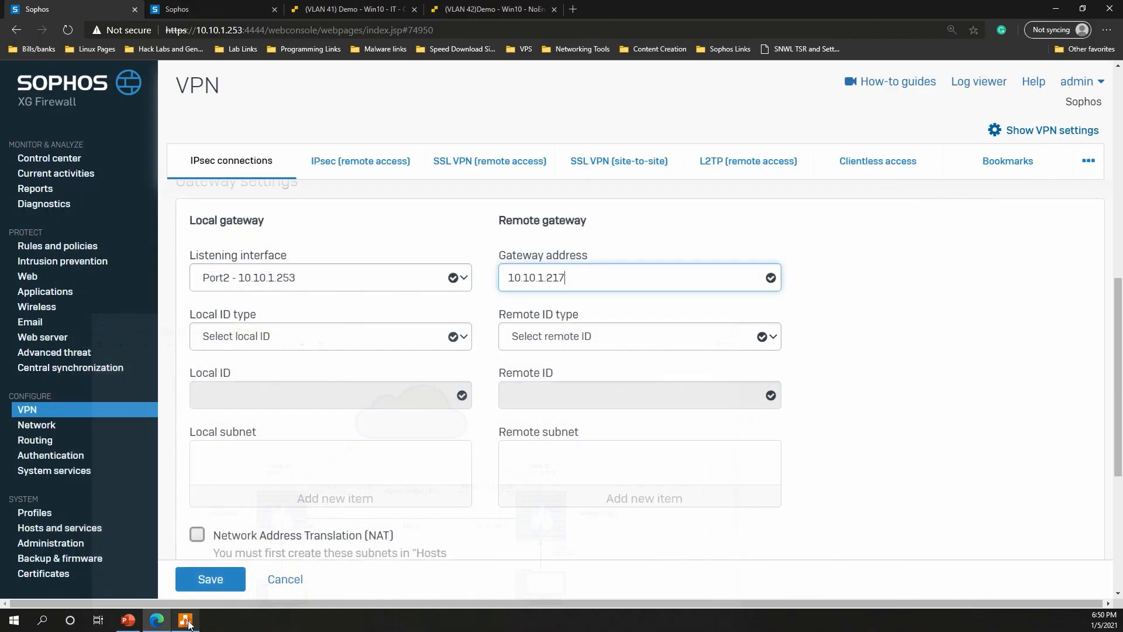
pyautogui.click(368, 337)
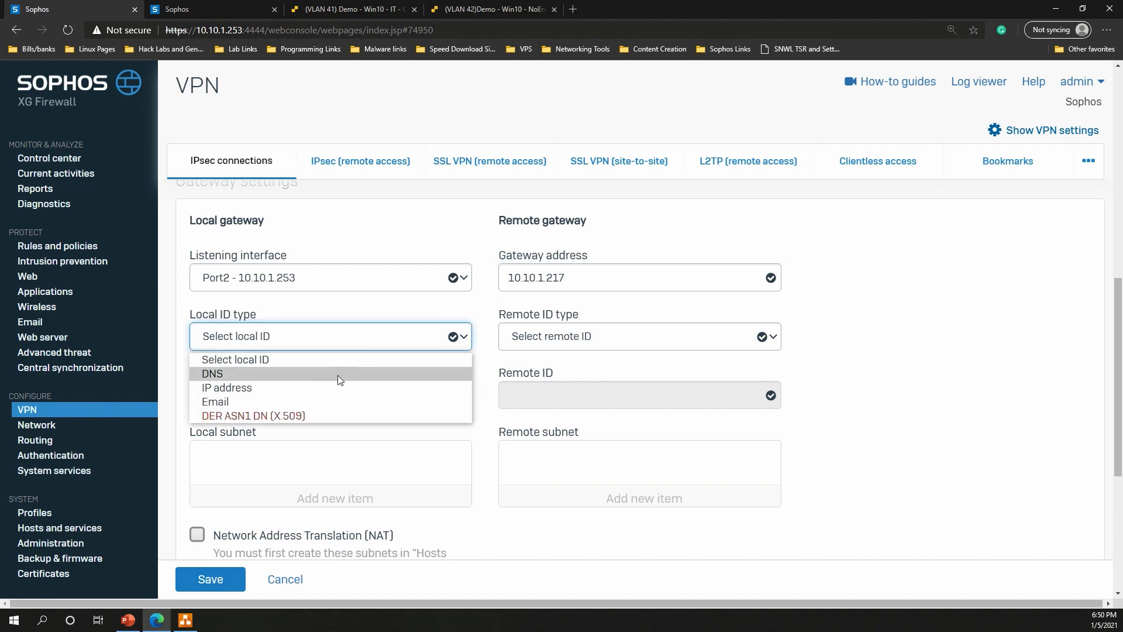
pyautogui.click(312, 387)
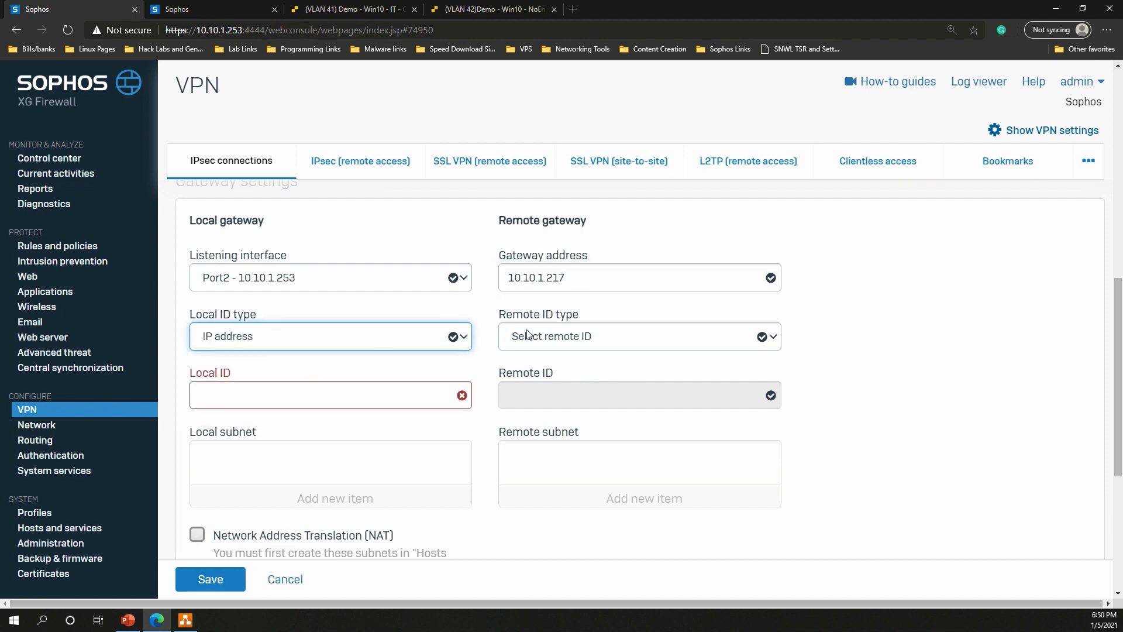
pyautogui.click(528, 334)
pyautogui.click(533, 381)
# - Enter 172.16.16.1 as the Local ID and 172.18.1.1 as the Remote ID
pyautogui.click(307, 402)
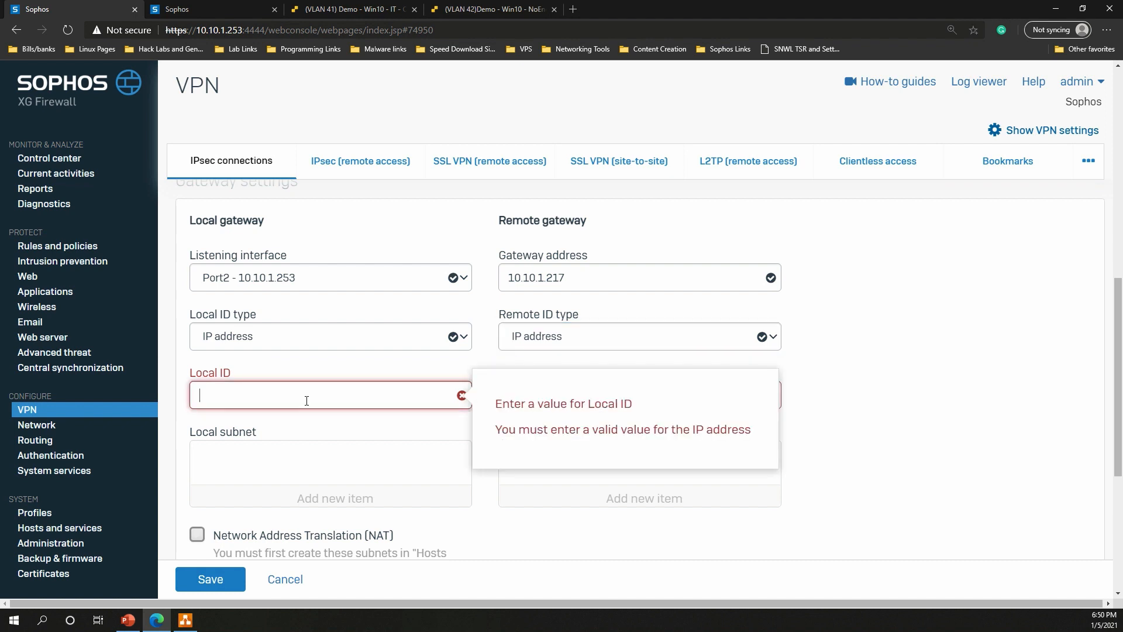
pyautogui.write('172.1')
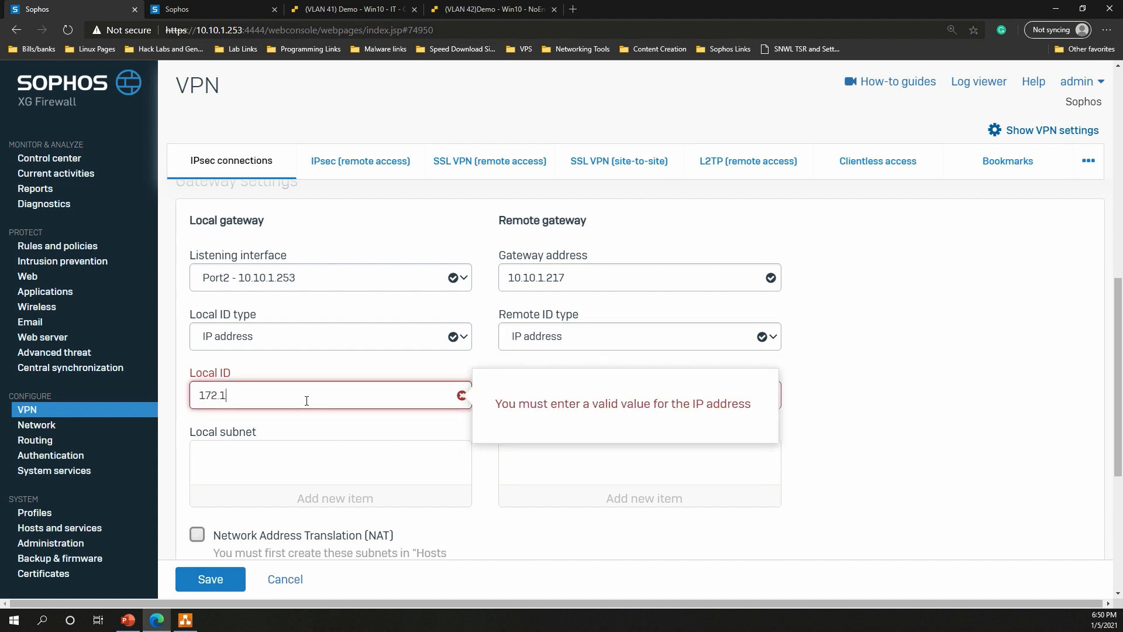
pyautogui.write('6.16.1')
pyautogui.click(510, 397)
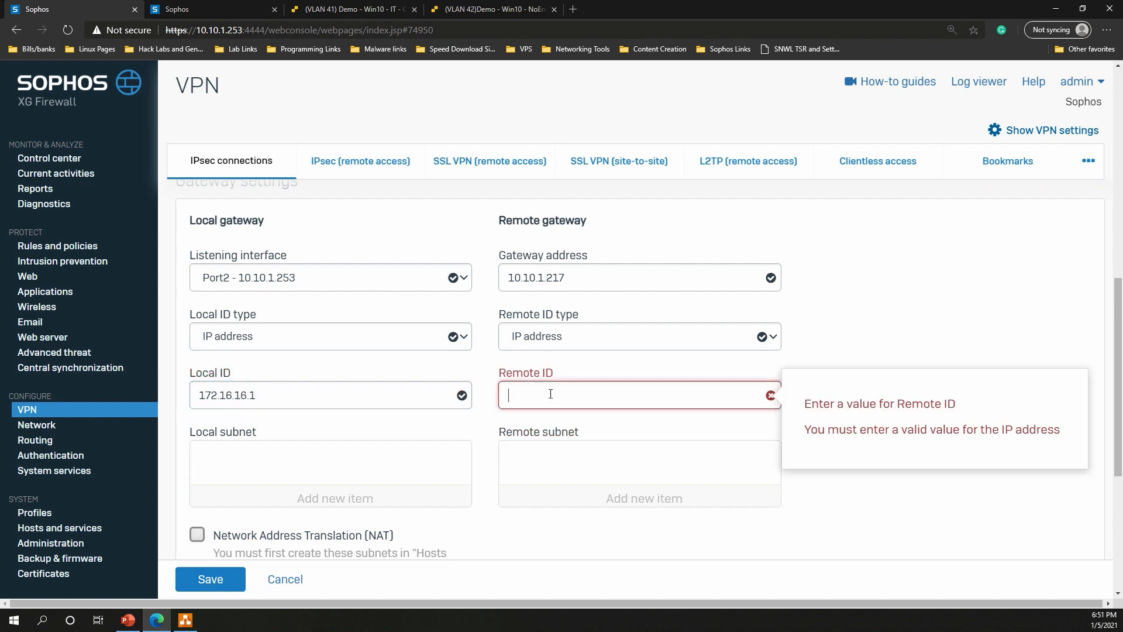
pyautogui.write('172.16.16.')
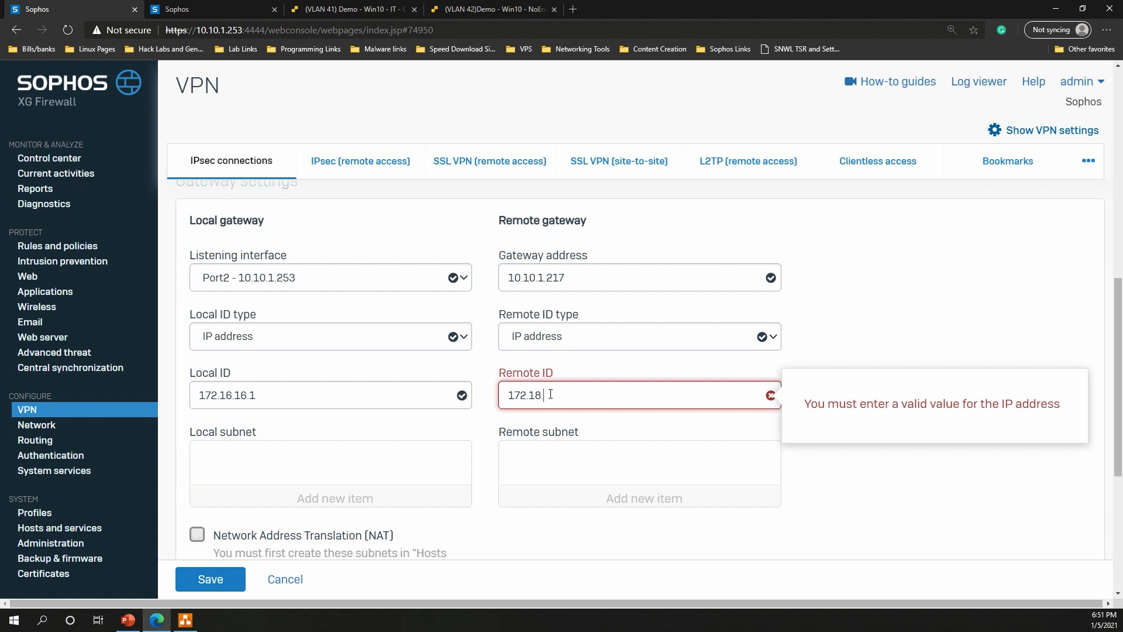
pyautogui.write('1.1')
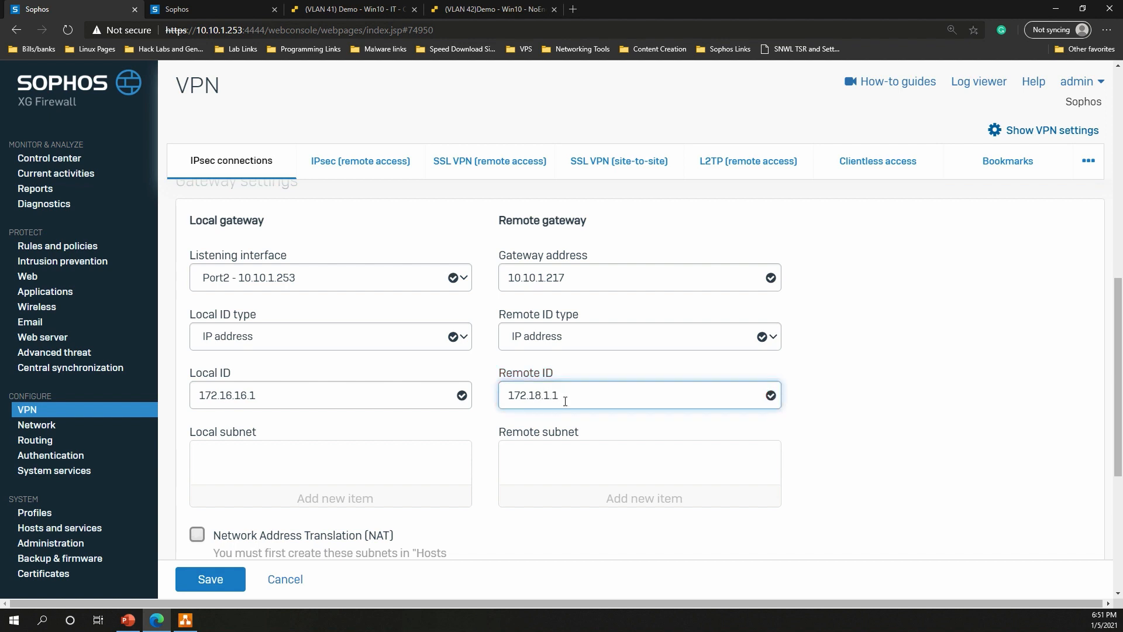
# - Review the remaining subnet, NAT and advanced settings without changes and save the main office connection
pyautogui.scroll(-3, 514, 351)
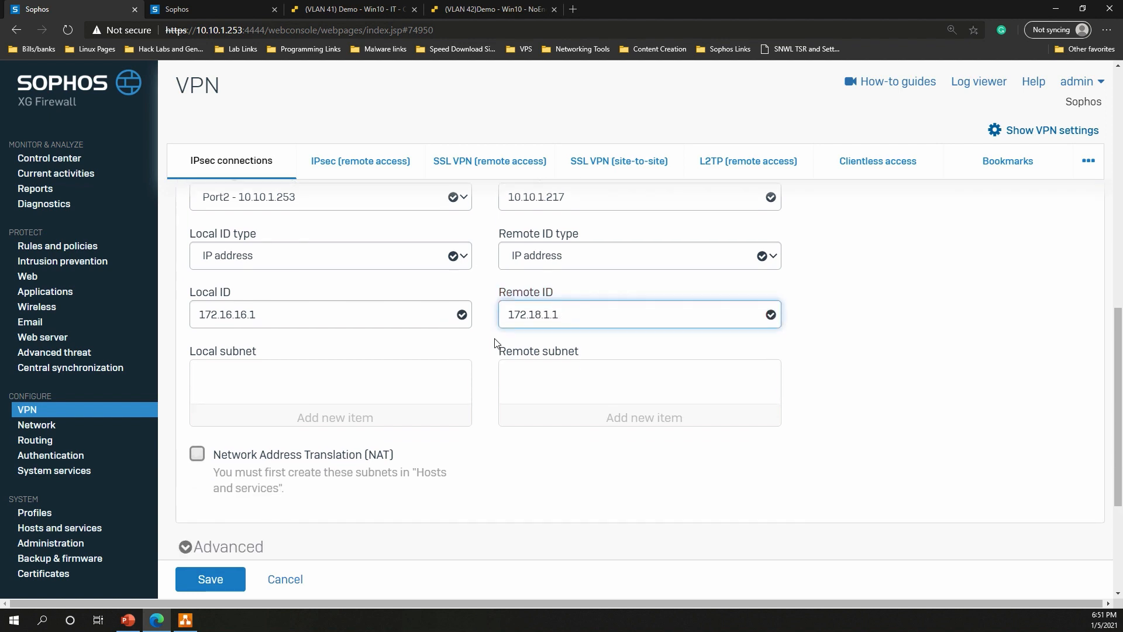
pyautogui.scroll(-2, 656, 319)
pyautogui.scroll(2, 651, 319)
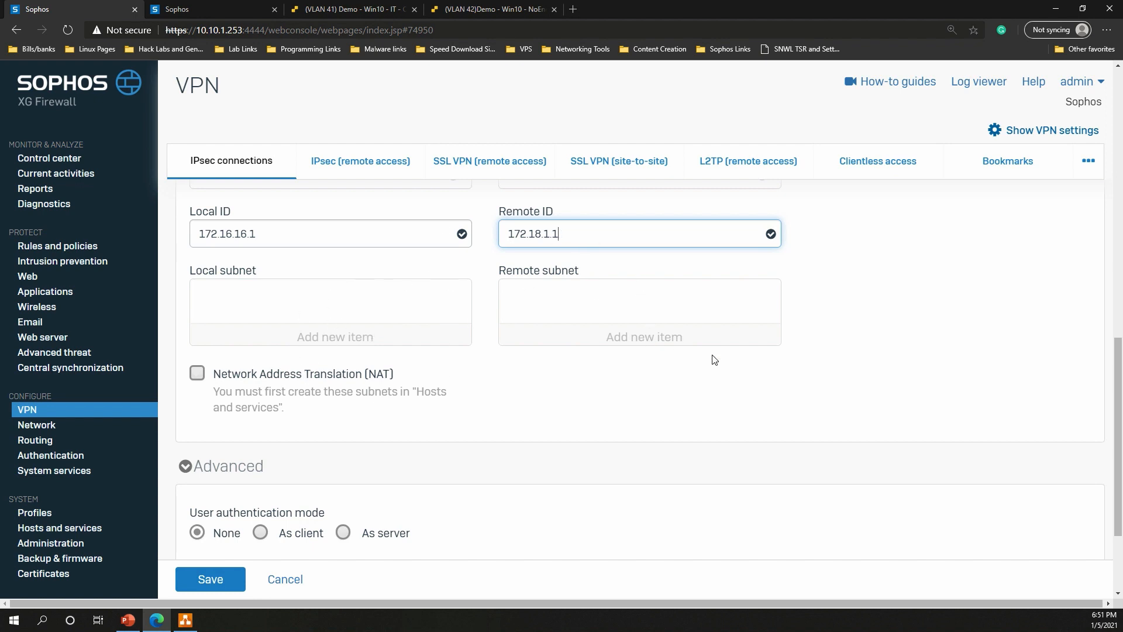
pyautogui.scroll(-2, 629, 373)
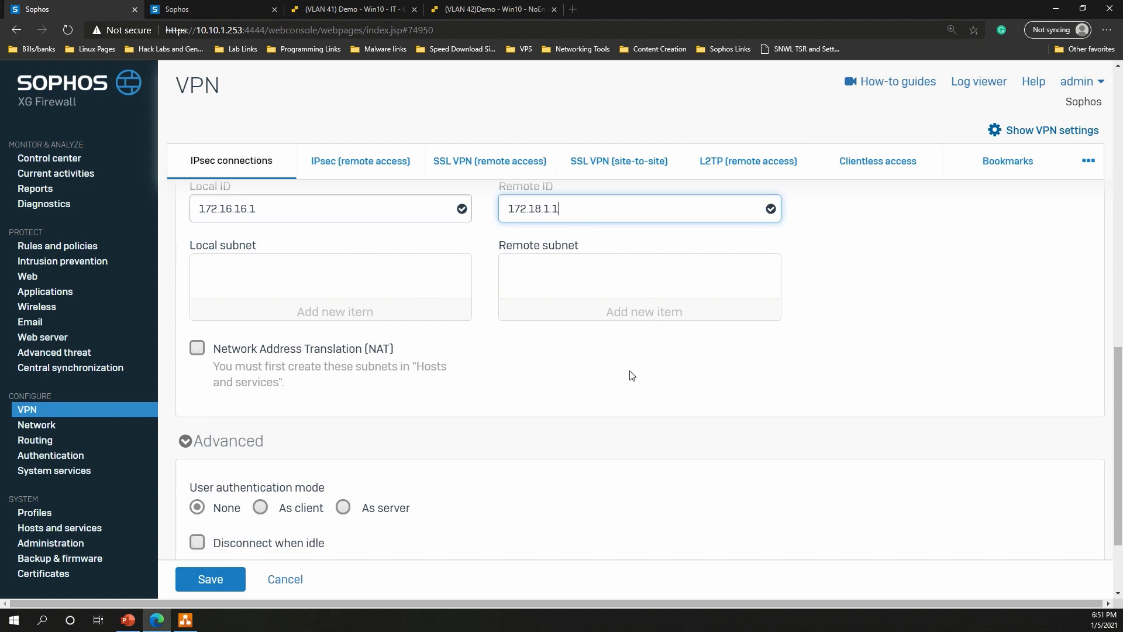
pyautogui.click(218, 581)
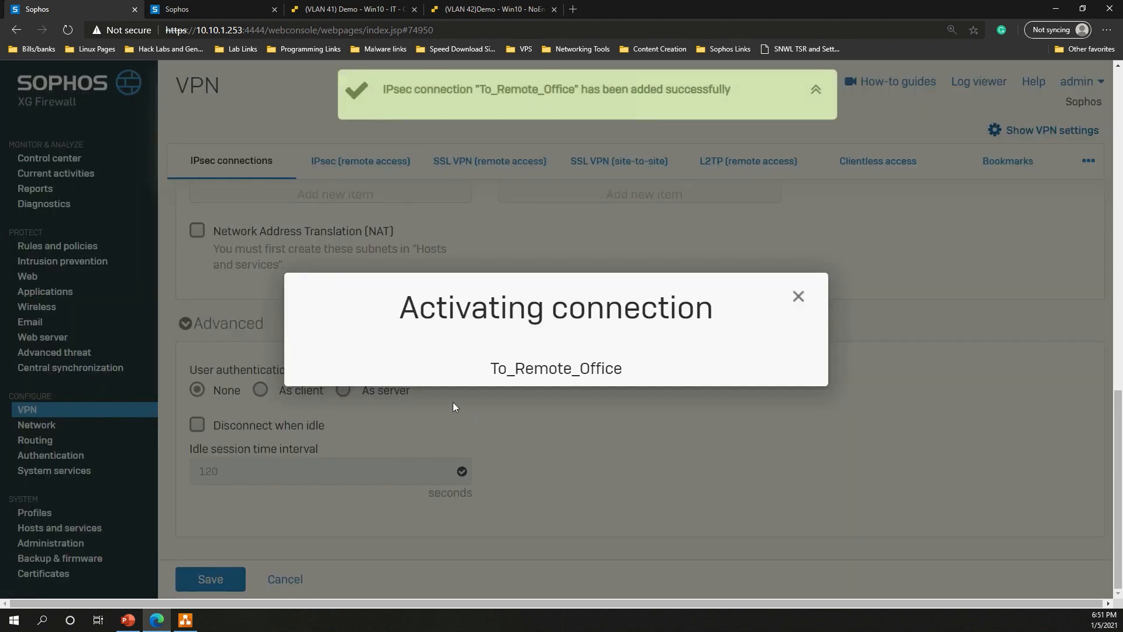
# - On the remote office firewall, set the connection's listening interface to PortB - 10.10.1.217 and its remote gateway address to 10.10.1.253
pyautogui.click(204, 9)
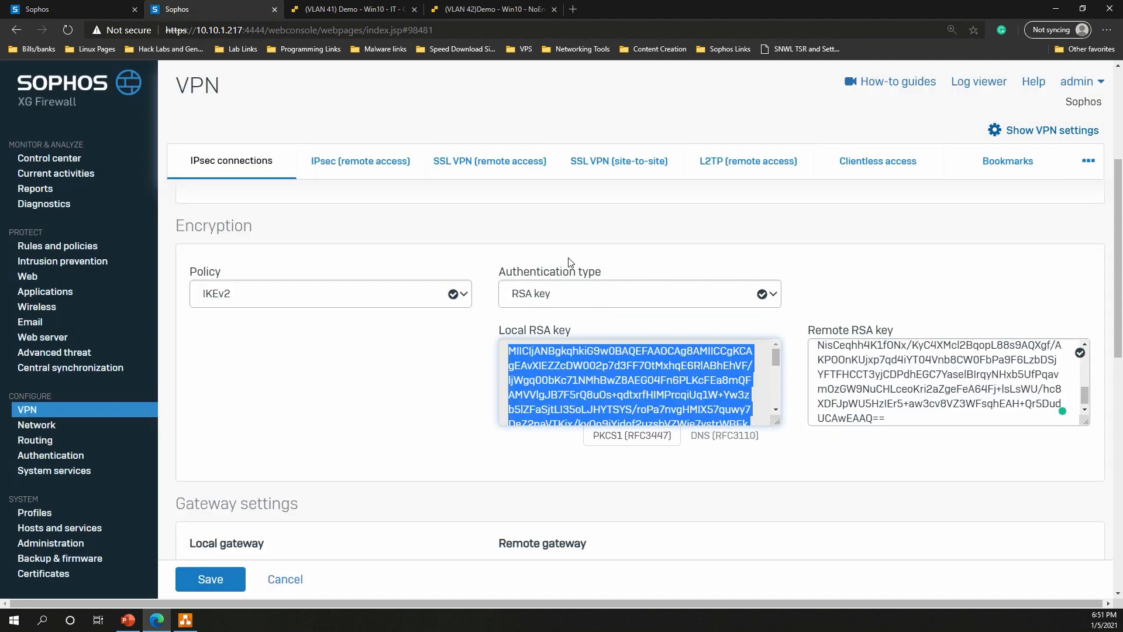
pyautogui.scroll(-4, 594, 259)
pyautogui.click(435, 368)
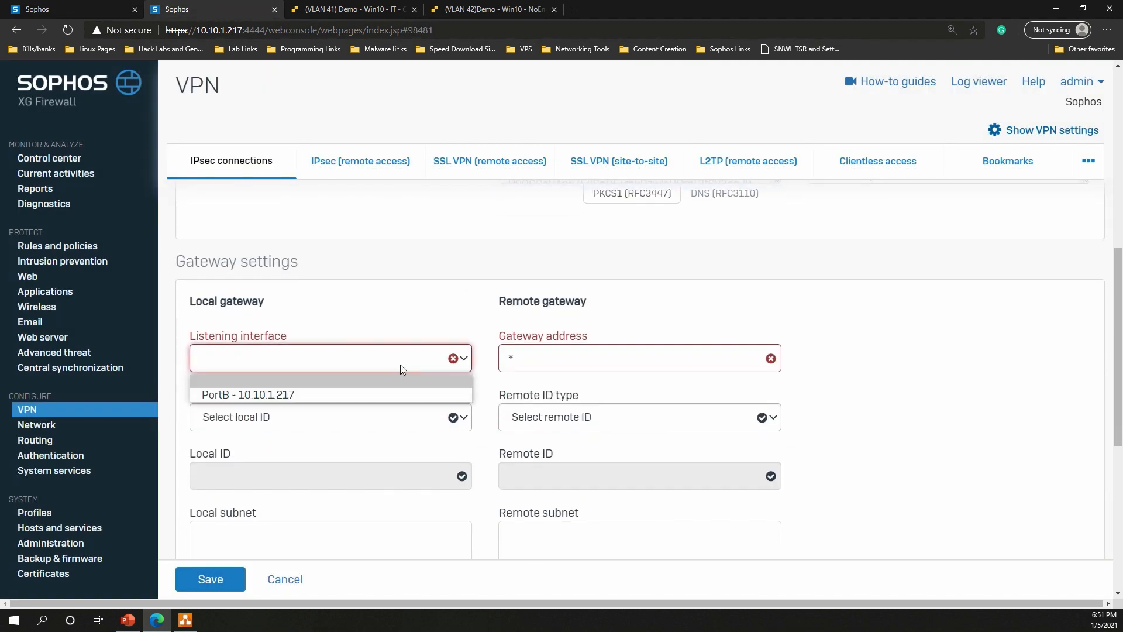
pyautogui.click(319, 394)
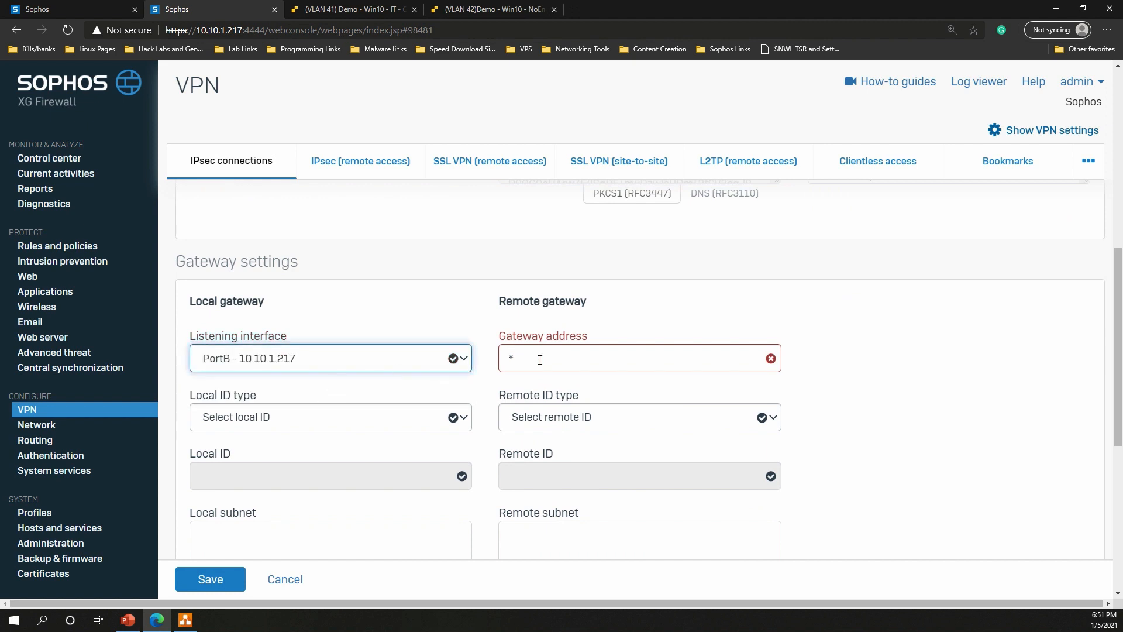
pyautogui.click(558, 358)
pyautogui.press('BackSpace')
pyautogui.write('10.')
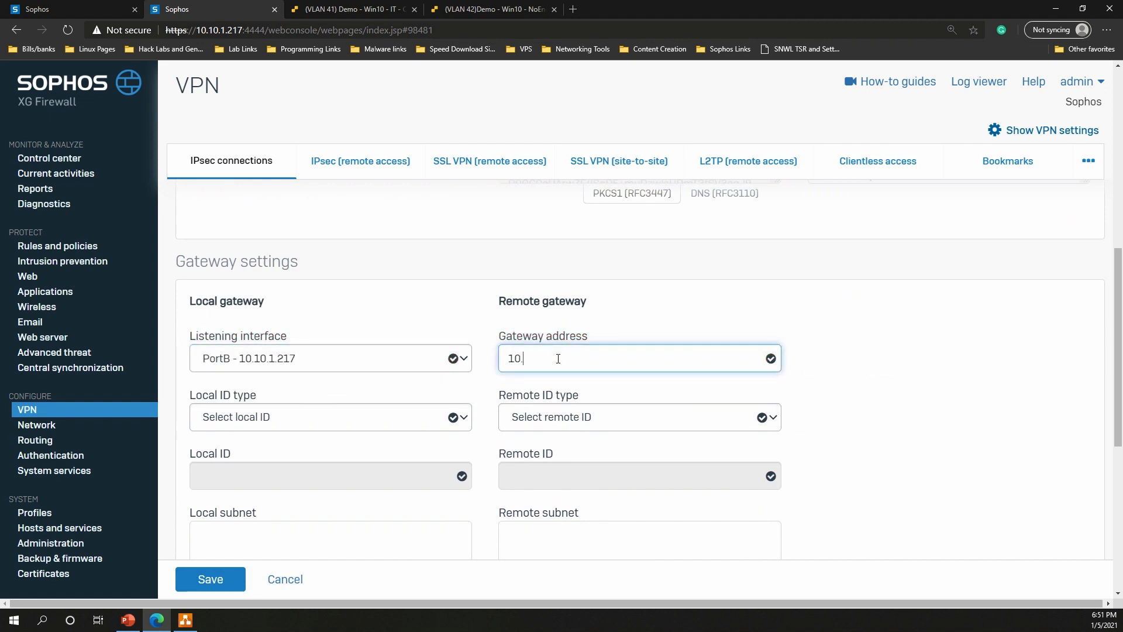
pyautogui.write('10.1.253')
# - Set both the local and remote ID types of the remote office connection to IP address
pyautogui.scroll(-1, 552, 363)
pyautogui.click(318, 343)
pyautogui.click(282, 386)
pyautogui.click(540, 339)
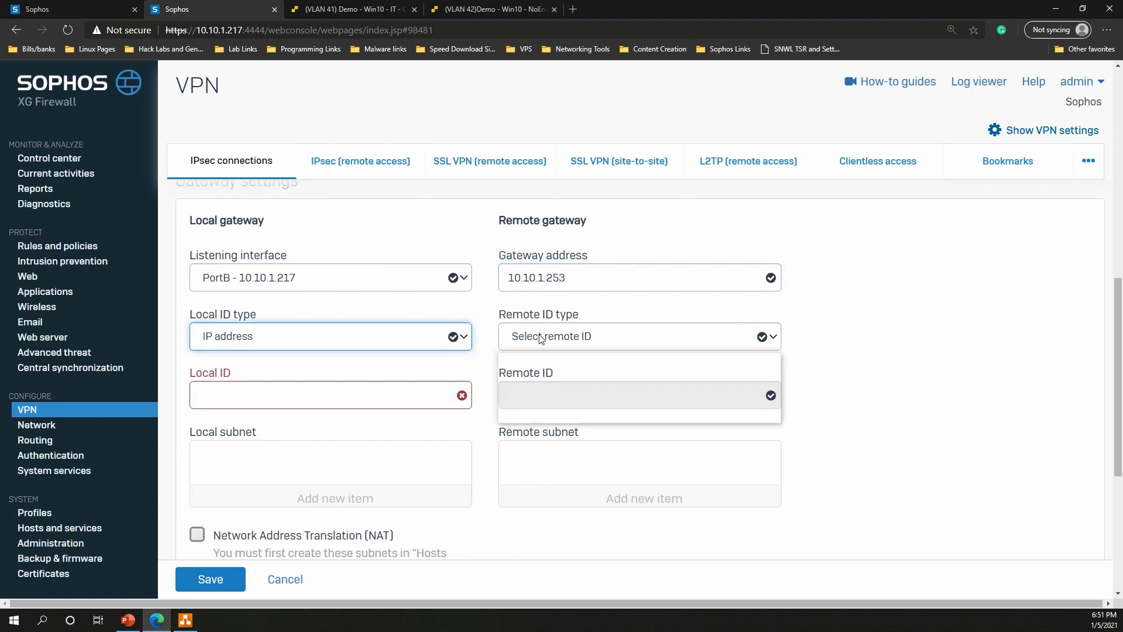
pyautogui.click(527, 385)
# - Enter 172.18.1.1 as the Local ID and 172.16.16.1 as the Remote ID for the remote office connection
pyautogui.click(296, 396)
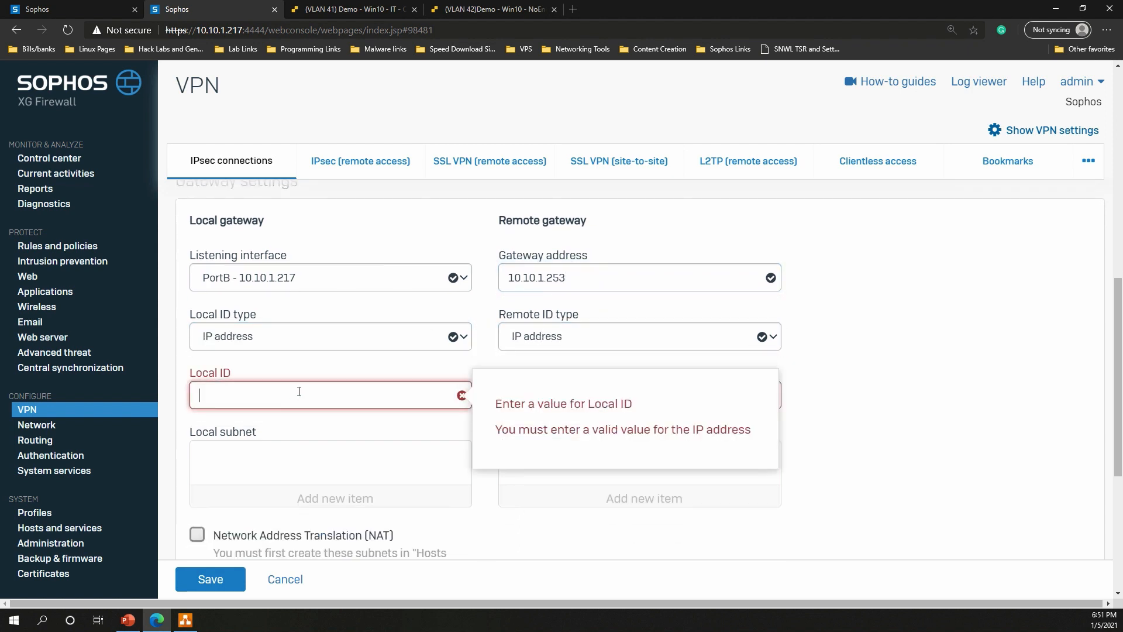
pyautogui.write('172.18.1.')
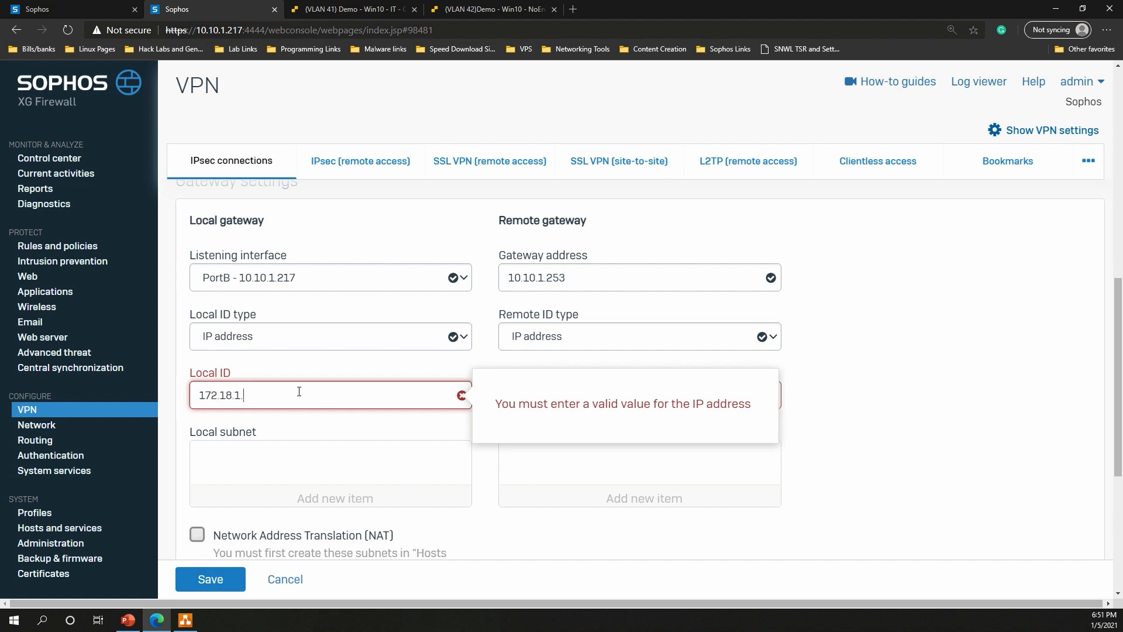
pyautogui.write('1')
pyautogui.press('Tab')
pyautogui.click(528, 392)
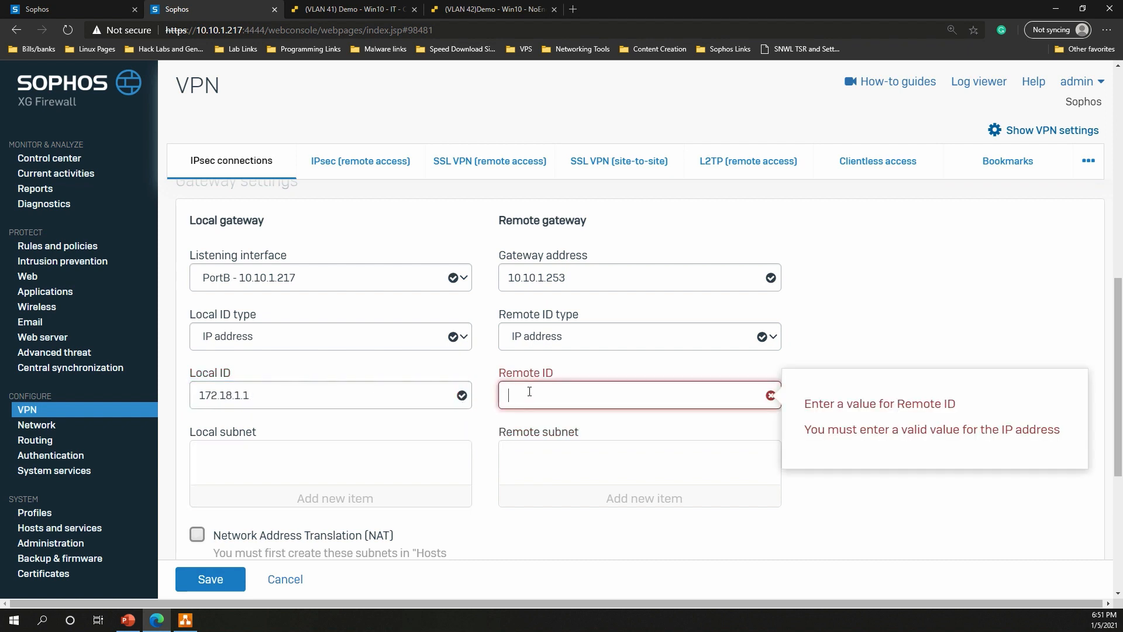
pyautogui.write('172.16.16')
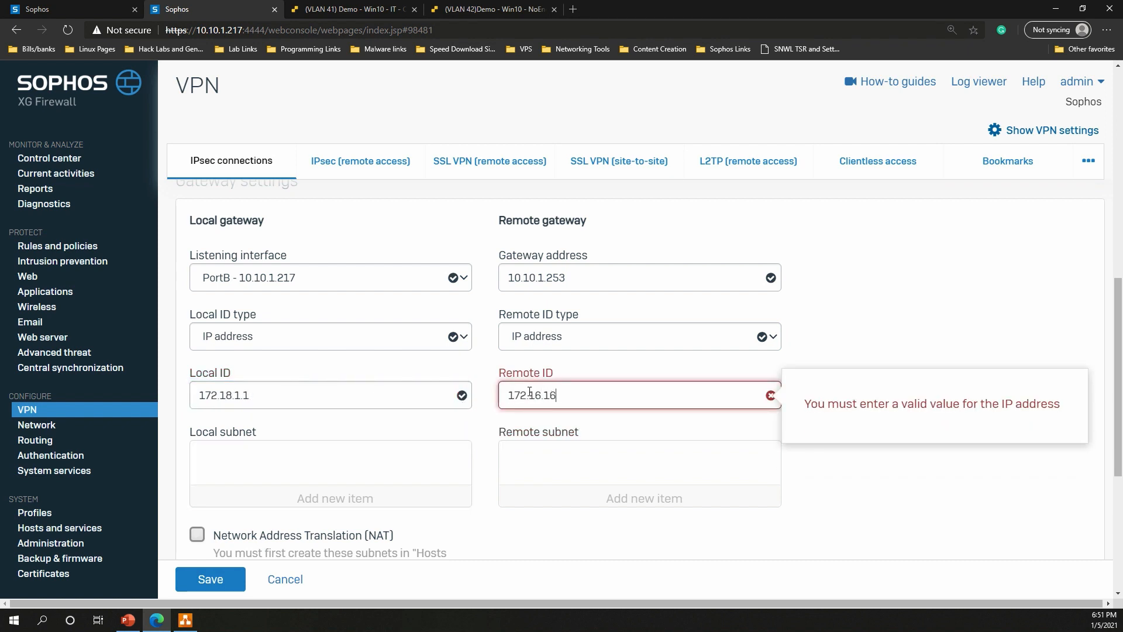
pyautogui.write('.1')
# - Review the general, encryption, gateway and advanced settings of the To_Main_Office connection and save it
pyautogui.scroll(-1, 528, 393)
pyautogui.scroll(2, 532, 391)
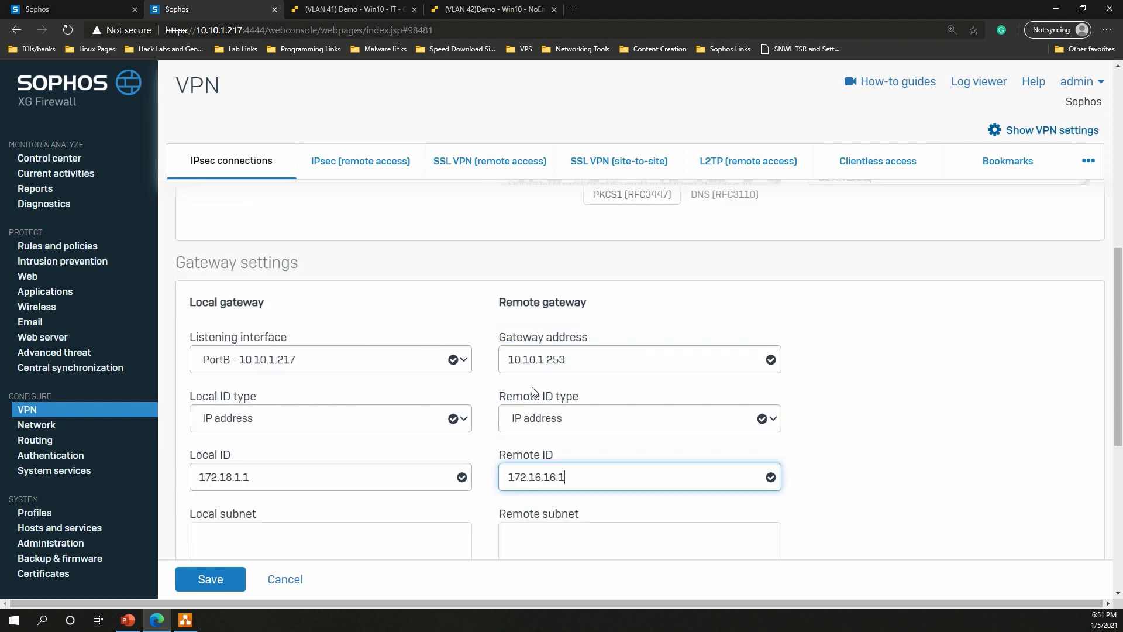
pyautogui.scroll(4, 544, 380)
pyautogui.scroll(3, 521, 325)
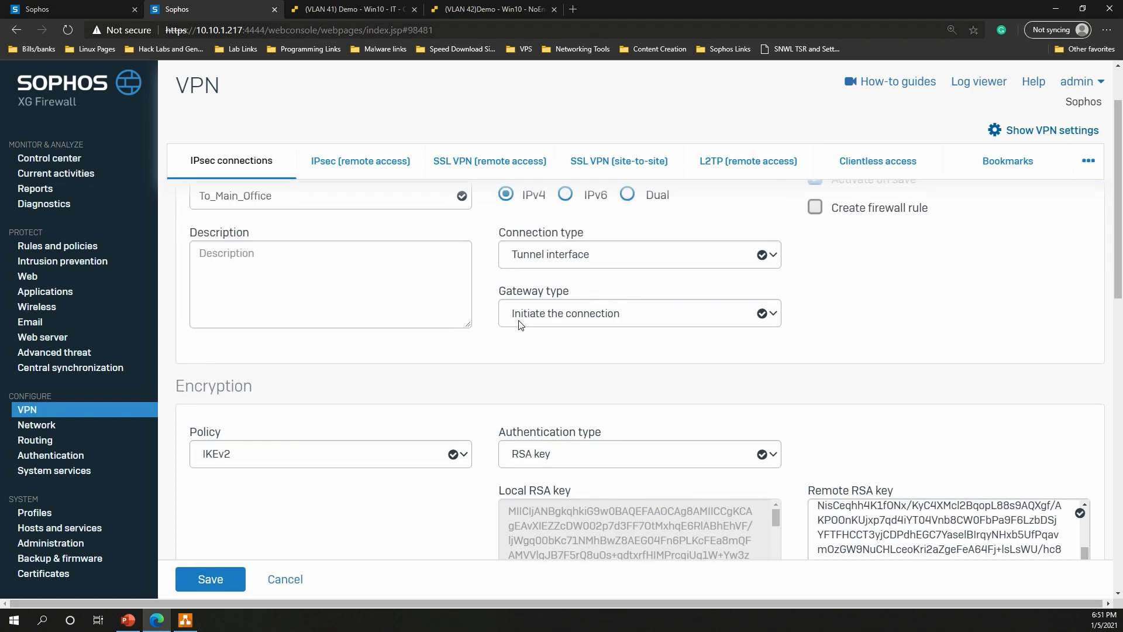
pyautogui.scroll(1, 641, 367)
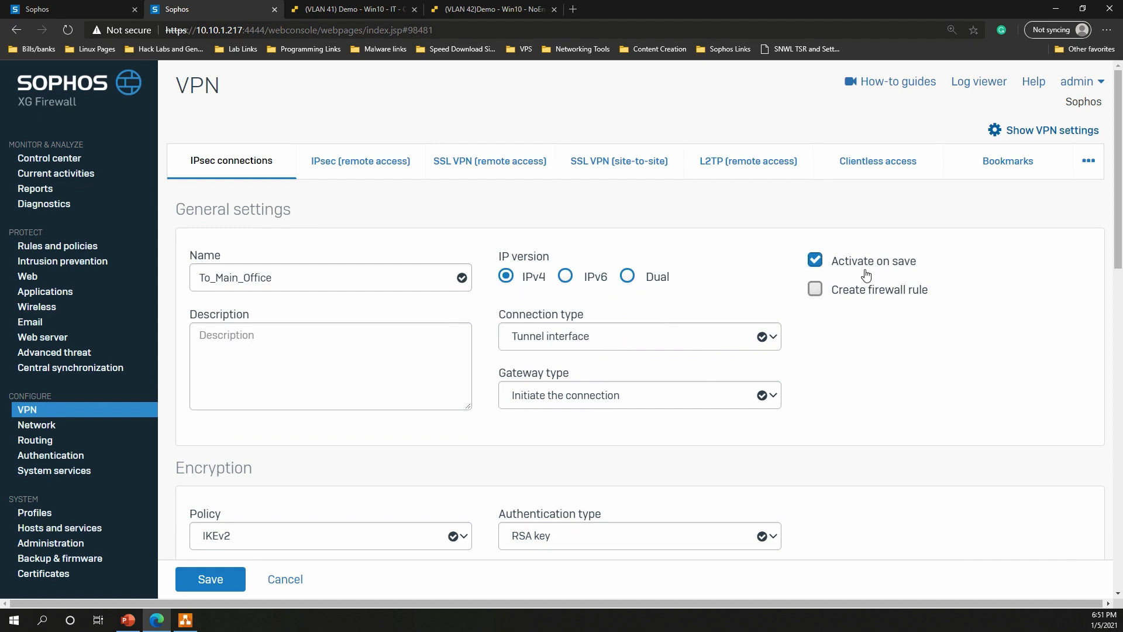
pyautogui.scroll(-4, 638, 356)
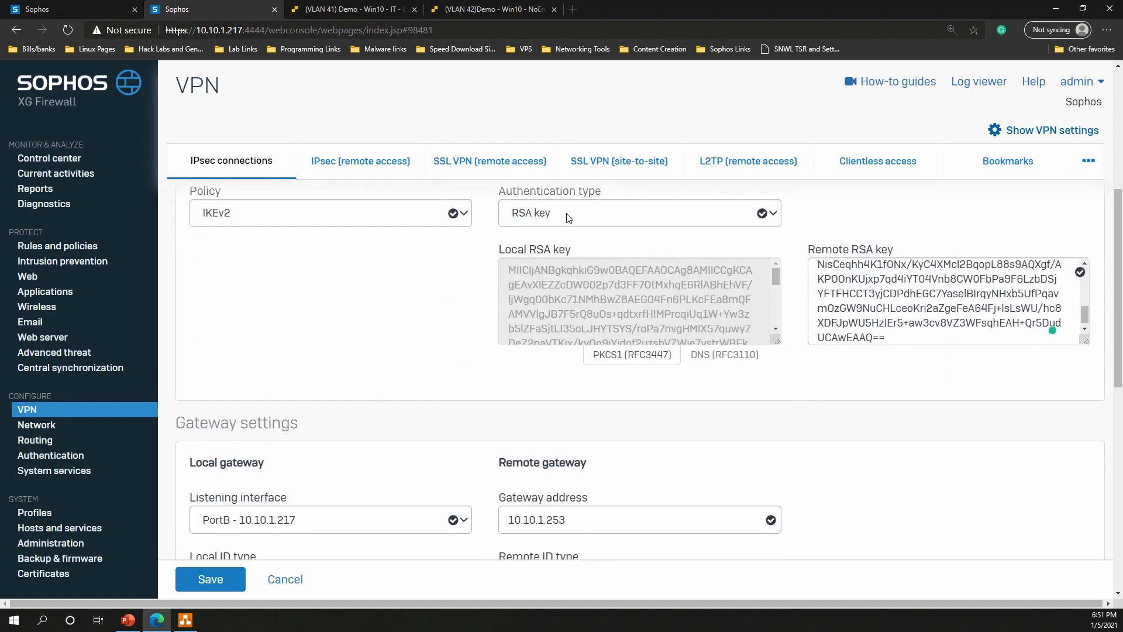
pyautogui.scroll(-2, 534, 245)
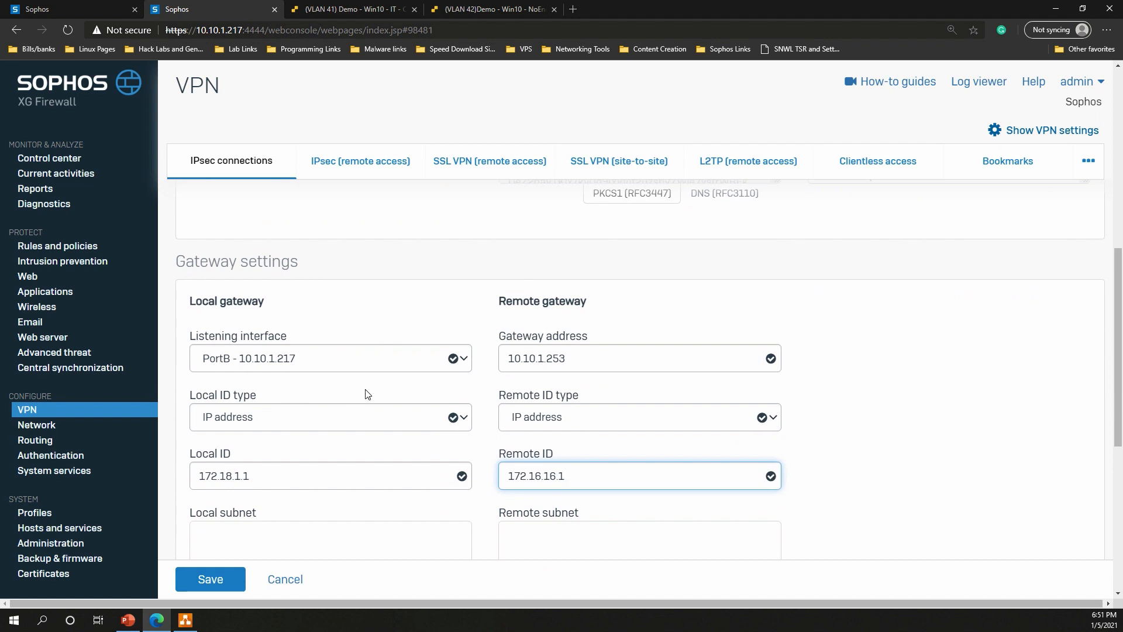
pyautogui.scroll(-1, 340, 398)
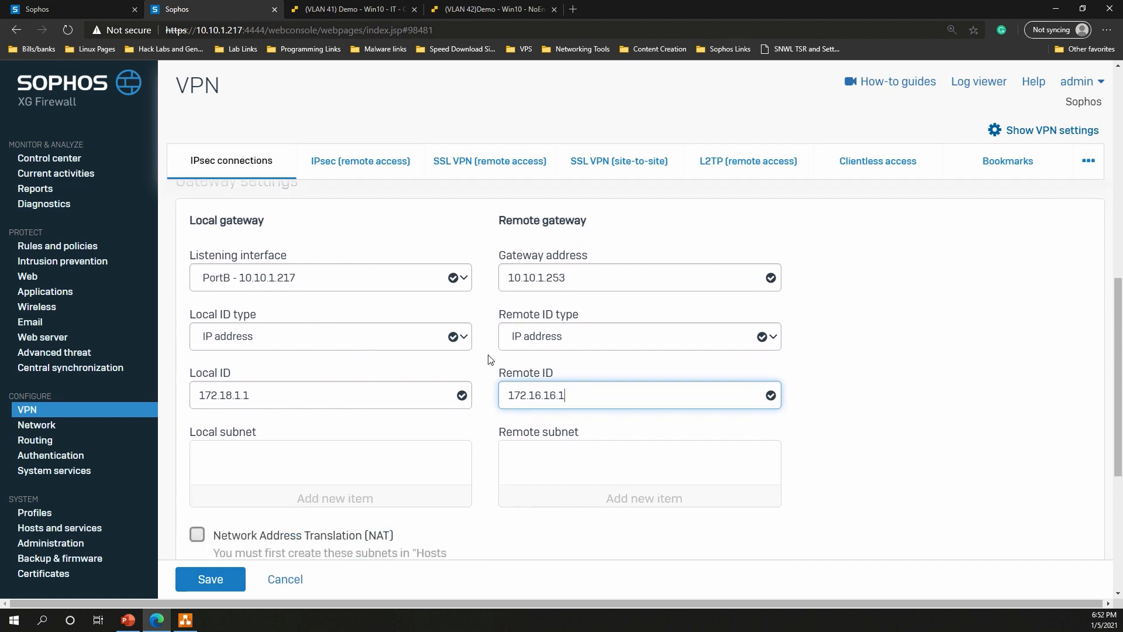
pyautogui.scroll(-1, 486, 354)
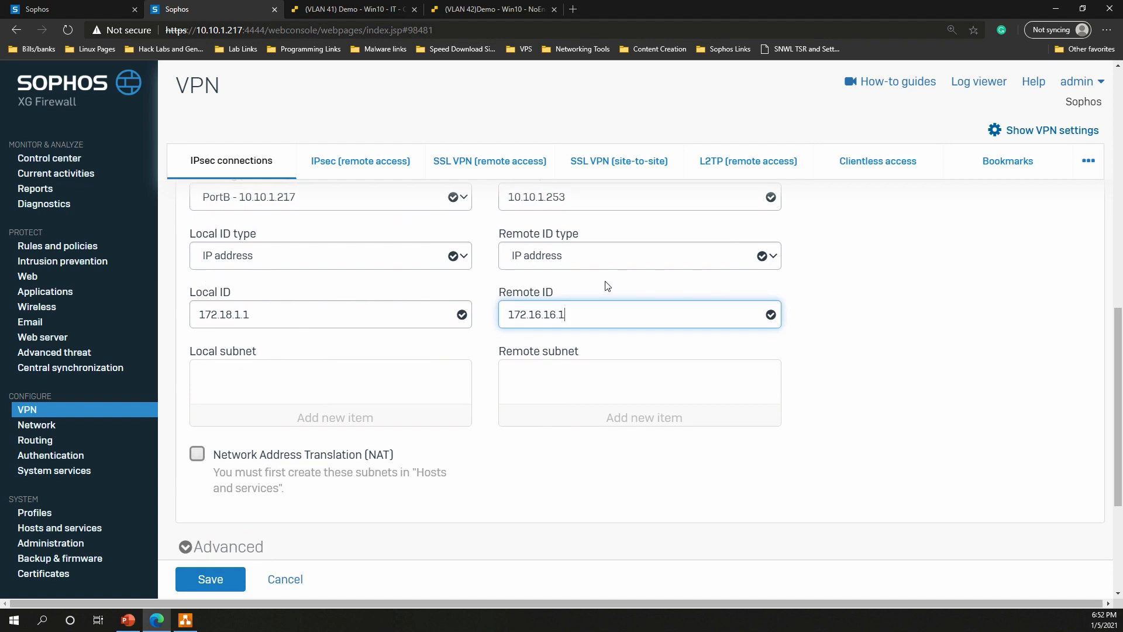
pyautogui.scroll(-3, 624, 369)
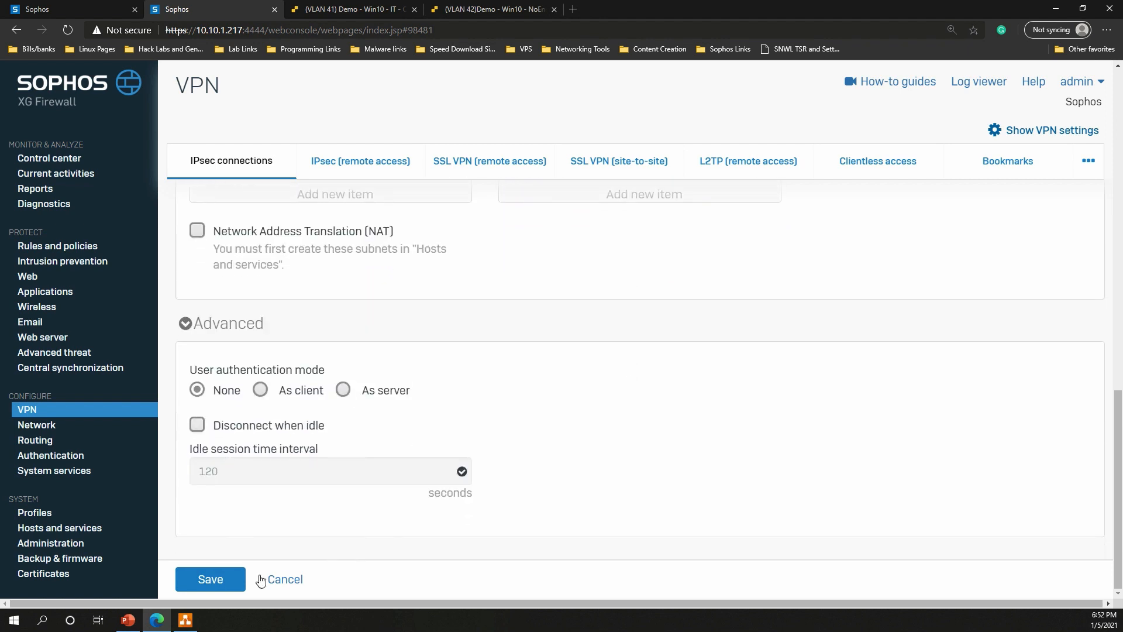
pyautogui.click(212, 579)
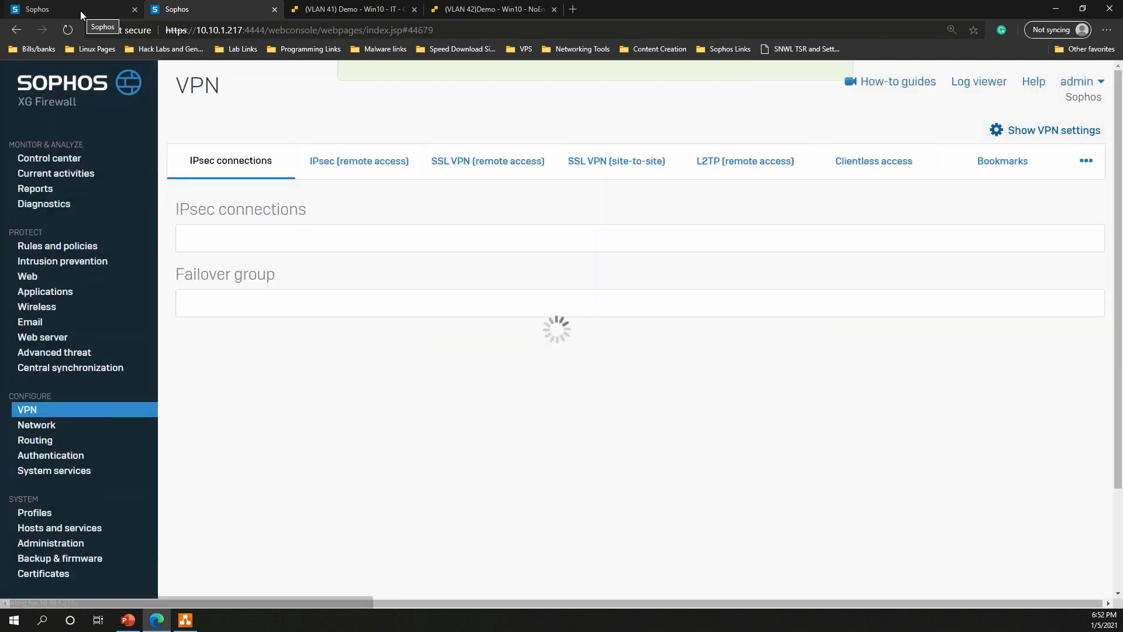
# - Switch to the main office firewall and examine its static routes, the blank IPv4 SD-WAN policy route form and the existing gateways
pyautogui.click(79, 10)
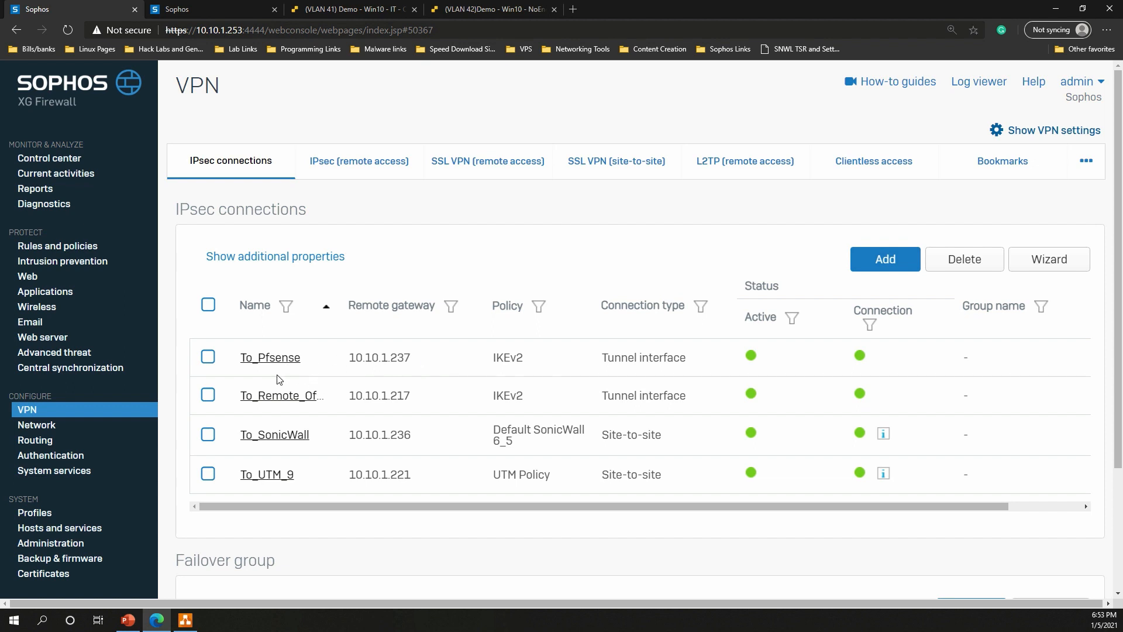
pyautogui.click(52, 440)
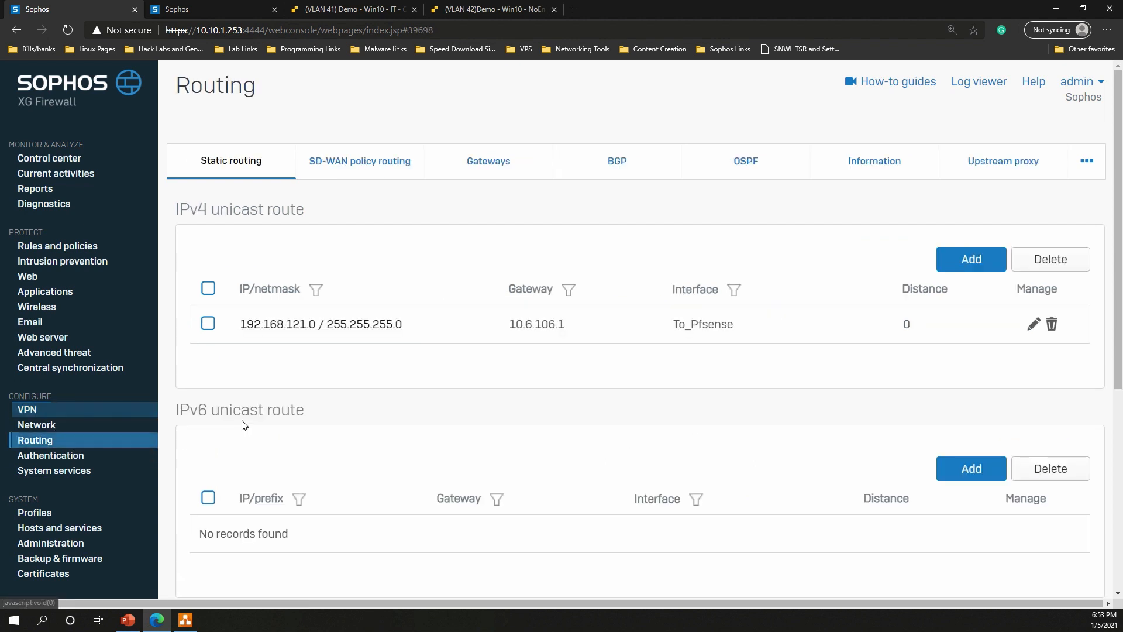
pyautogui.click(368, 170)
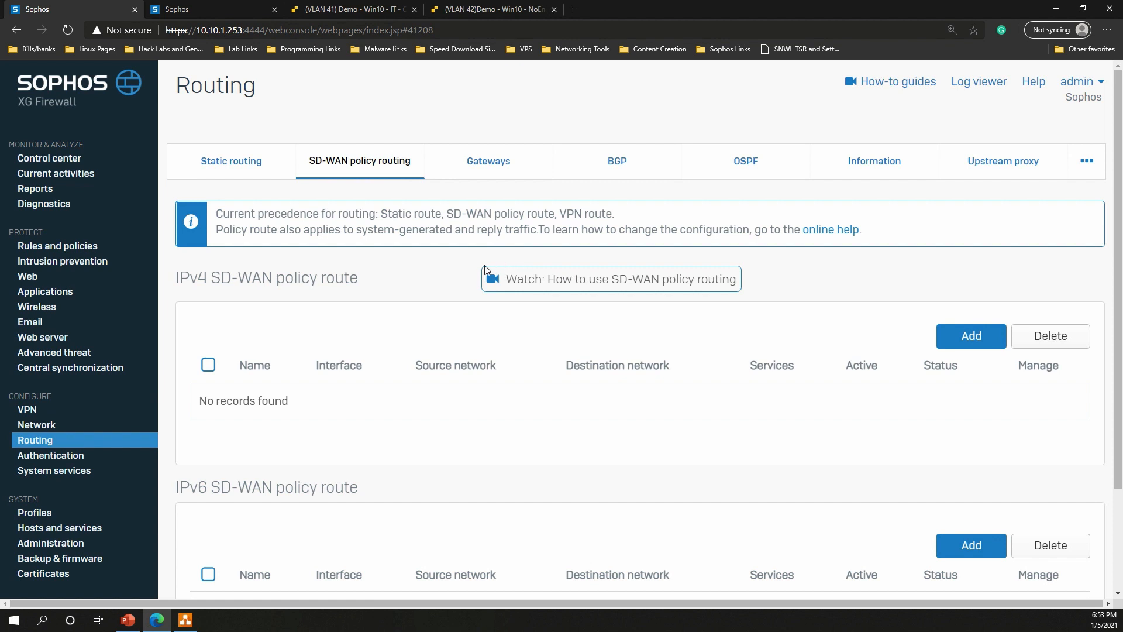
pyautogui.click(969, 343)
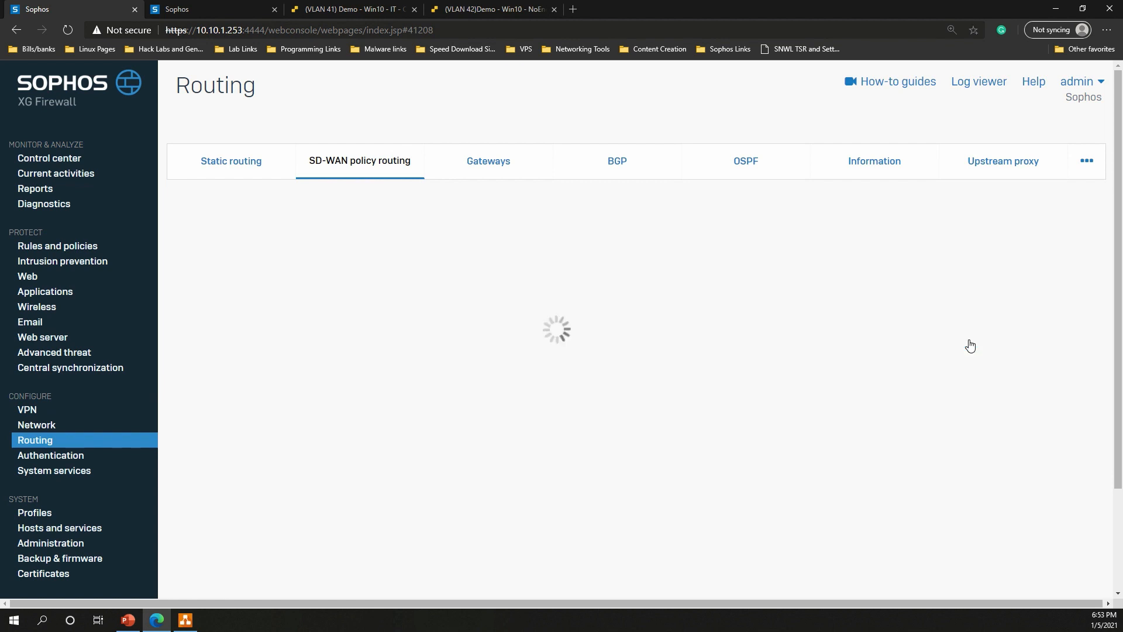
pyautogui.scroll(-4, 787, 338)
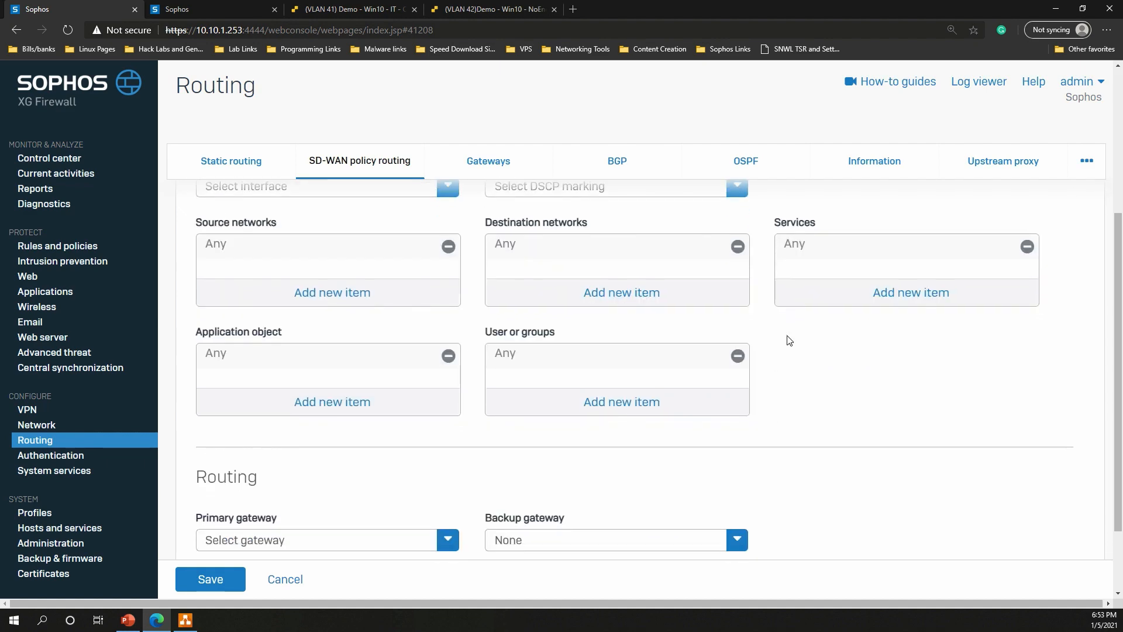
pyautogui.scroll(1, 787, 338)
pyautogui.scroll(-2, 787, 338)
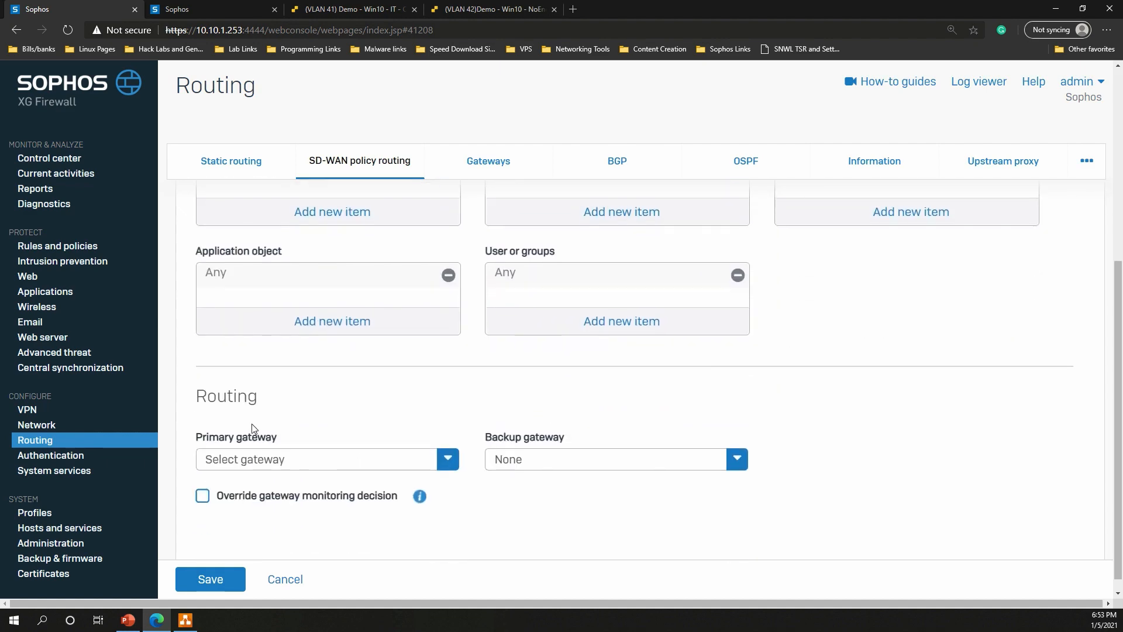
pyautogui.scroll(5, 374, 431)
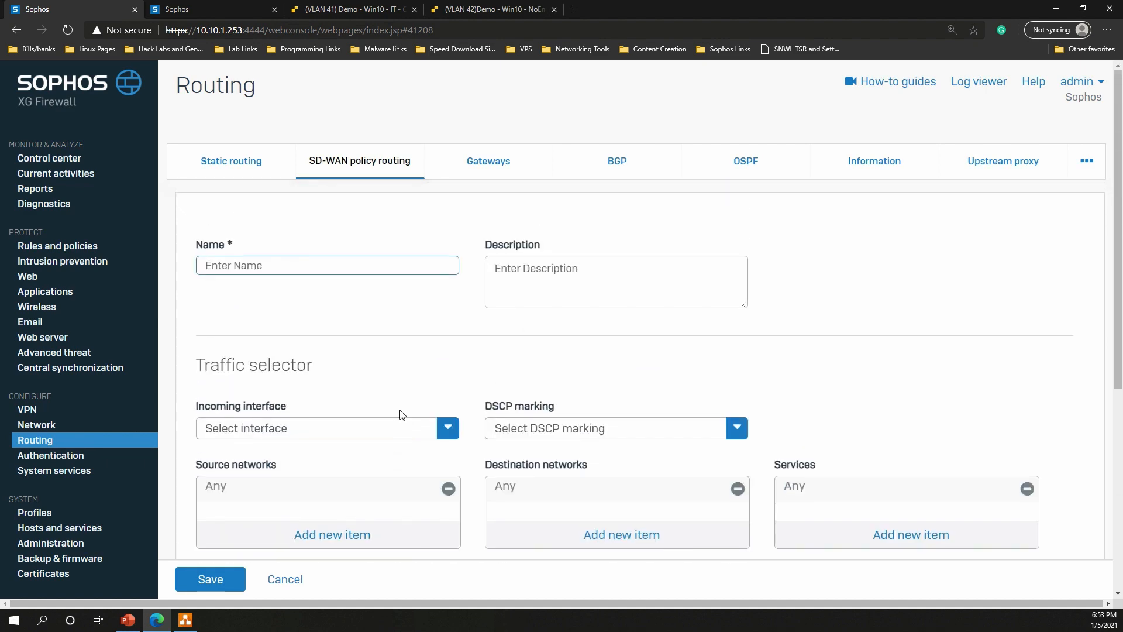
pyautogui.click(490, 168)
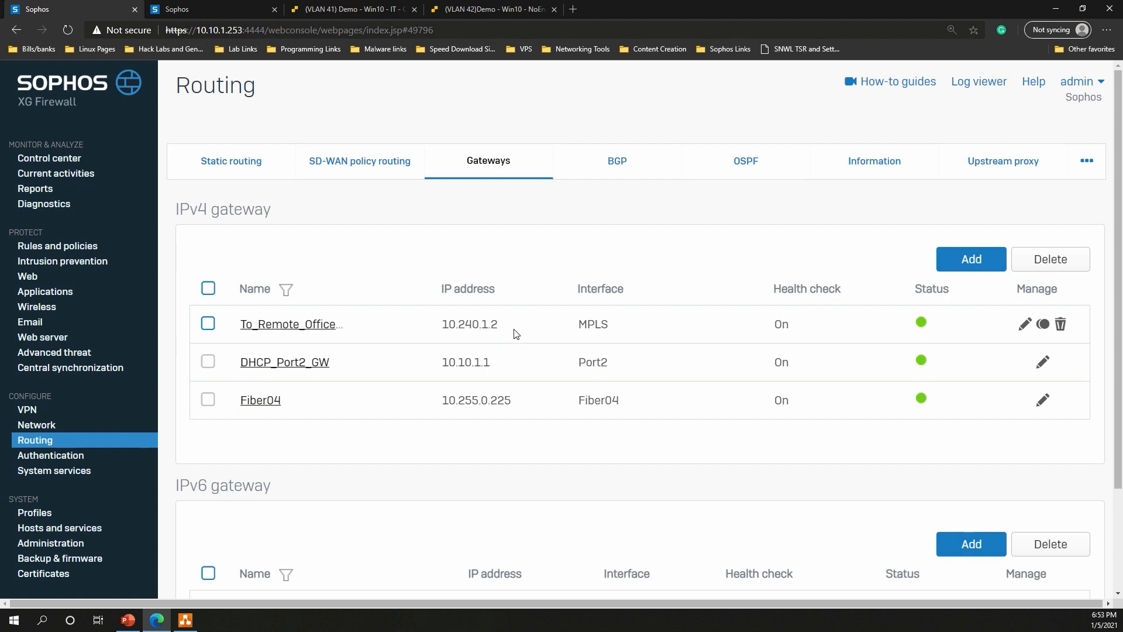
# - Start a new IPv4 SD-WAN policy route on the main office firewall, named To_Remote_Office_LAN, without a description
pyautogui.click(372, 163)
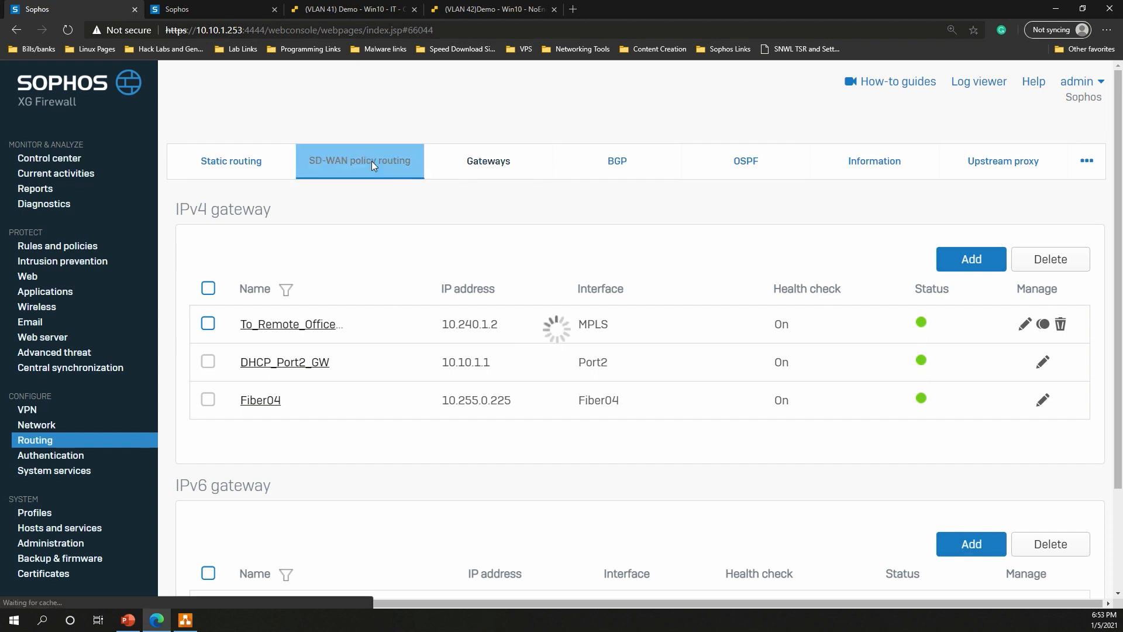
pyautogui.click(974, 340)
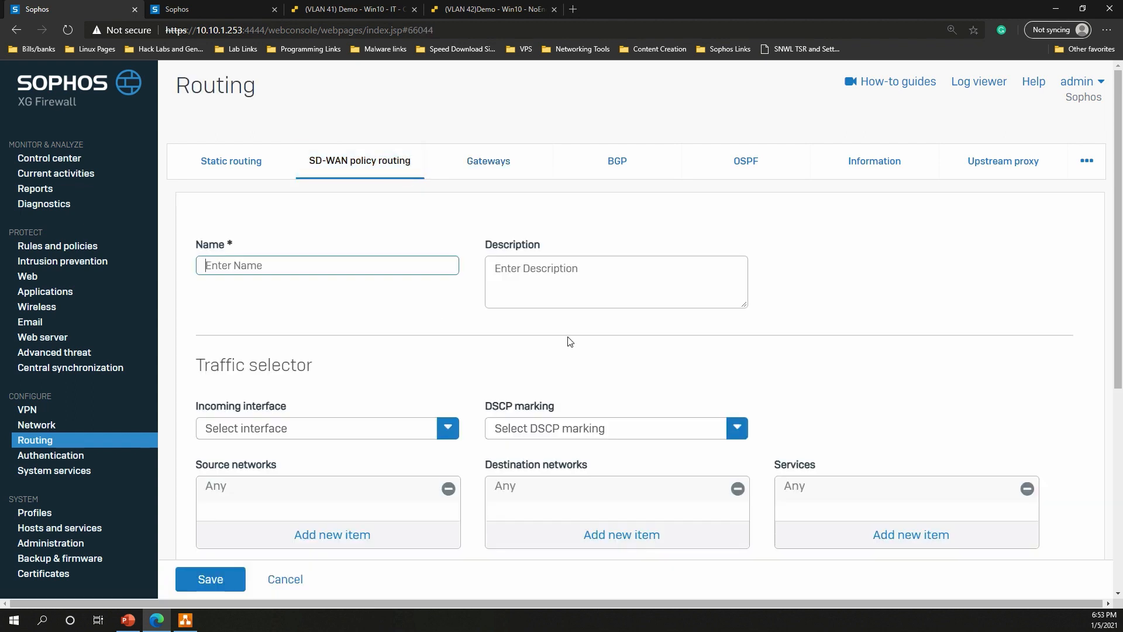
pyautogui.write('TO_Remote_Office_LAN')
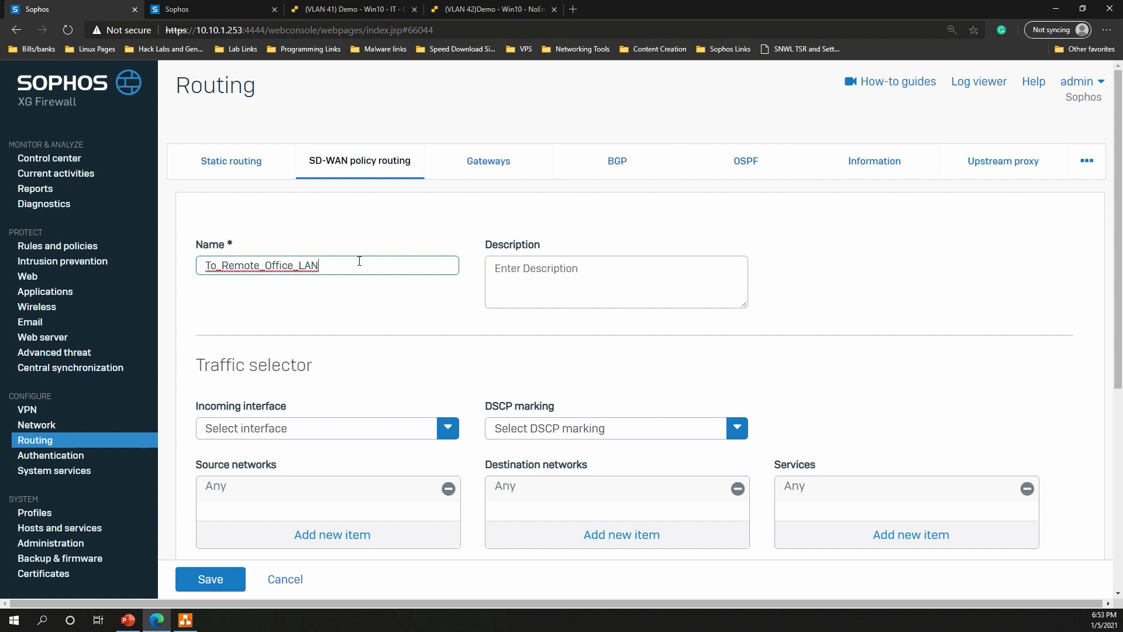
pyautogui.click(560, 278)
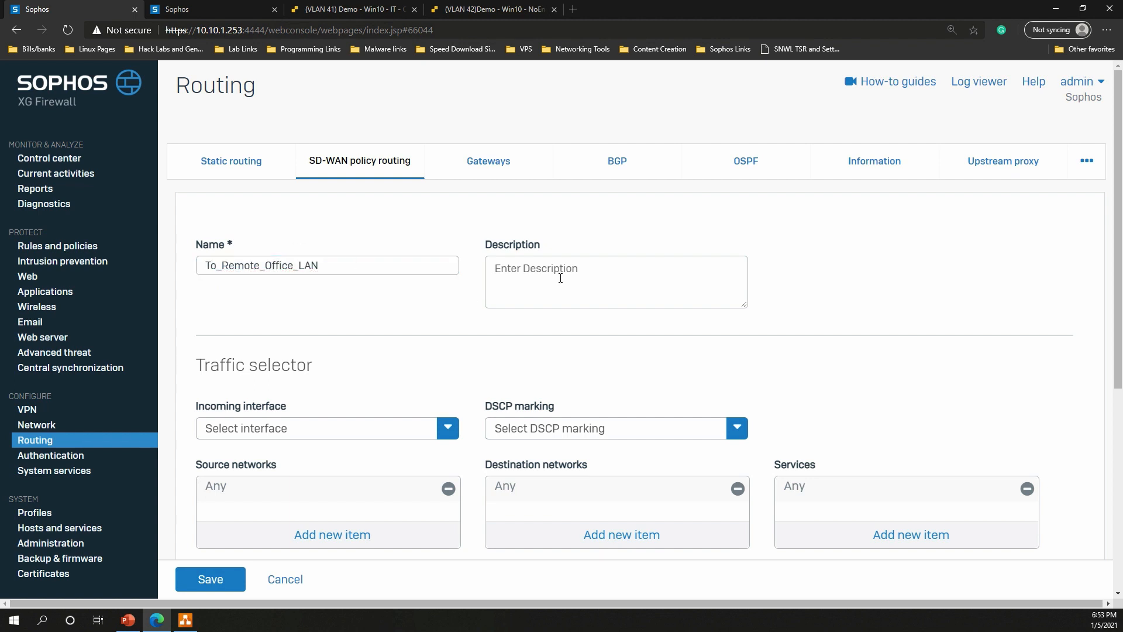
pyautogui.click(598, 280)
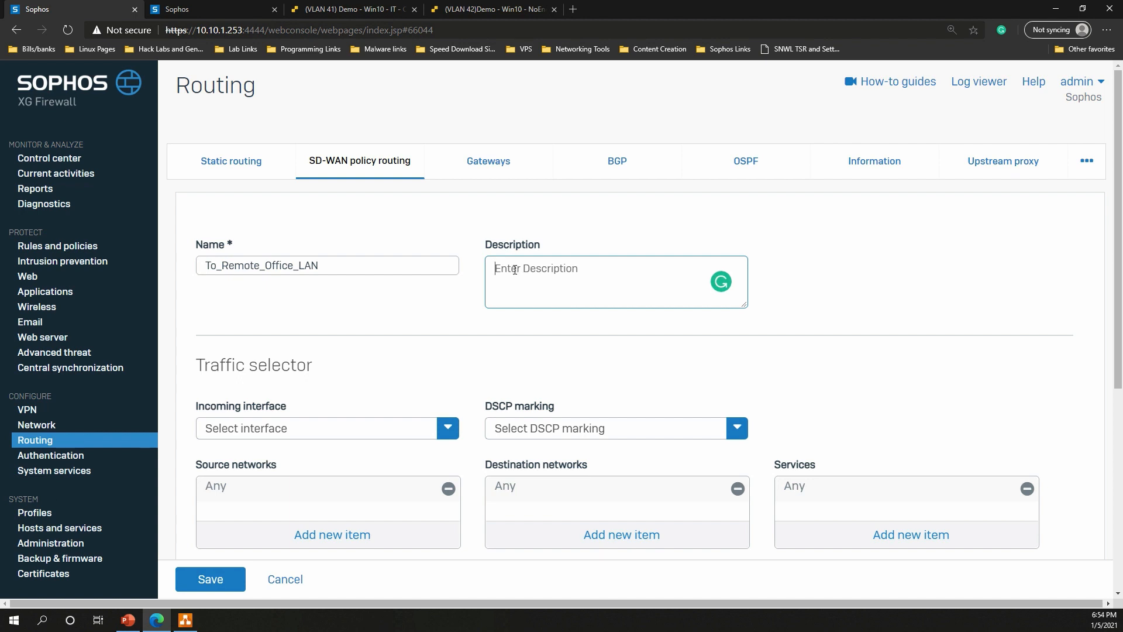
pyautogui.doubleClick(306, 266)
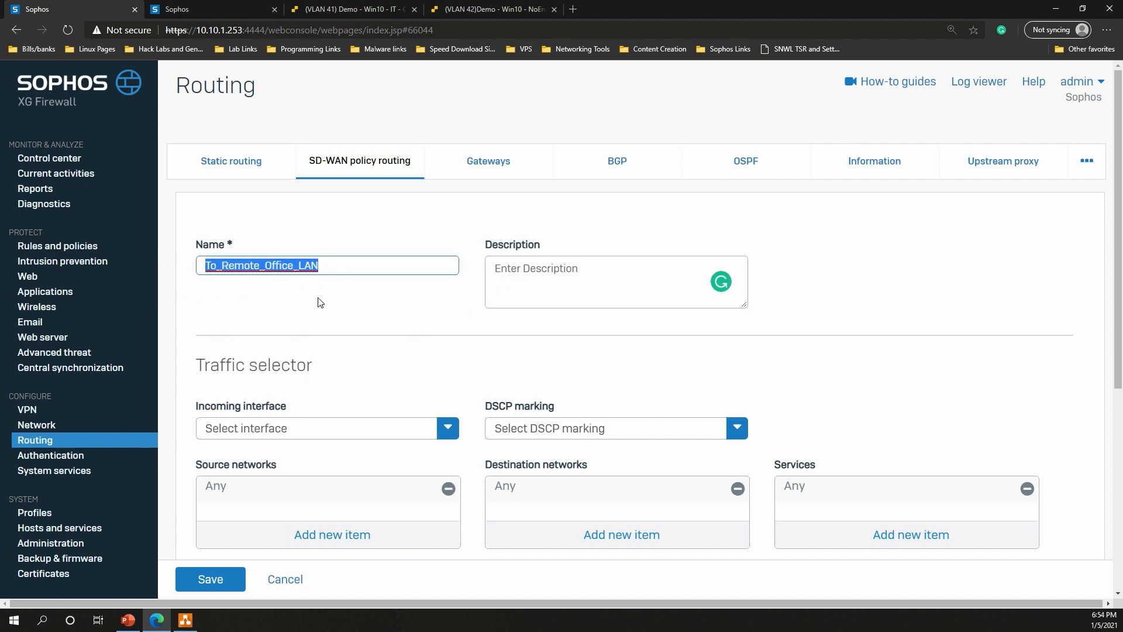
pyautogui.click(316, 303)
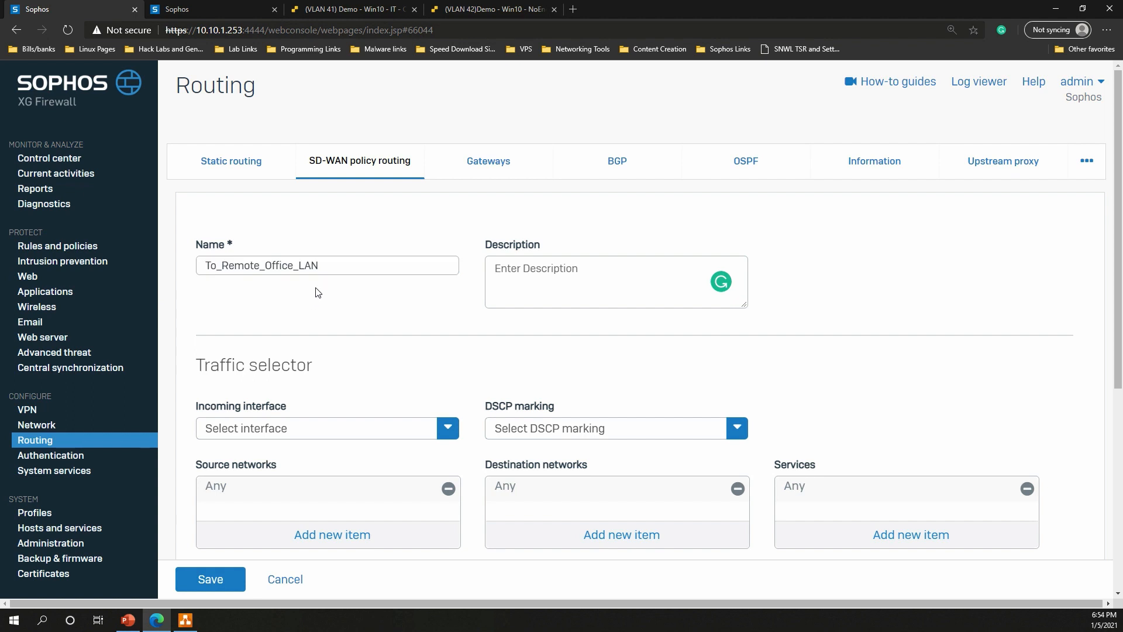
# - Set the incoming interface in the policy route's traffic selector to Port1-172.16.16.1
pyautogui.scroll(-2, 345, 339)
pyautogui.click(351, 348)
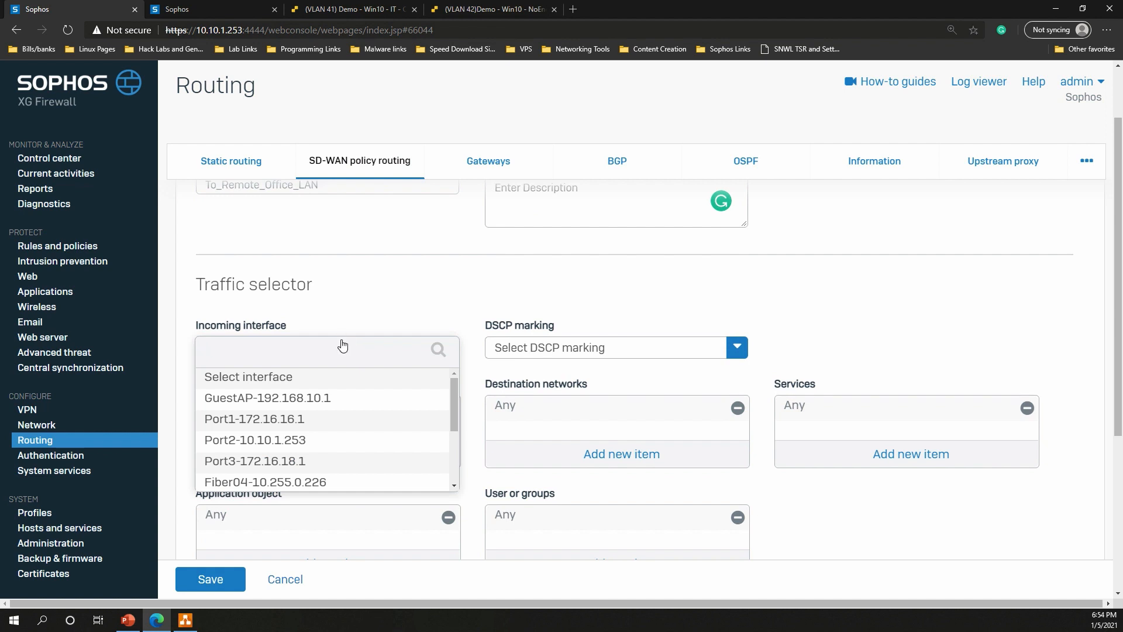
pyautogui.click(323, 424)
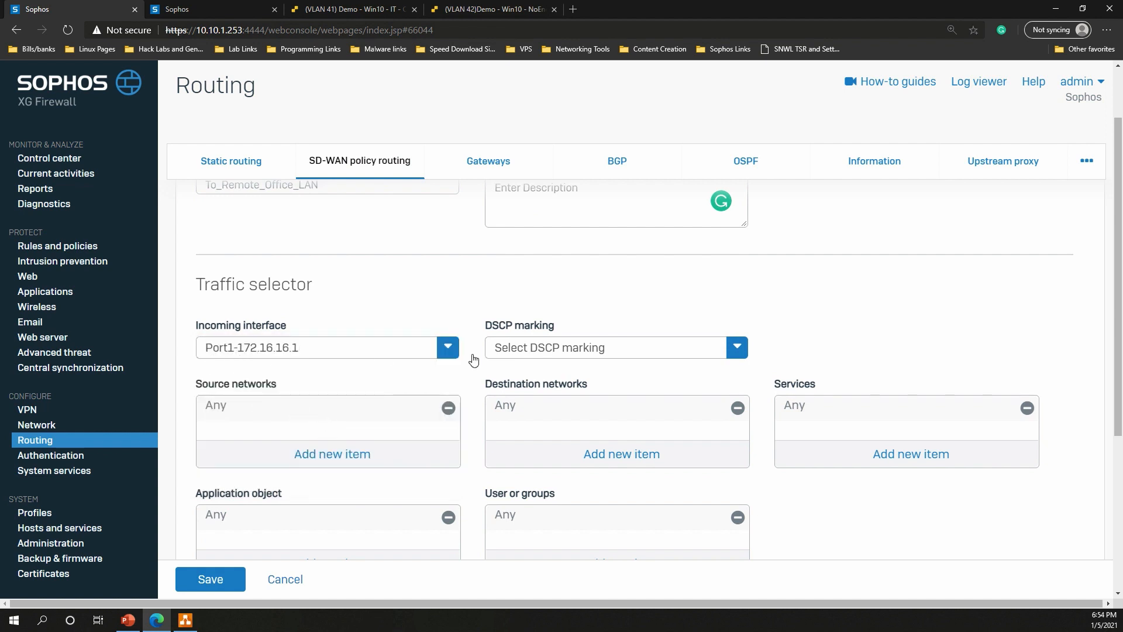
# - Replace Any with LAN as the source network in the policy route's traffic selector
pyautogui.scroll(-4, 476, 297)
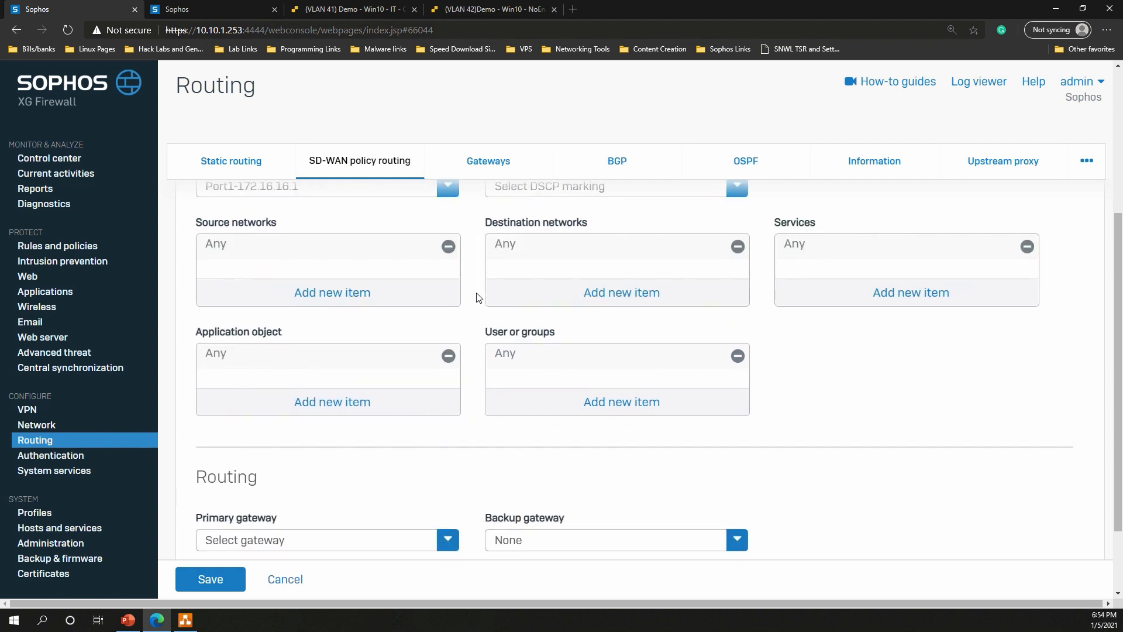
pyautogui.scroll(2, 410, 342)
pyautogui.click(339, 379)
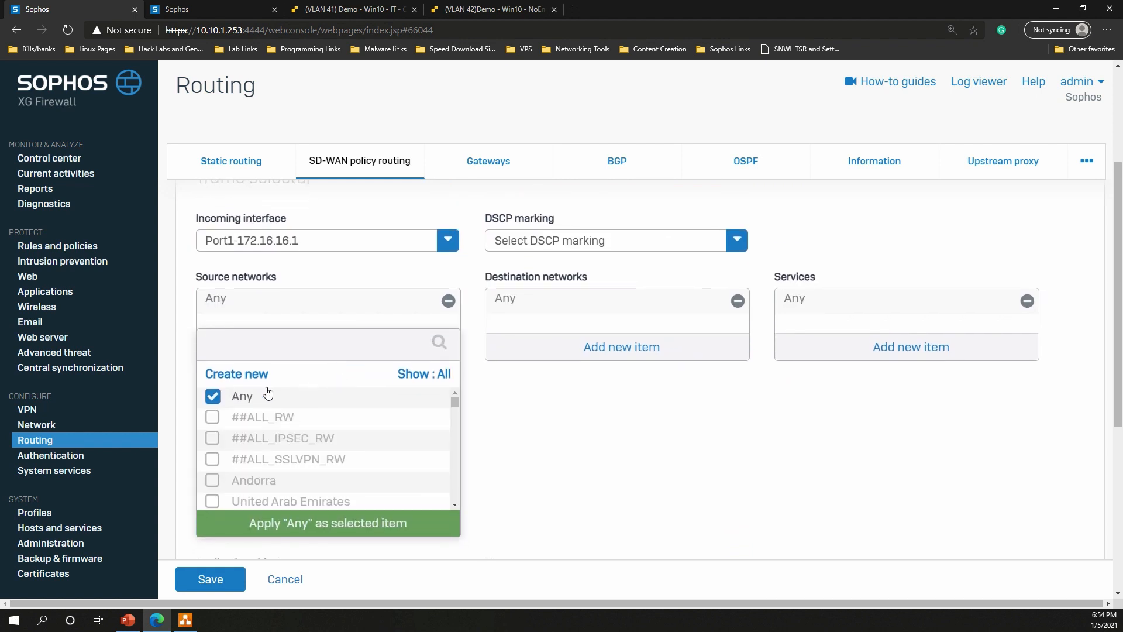
pyautogui.click(212, 396)
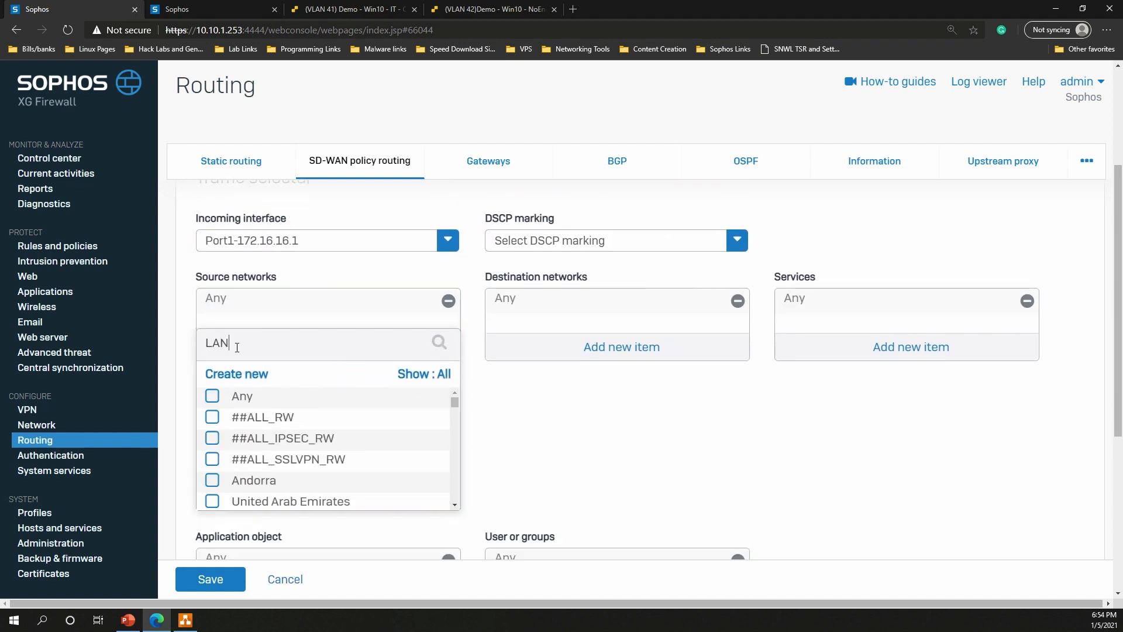
pyautogui.click(237, 347)
pyautogui.write('LAN')
pyautogui.click(212, 418)
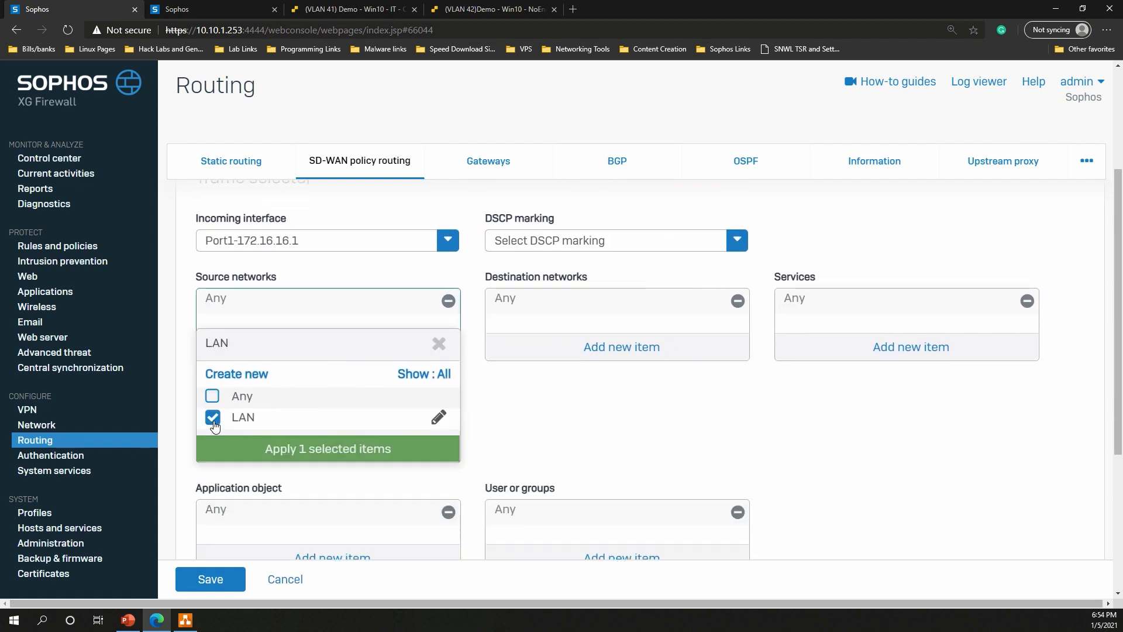
pyautogui.click(385, 455)
# - Replace Any with Remote_Office_LAN as the destination network of the policy route
pyautogui.click(599, 346)
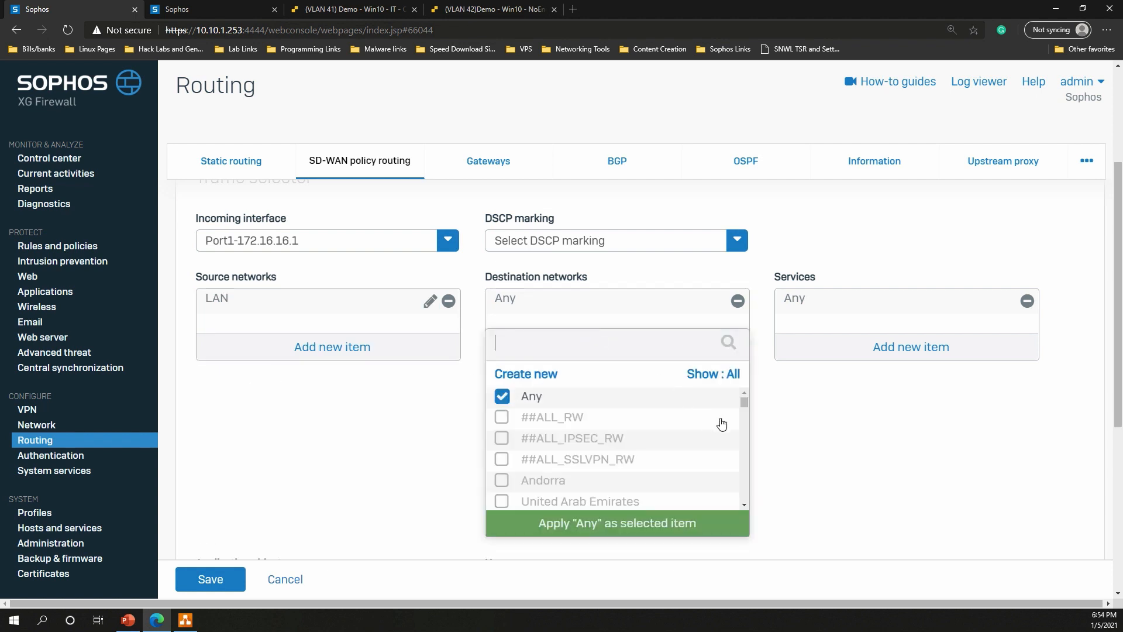
pyautogui.click(509, 400)
pyautogui.moveTo(738, 406); pyautogui.dragTo(744, 498)
pyautogui.click(737, 350)
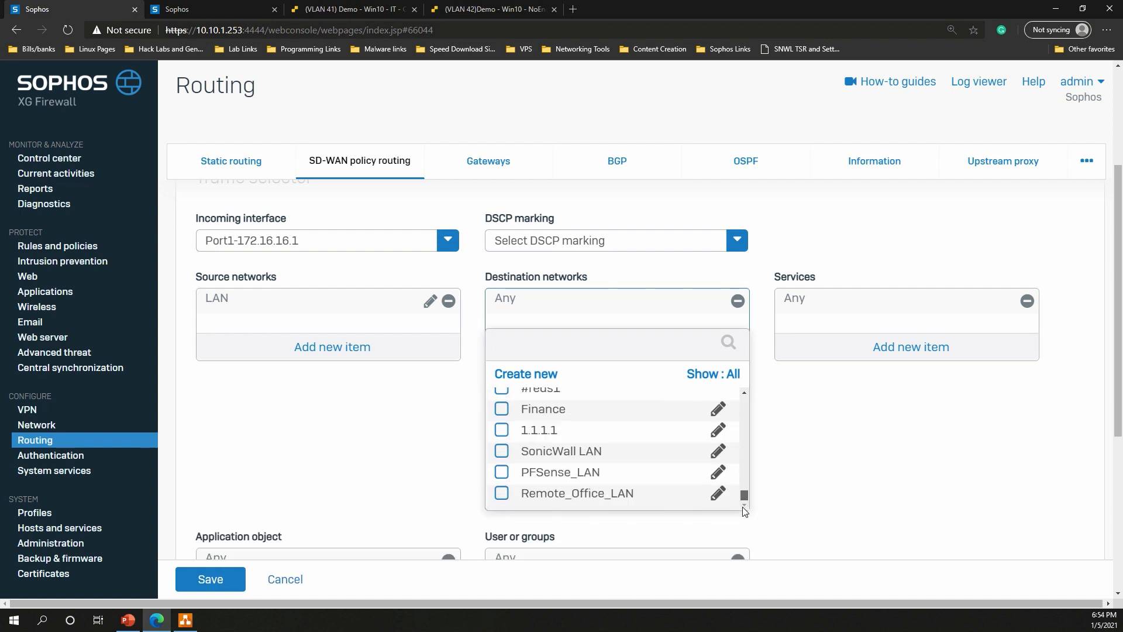
pyautogui.click(501, 494)
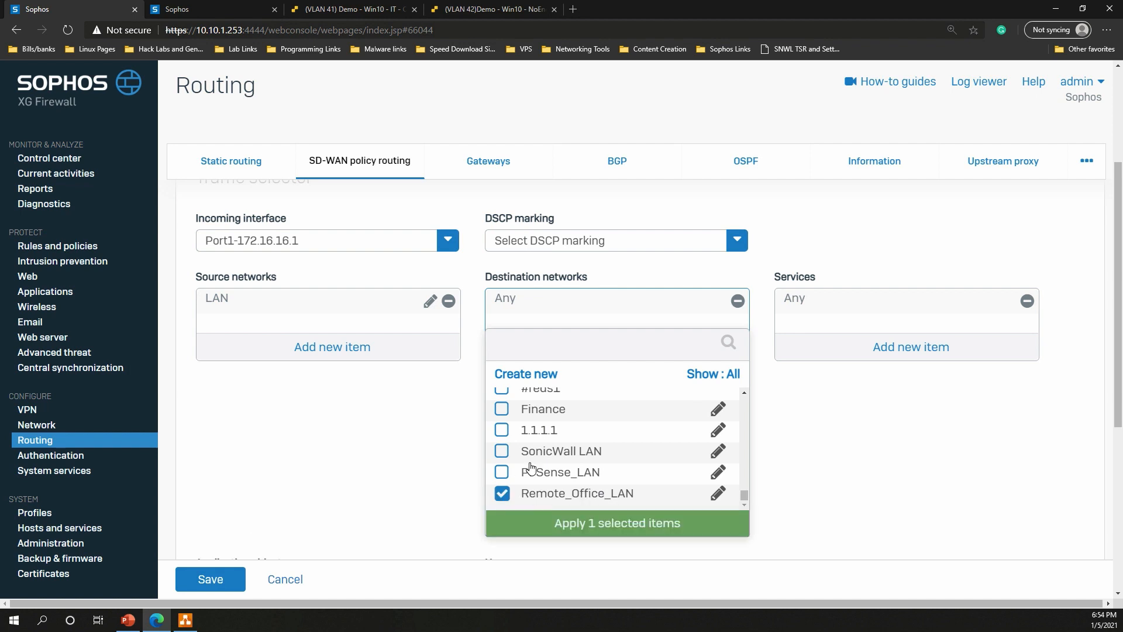
pyautogui.click(529, 524)
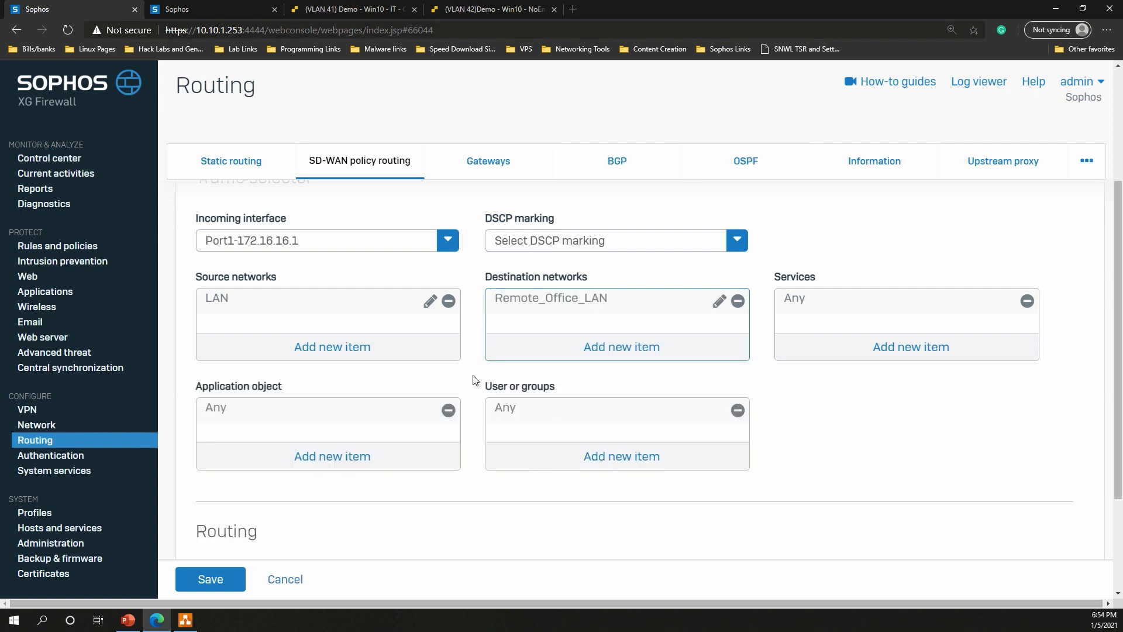
# - Examine the form for creating an application object and its application list, and leave it without saving
pyautogui.scroll(-1, 480, 377)
pyautogui.click(274, 387)
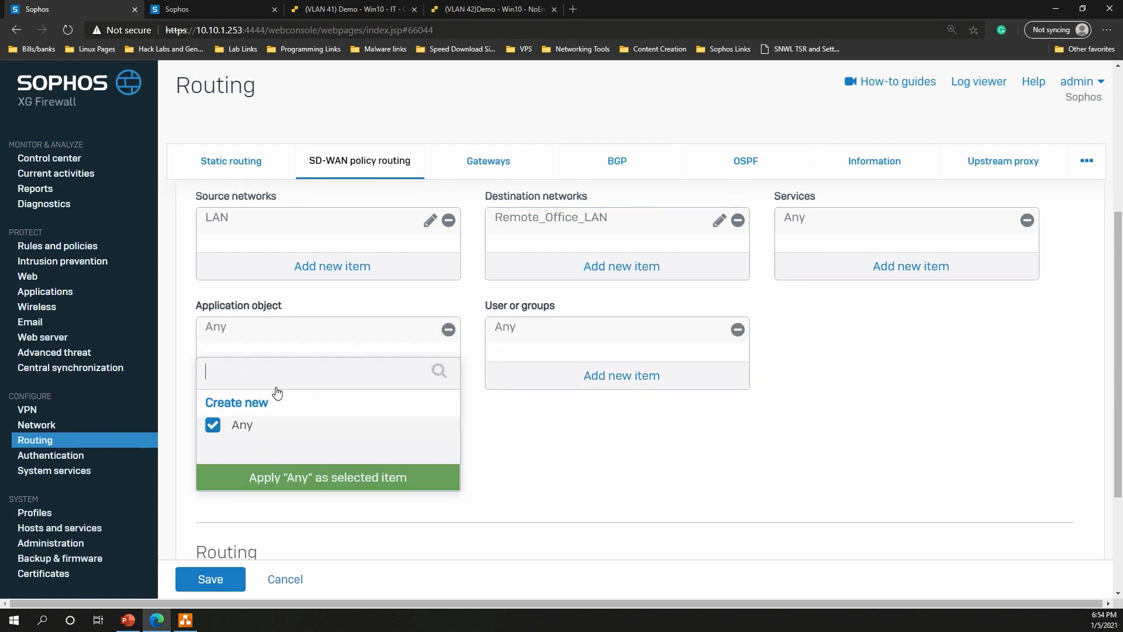
pyautogui.click(228, 403)
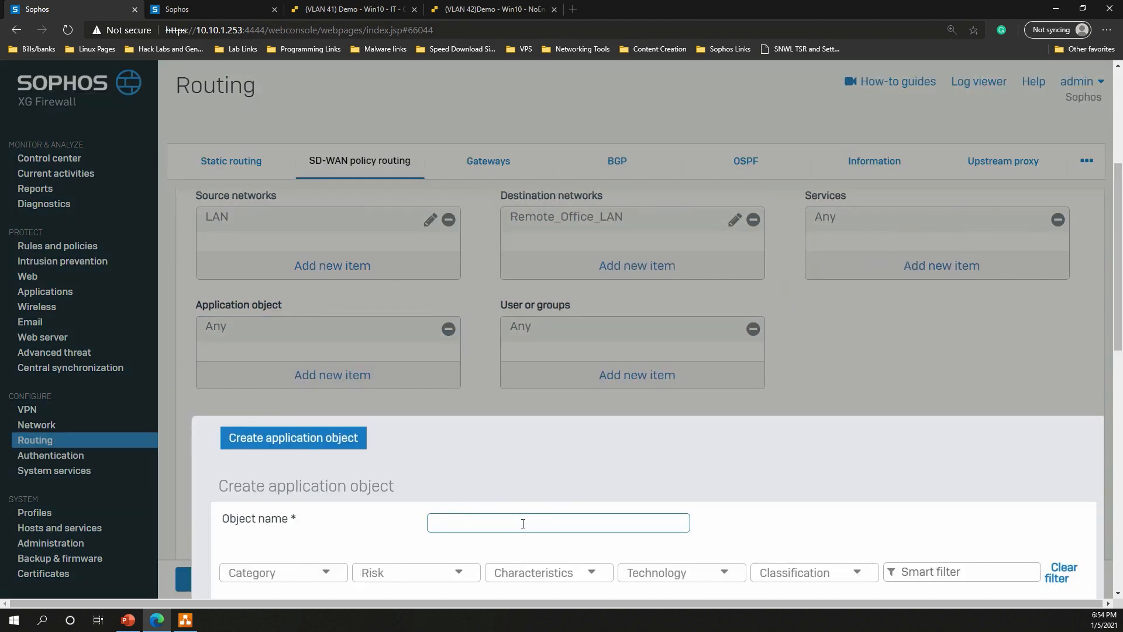
pyautogui.scroll(-1, 702, 535)
pyautogui.scroll(-4, 872, 549)
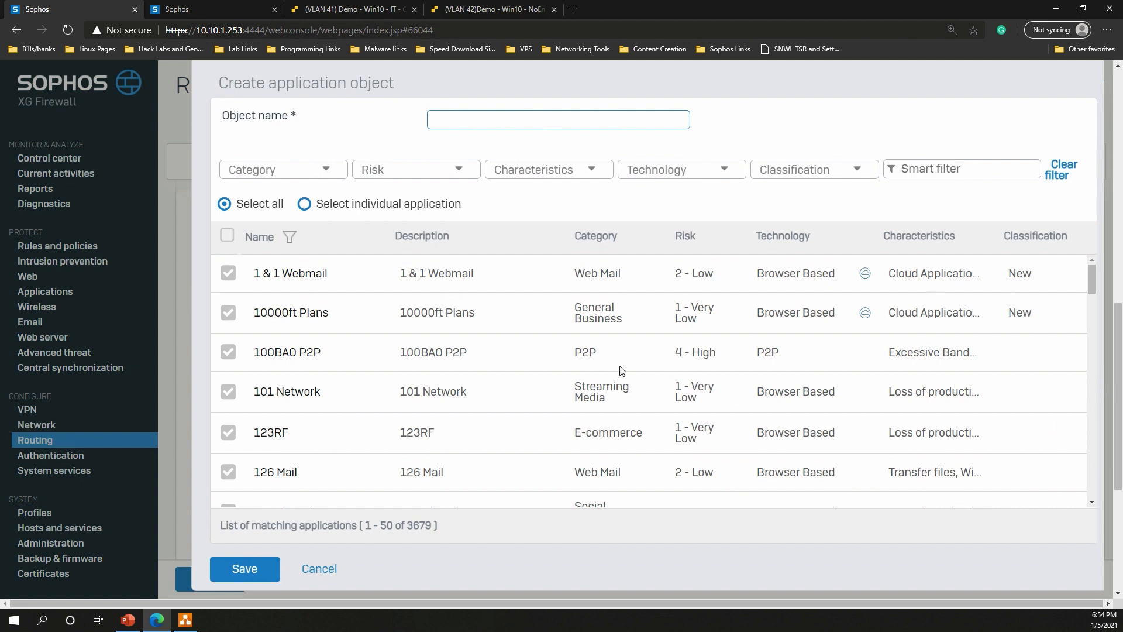
pyautogui.scroll(-5, 512, 332)
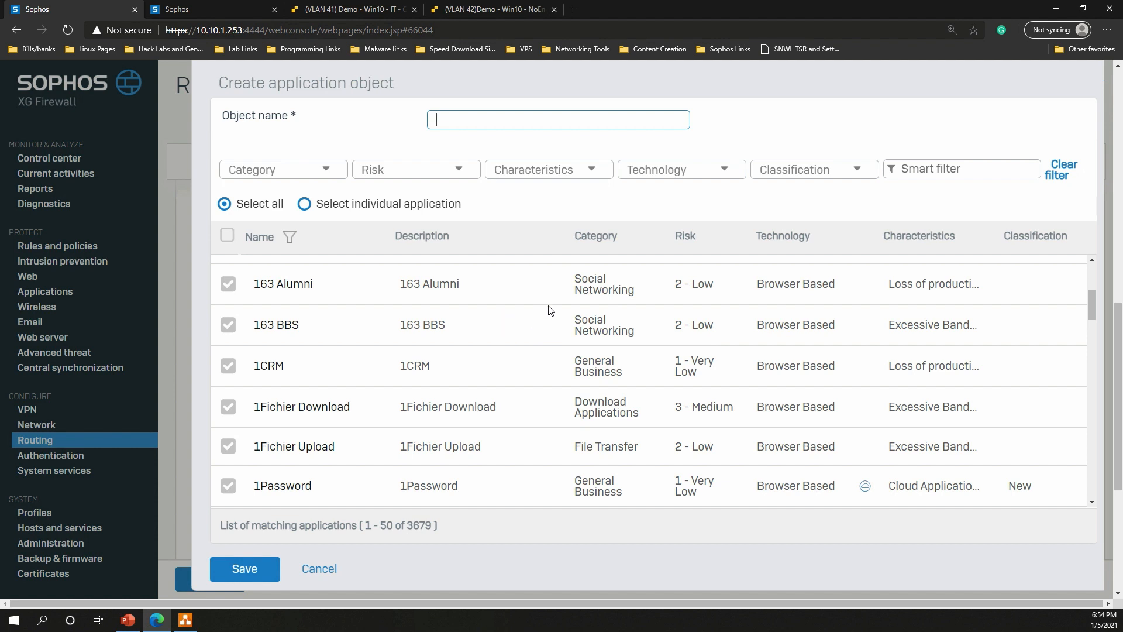
pyautogui.click(320, 569)
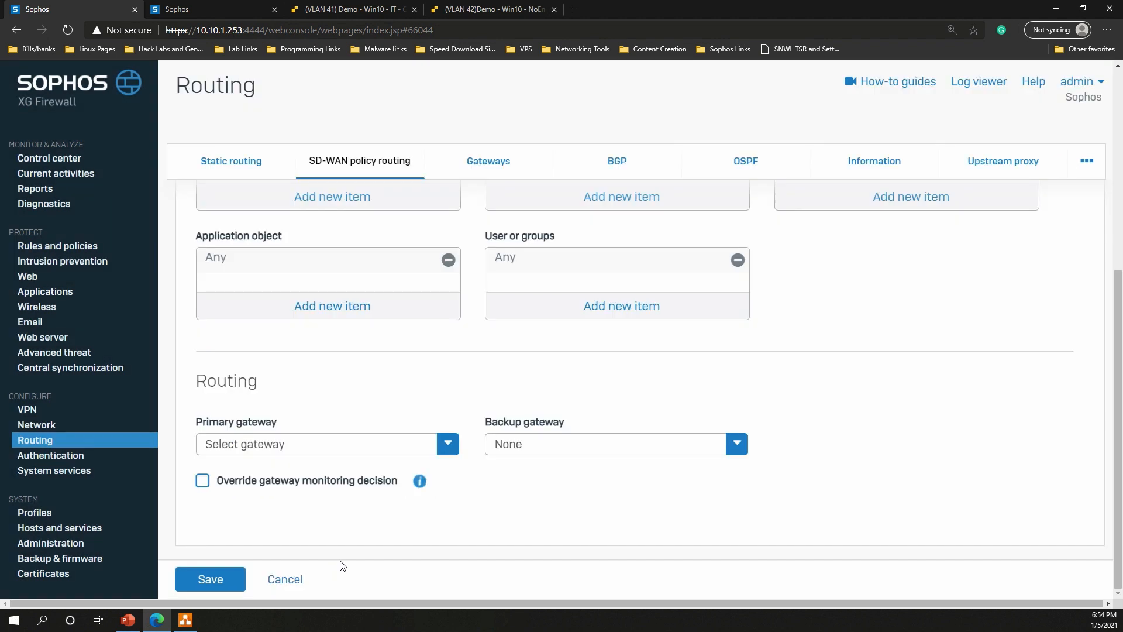
# - Set the policy route's primary gateway to To_Remote_Office_MPLS and check which backup gateways are available
pyautogui.click(442, 448)
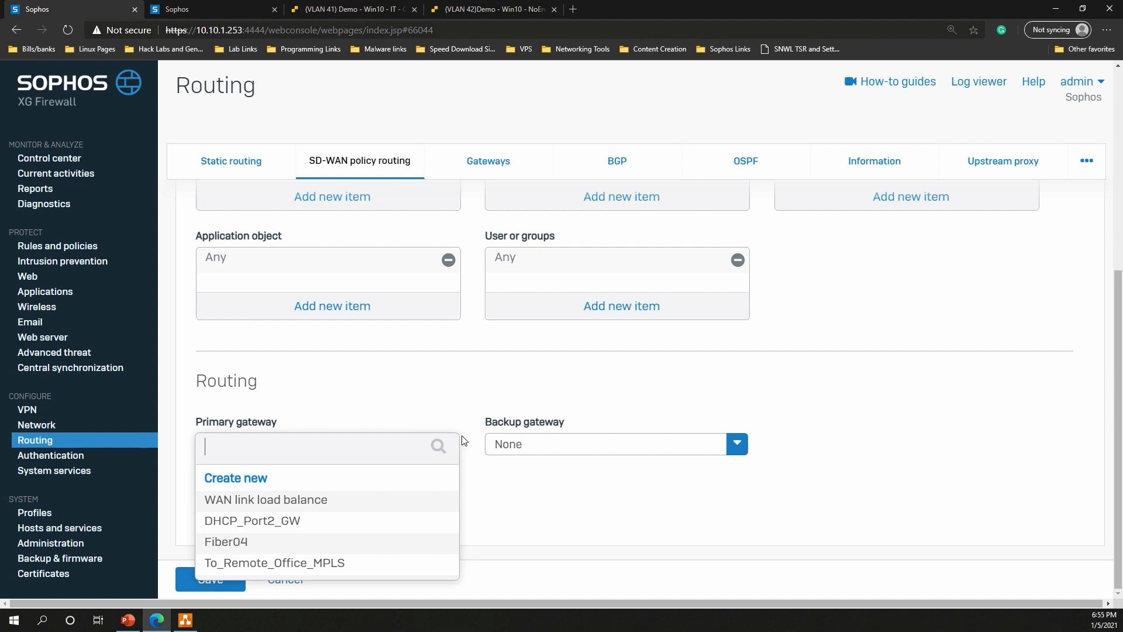
pyautogui.click(332, 564)
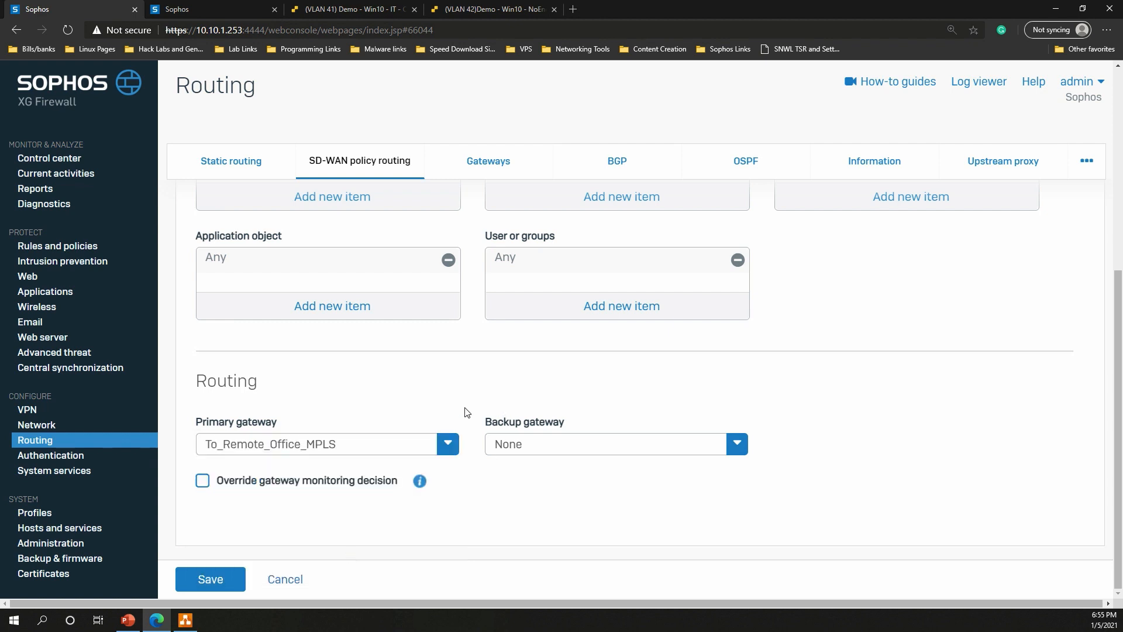
pyautogui.click(514, 445)
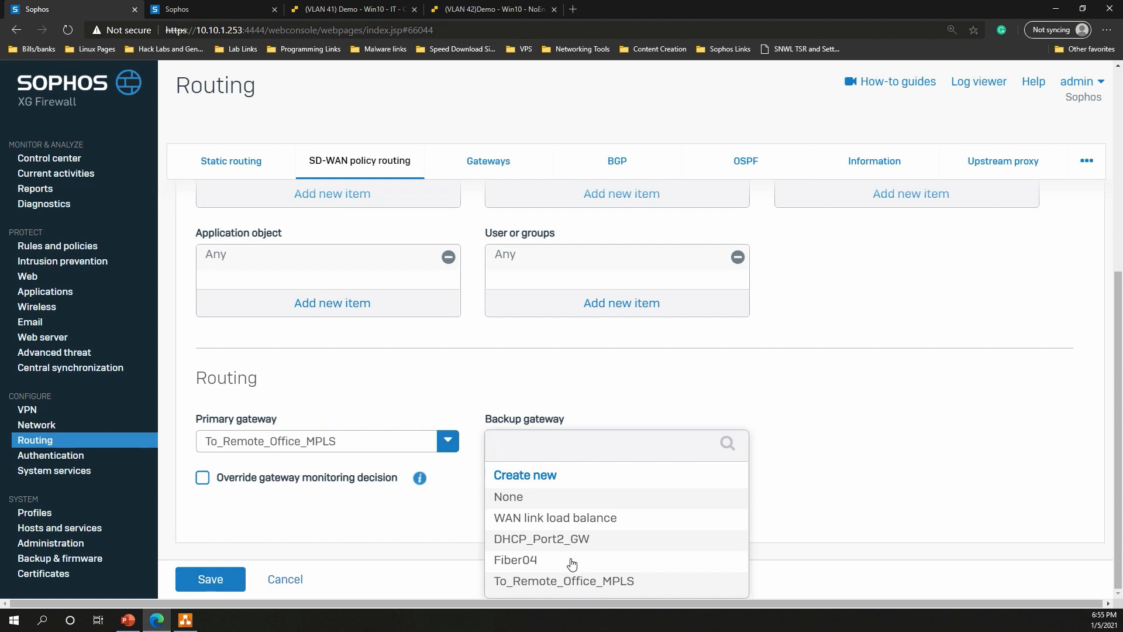
pyautogui.click(465, 390)
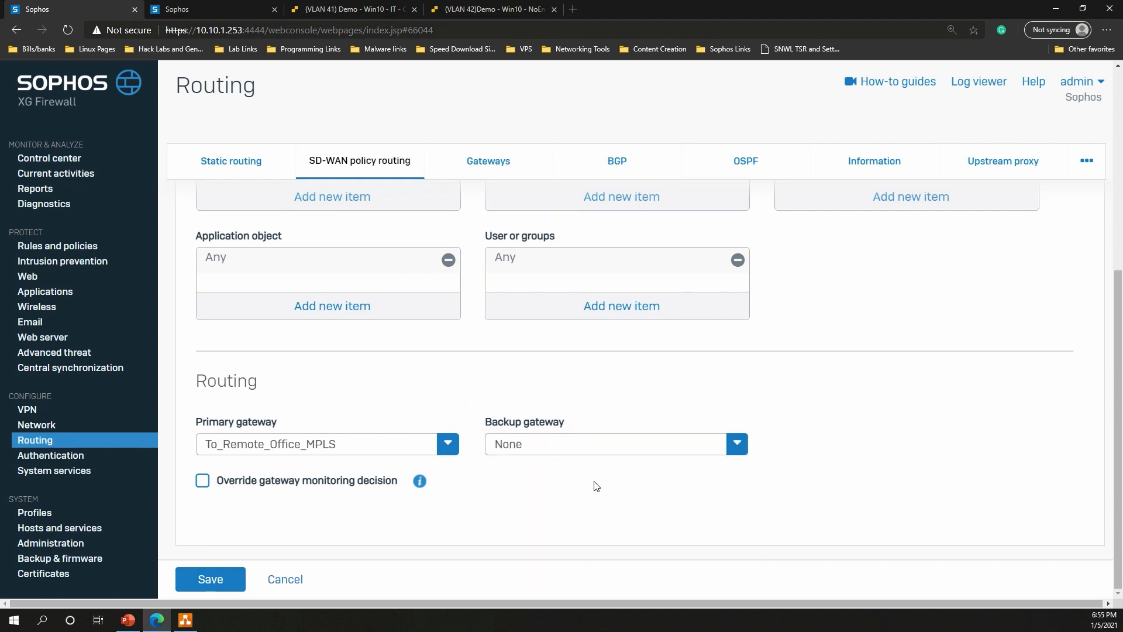
# - Start a new gateway host for the backup gateway, using the interface Remote Office-172.17.16.1
pyautogui.click(582, 449)
pyautogui.click(539, 477)
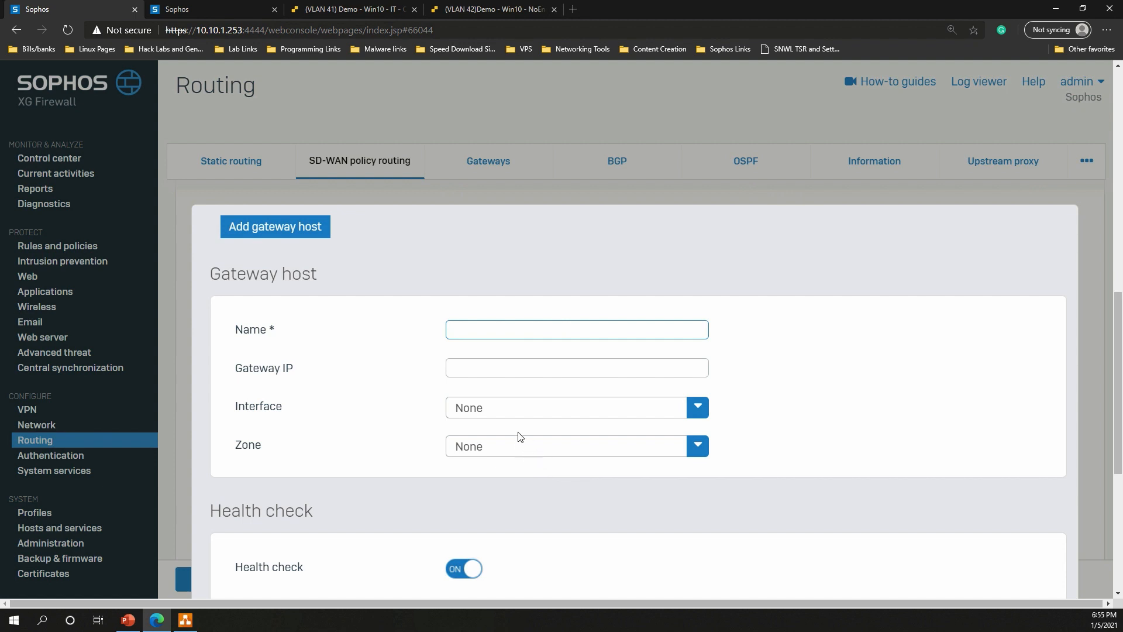
pyautogui.scroll(-3, 515, 351)
pyautogui.click(505, 246)
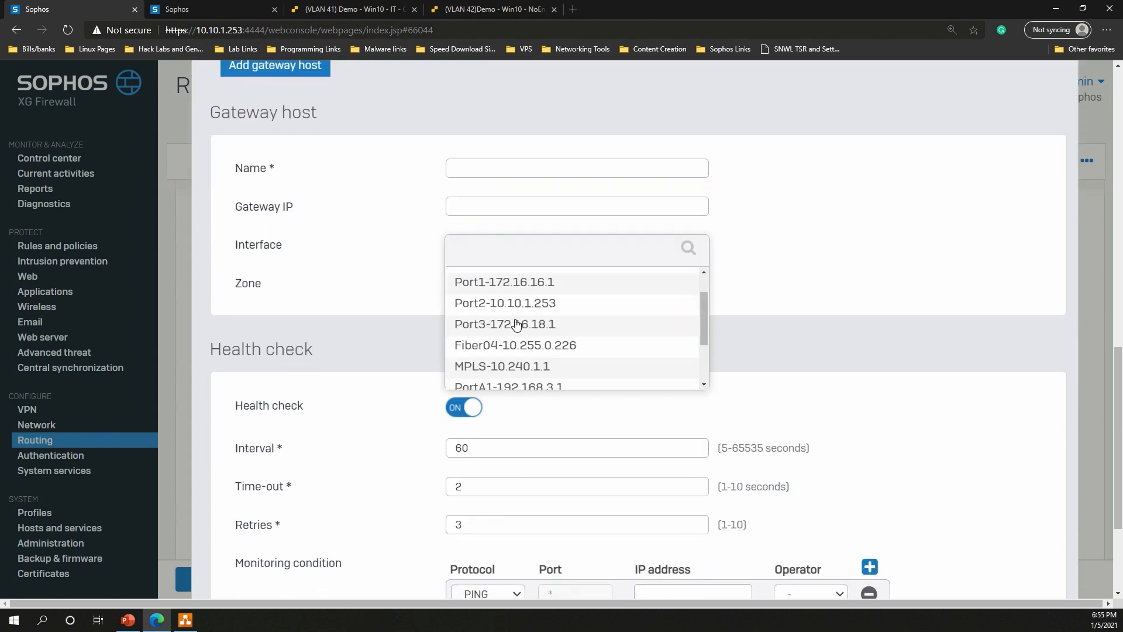
pyautogui.scroll(-3, 516, 326)
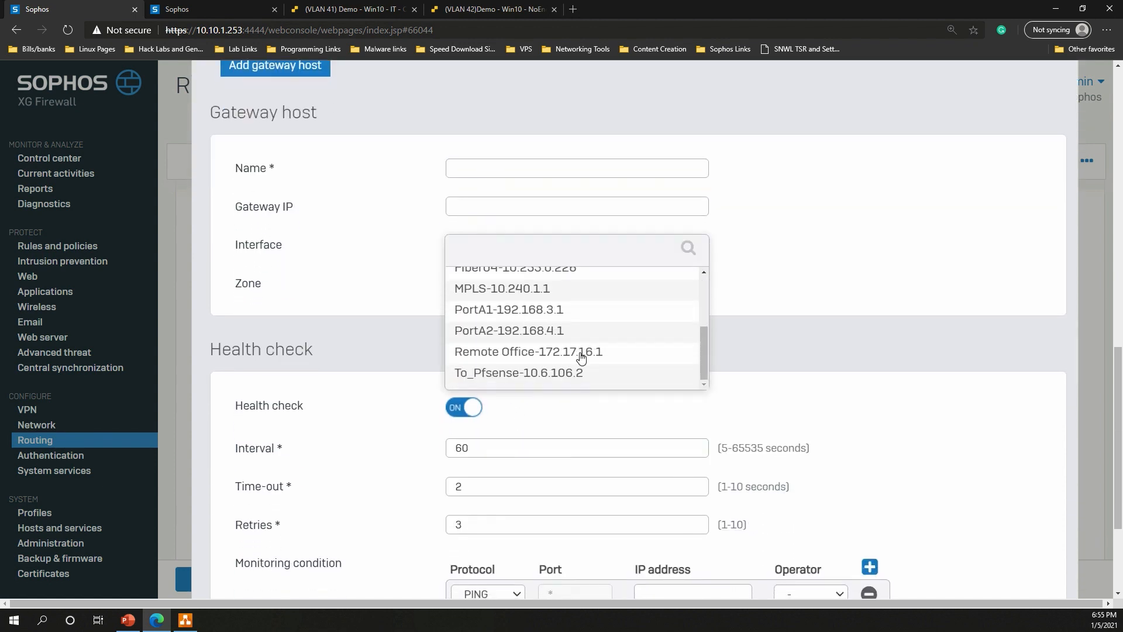
pyautogui.click(581, 354)
pyautogui.scroll(6, 570, 368)
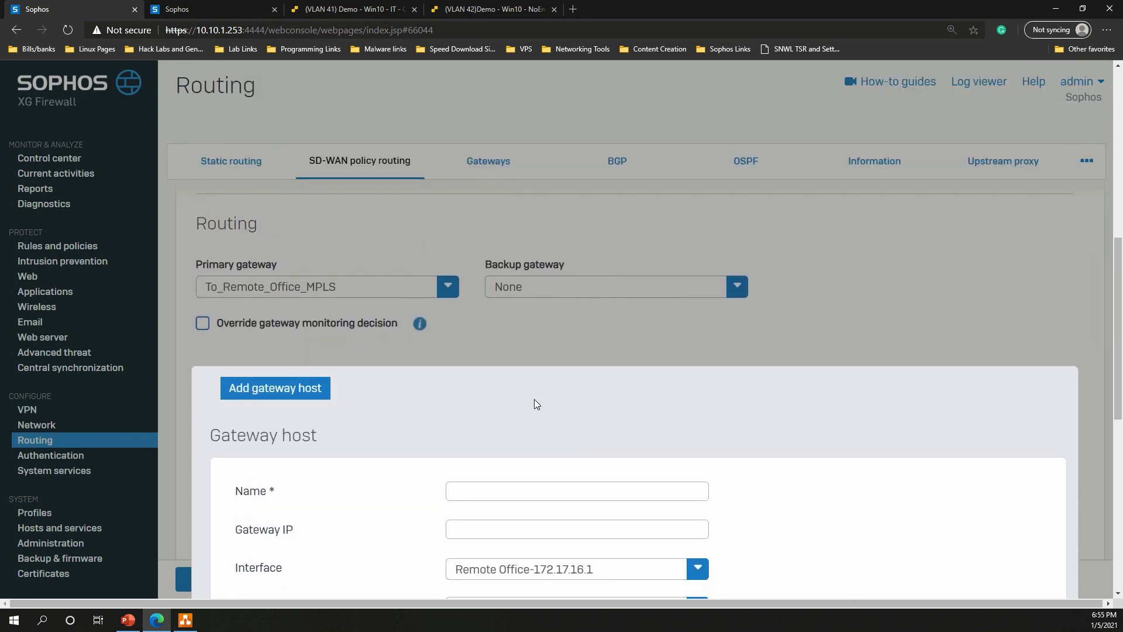
# - Name the new gateway host Remote_Office and set its gateway IP to 172.17.16.2
pyautogui.scroll(-3, 535, 404)
pyautogui.click(484, 257)
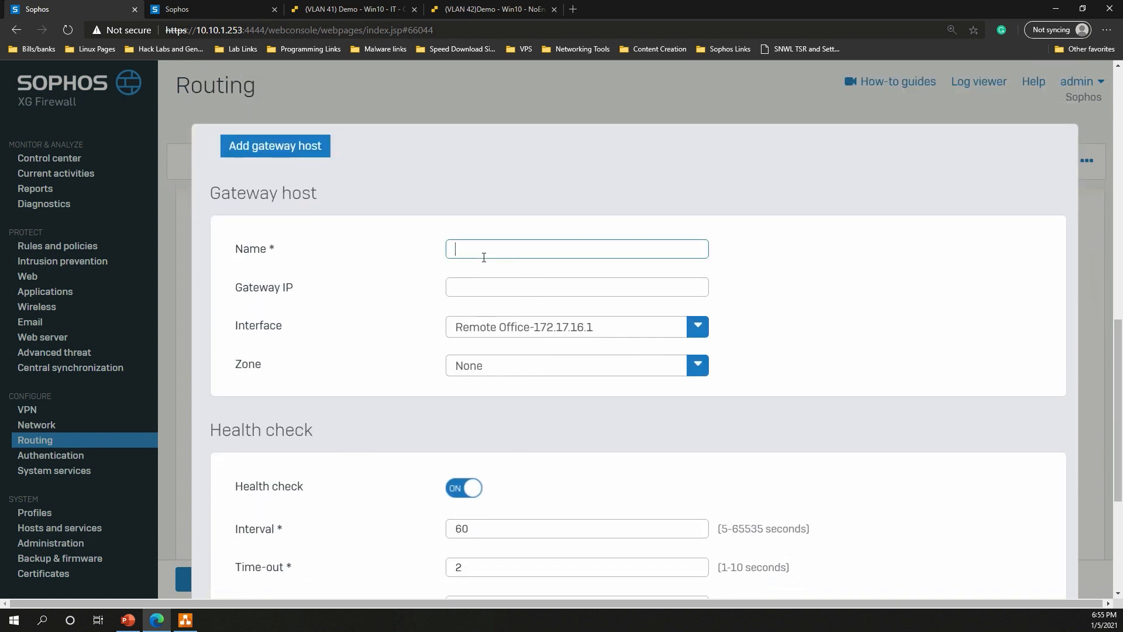
pyautogui.write('Remote_Office')
pyautogui.press('Tab')
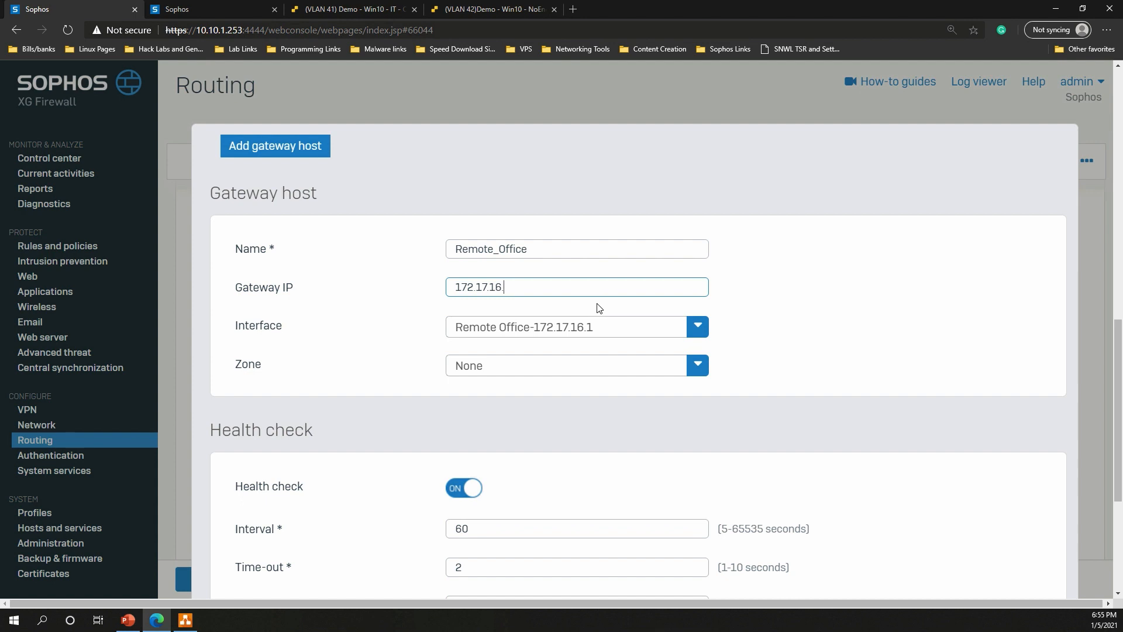
# - Set the gateway's health check interval to 5 seconds with a PING monitoring condition for 172.17.16.2, and save the gateway host
pyautogui.scroll(-3, 608, 317)
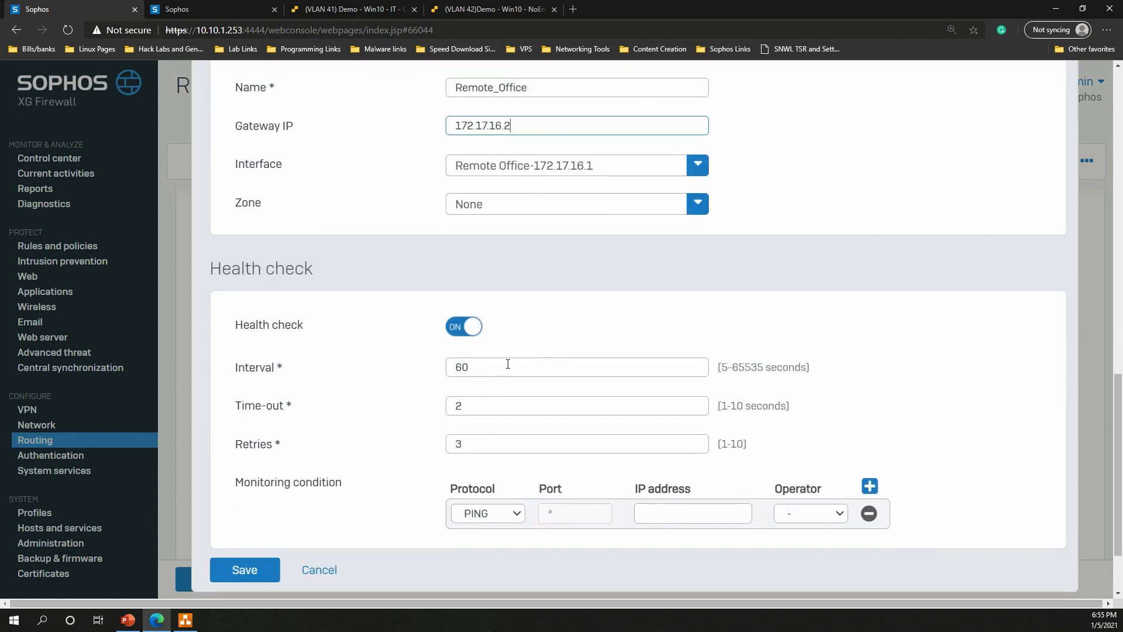
pyautogui.moveTo(509, 365); pyautogui.dragTo(385, 359)
pyautogui.write('5')
pyautogui.click(365, 373)
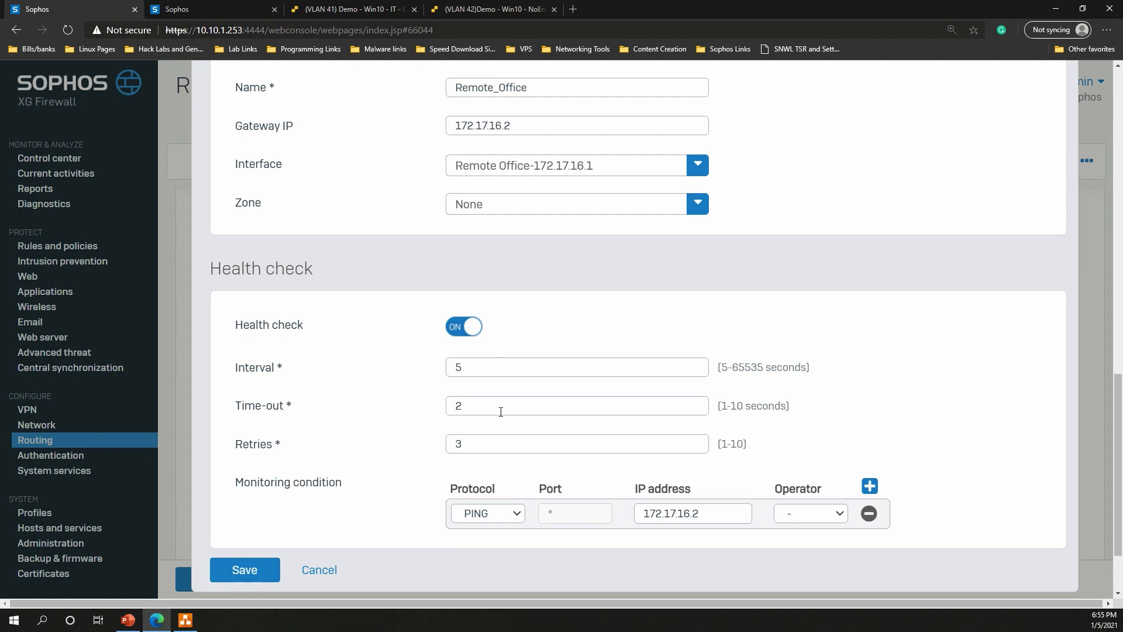
pyautogui.scroll(-2, 529, 402)
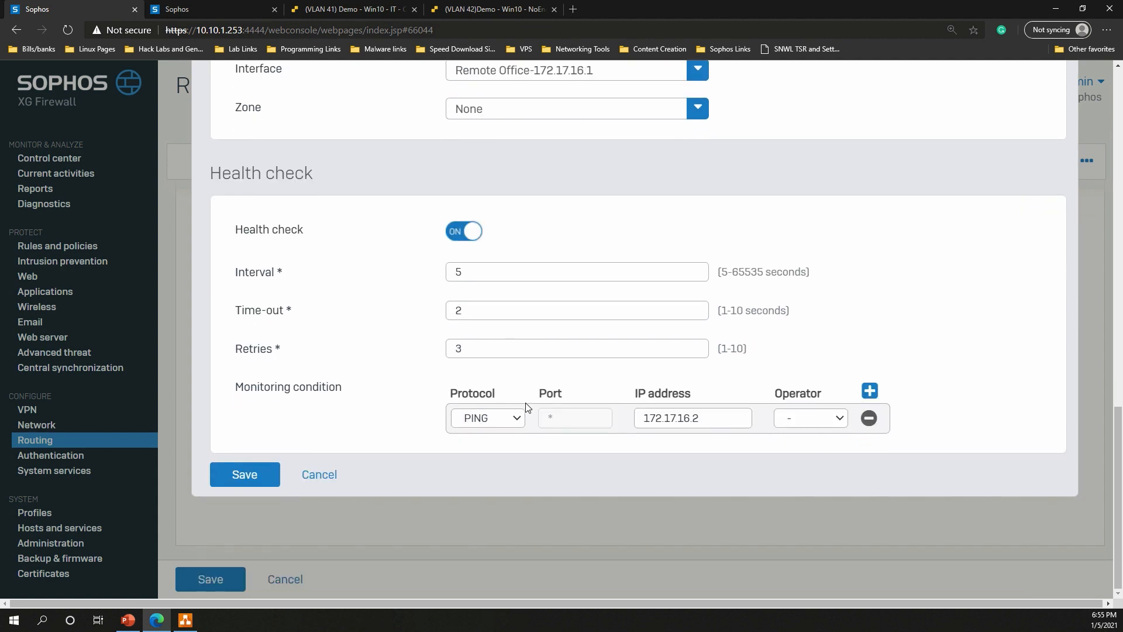
pyautogui.click(276, 481)
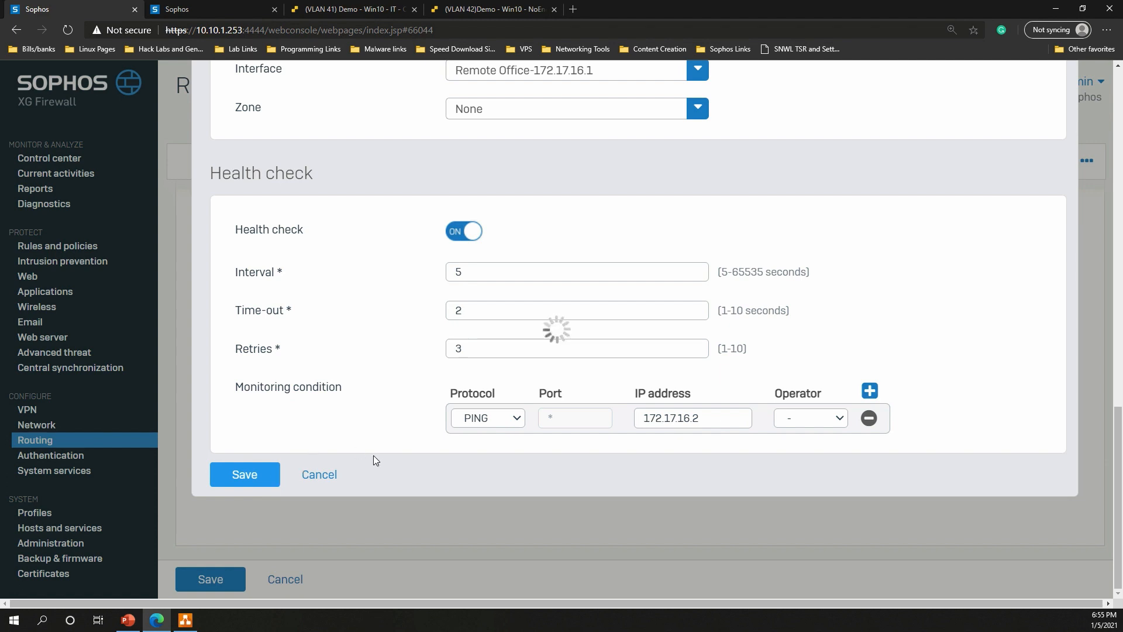
pyautogui.scroll(1, 399, 265)
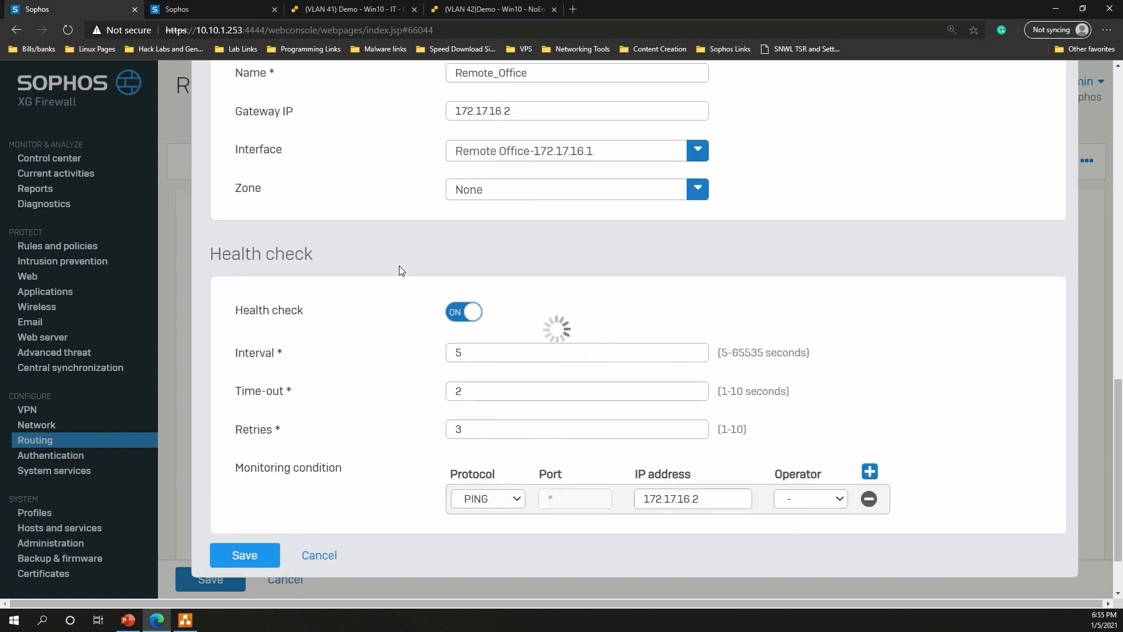
pyautogui.scroll(1, 399, 266)
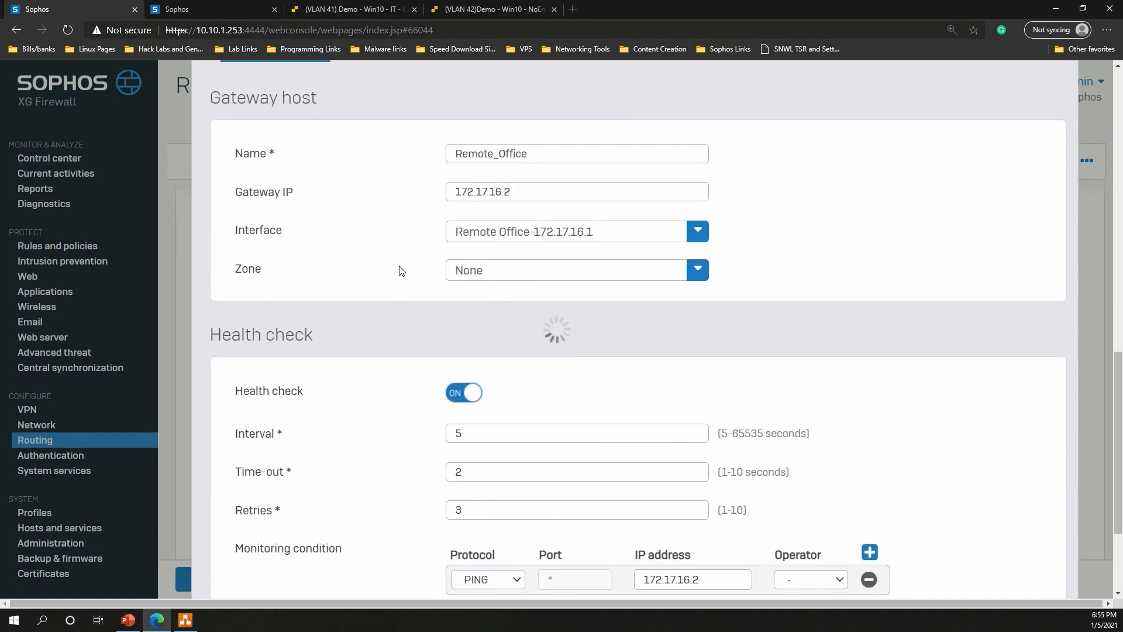
# - Switch to the remote office firewall and open the xfrm1 tunnel interface's settings for editing
pyautogui.click(206, 3)
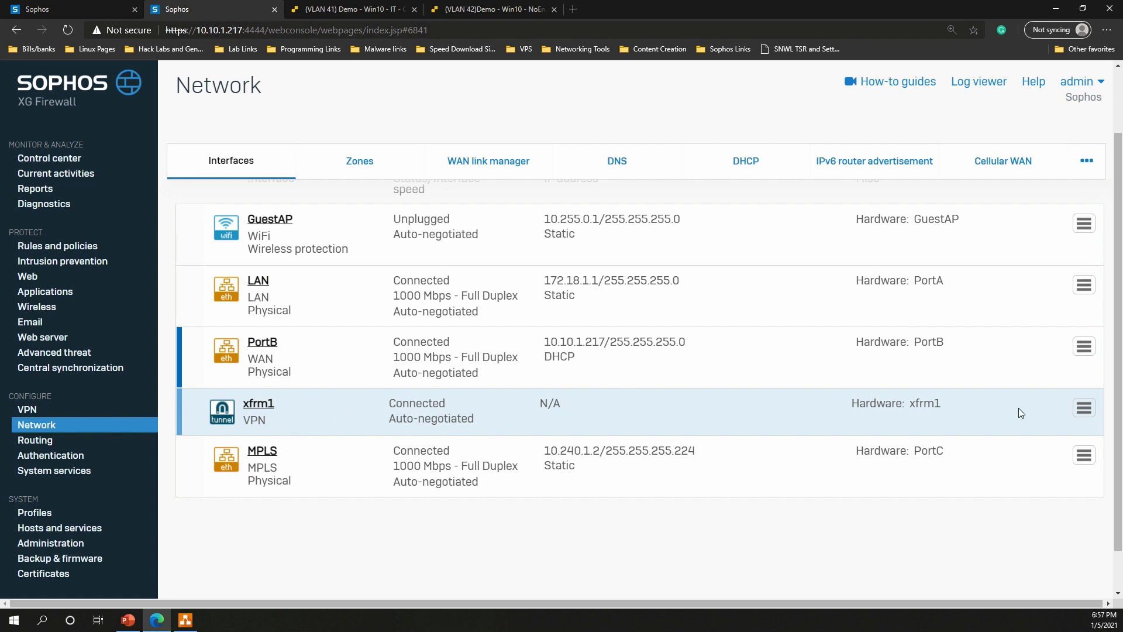
pyautogui.moveTo(1083, 408)
pyautogui.click(1001, 455)
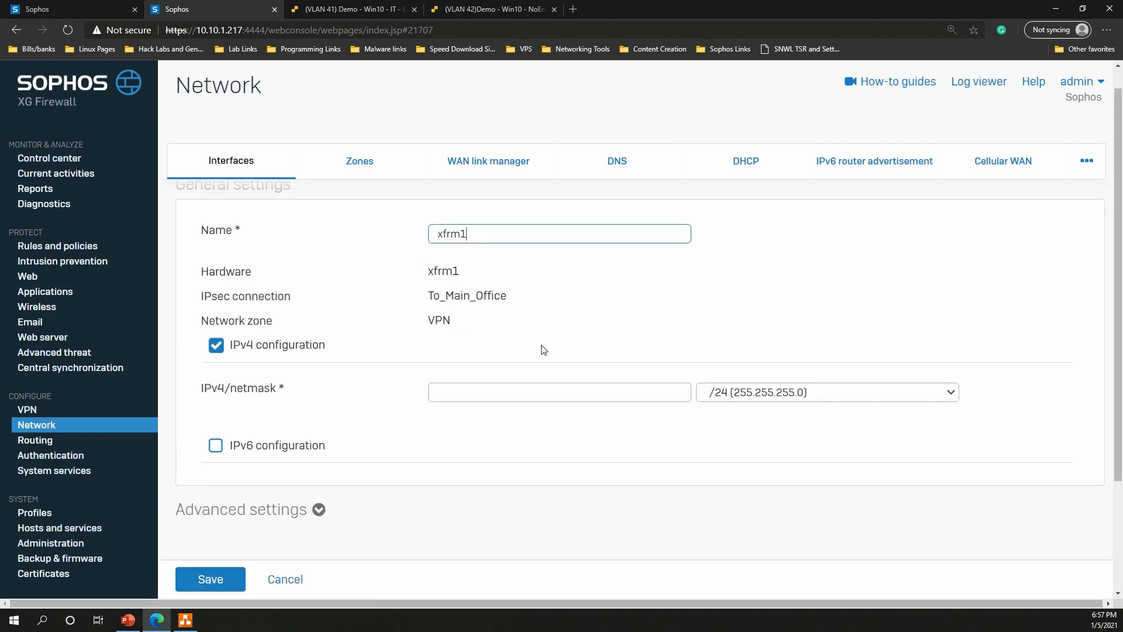
pyautogui.scroll(-1, 541, 347)
pyautogui.scroll(2, 497, 307)
# - Rename the xfrm1 interface To_Main_Office, copying the name of its IPsec connection
pyautogui.click(473, 323)
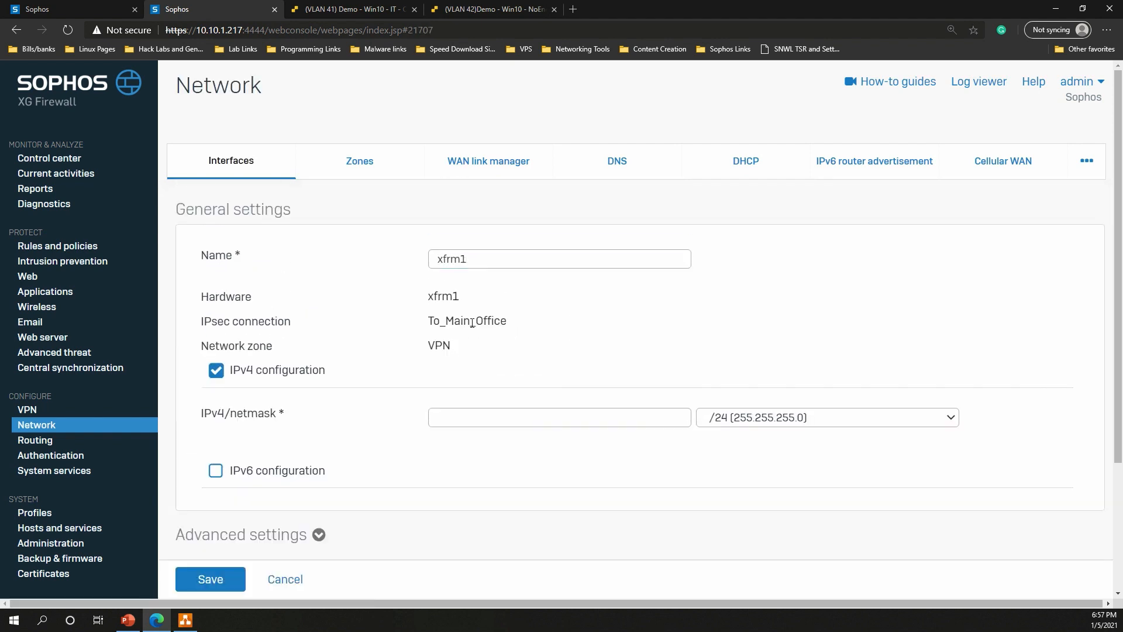
pyautogui.doubleClick(473, 323)
pyautogui.hotkey('ctrl', 'c')
pyautogui.doubleClick(478, 256)
pyautogui.hotkey('ctrl', 'v')
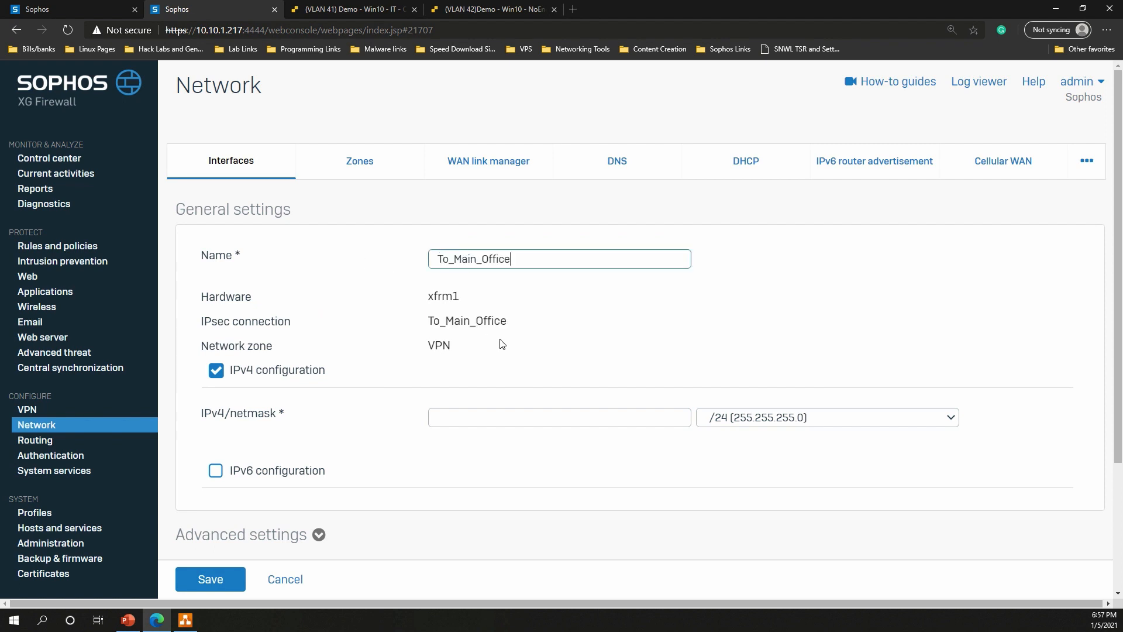
pyautogui.click(513, 350)
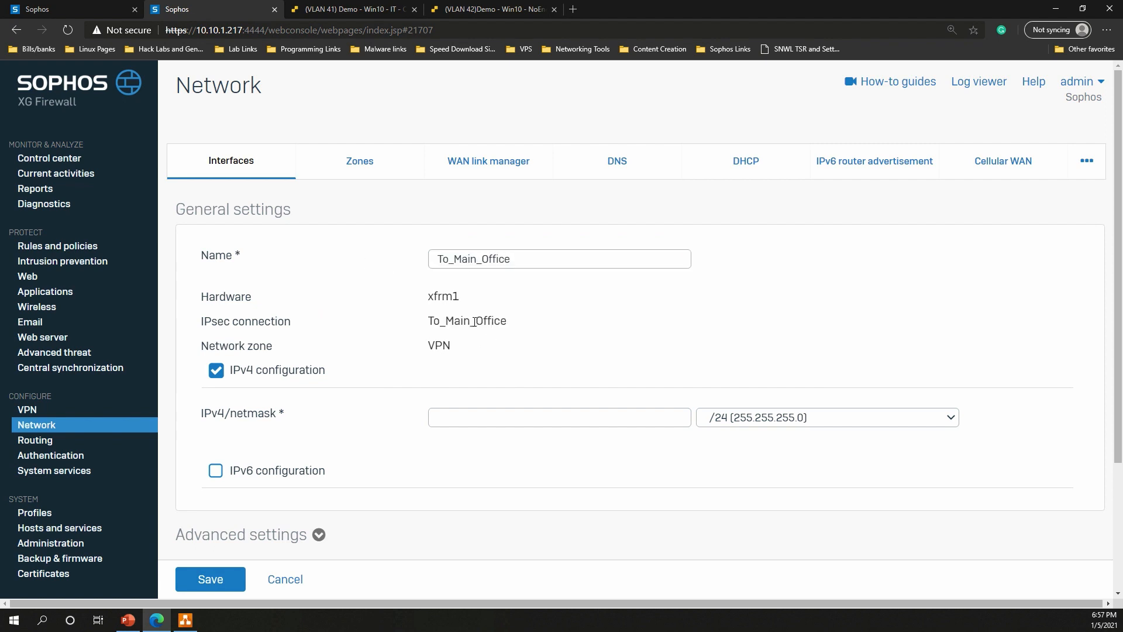
pyautogui.click(439, 266)
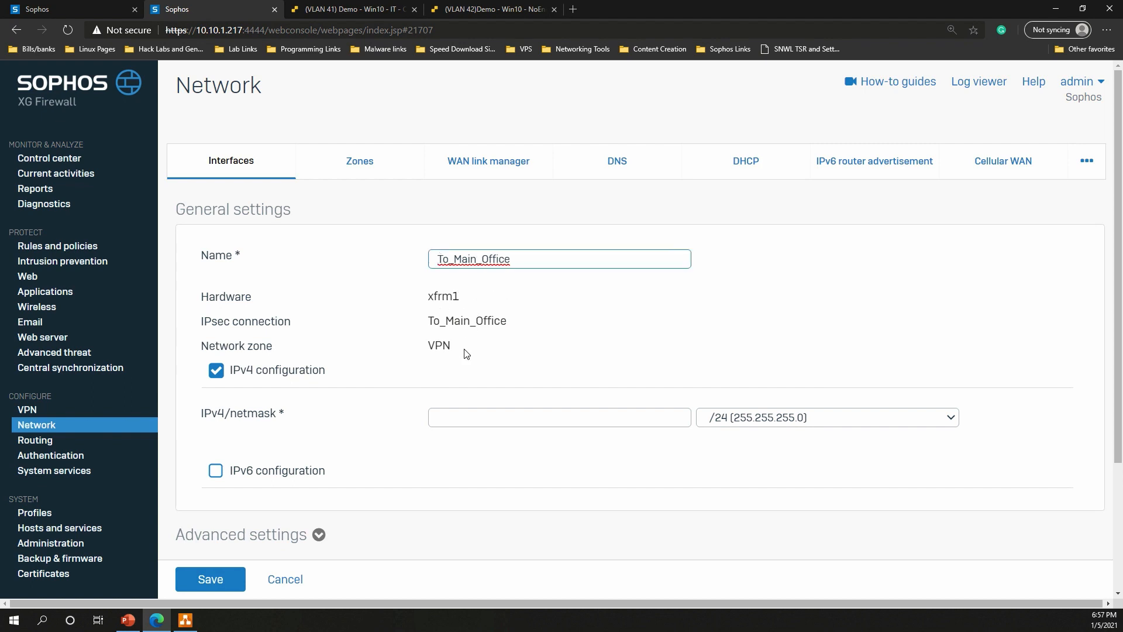
# - Look up the remote office XFRM address in the network diagram and enter 10.7.7.2 as the interface's IPv4 address
pyautogui.scroll(-2, 509, 386)
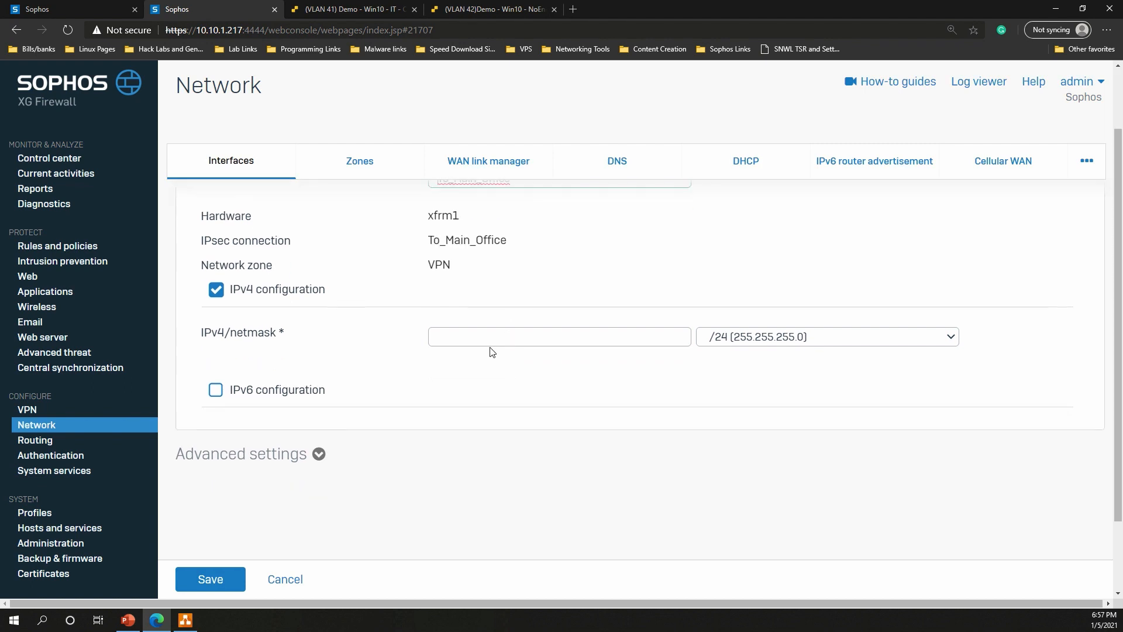
pyautogui.click(495, 337)
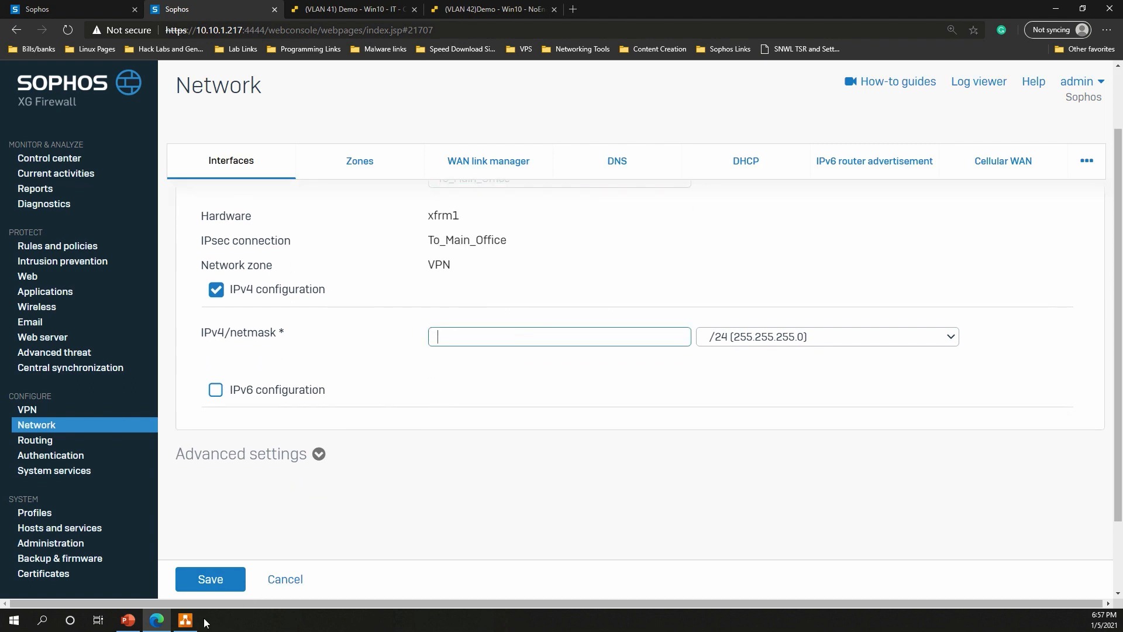
pyautogui.scroll(2, 348, 535)
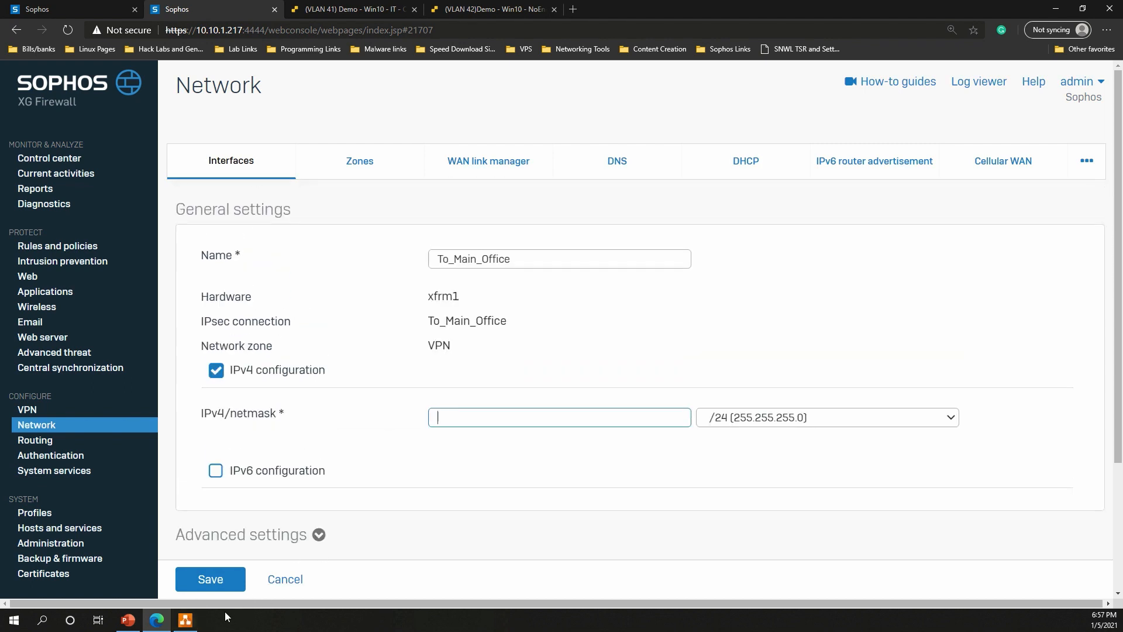
pyautogui.moveTo(191, 624)
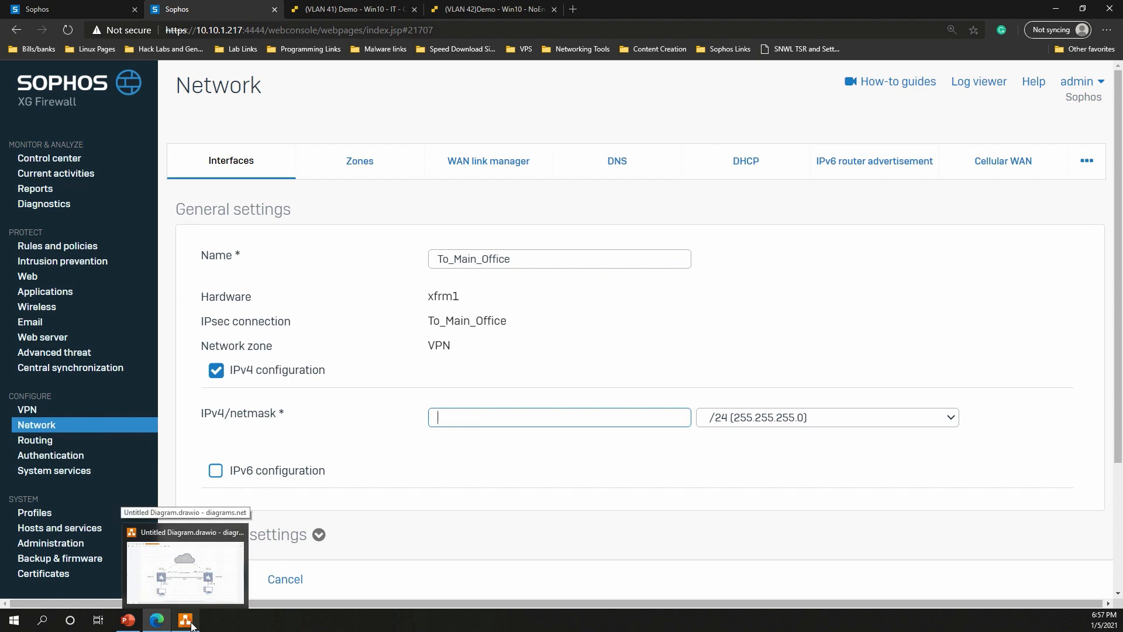
pyautogui.click(185, 571)
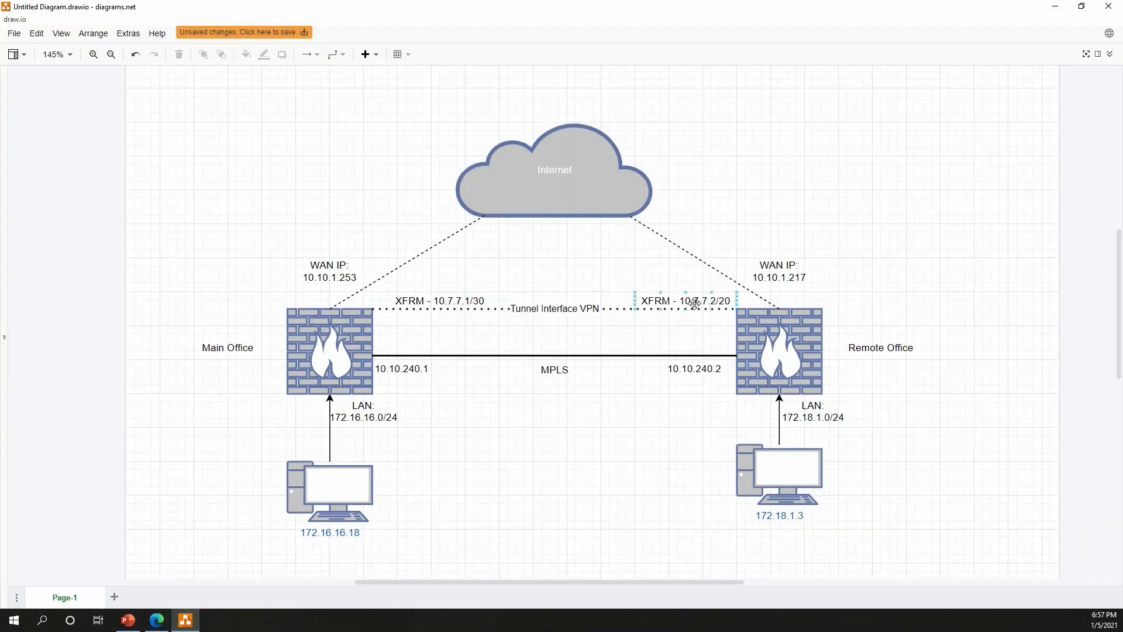
pyautogui.click(1056, 6)
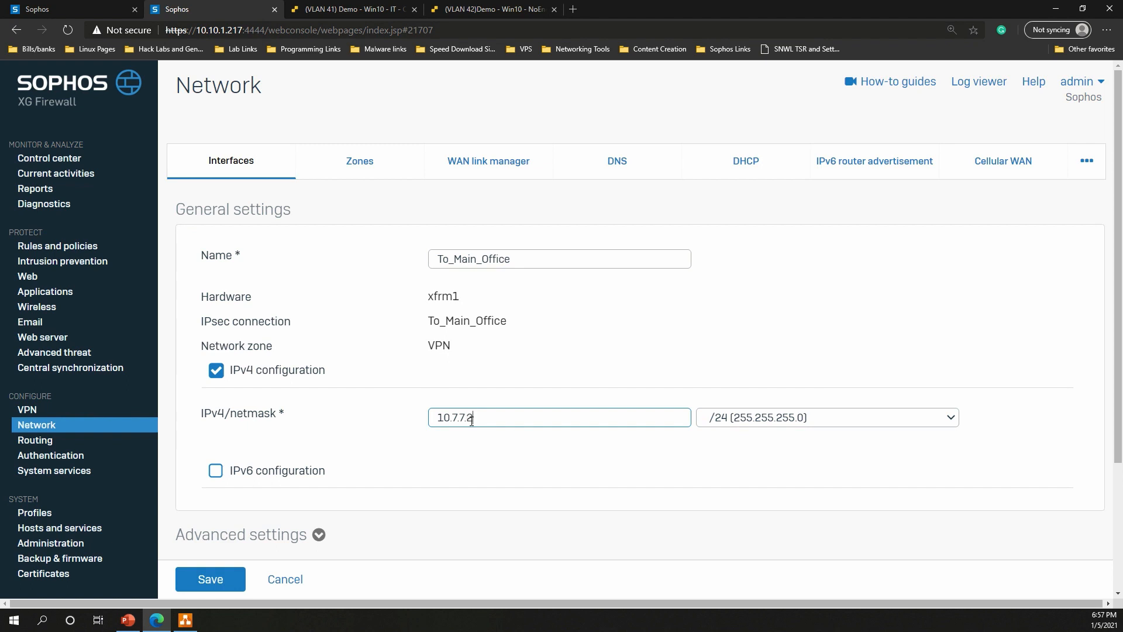
# - Set the tunnel interface's netmask to /30 (255.255.255.252) and save the interface, confirming the update
pyautogui.click(750, 412)
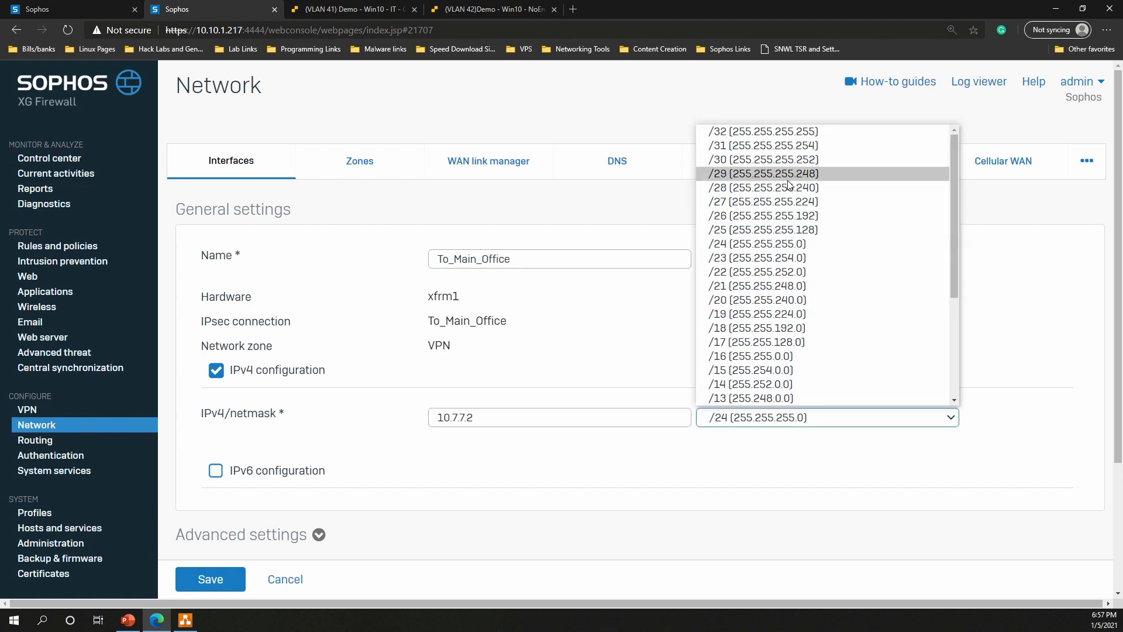
pyautogui.click(771, 164)
pyautogui.scroll(-3, 557, 375)
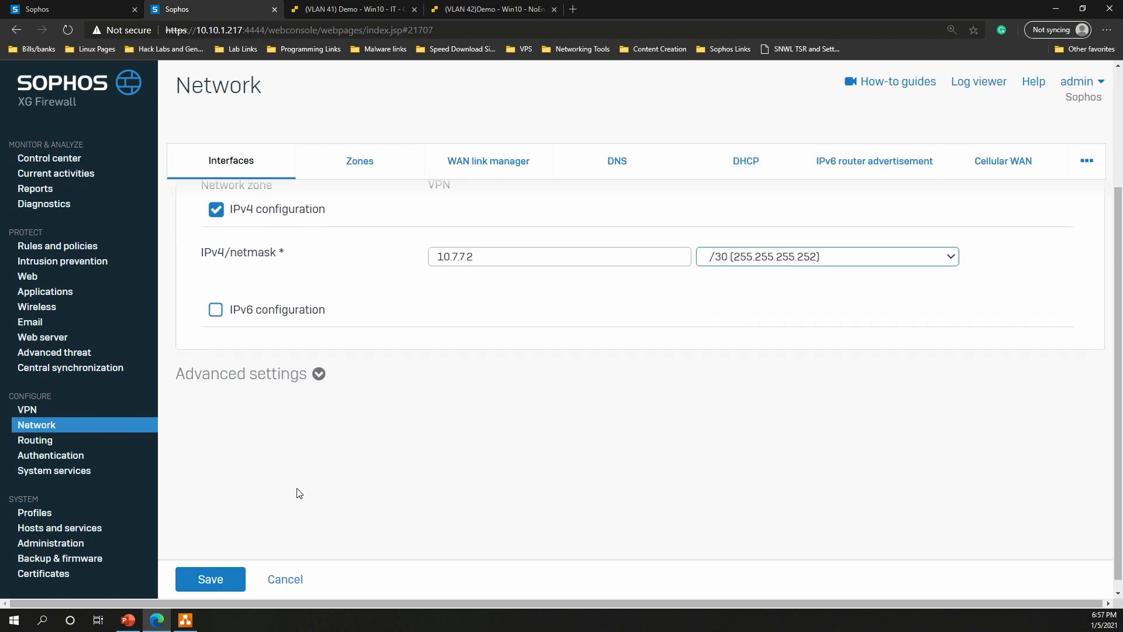
pyautogui.click(224, 581)
pyautogui.click(511, 375)
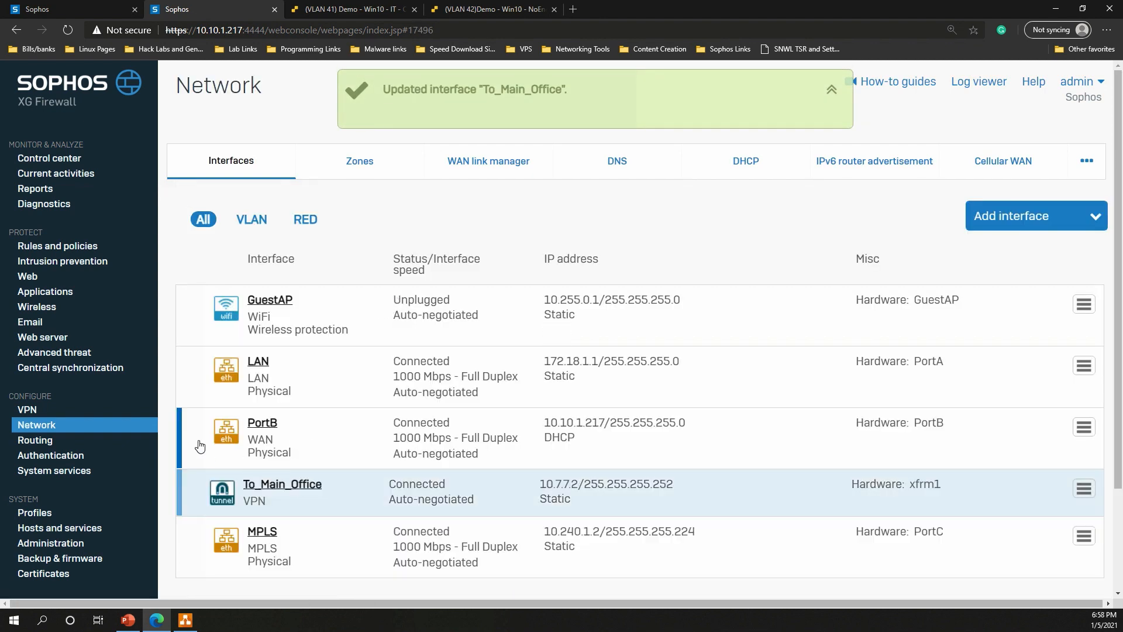
# - Start a new IPv4 SD-WAN policy route named To_Office_LAN with LAN-172.18.1.1 as its incoming interface
pyautogui.click(58, 443)
pyautogui.click(375, 162)
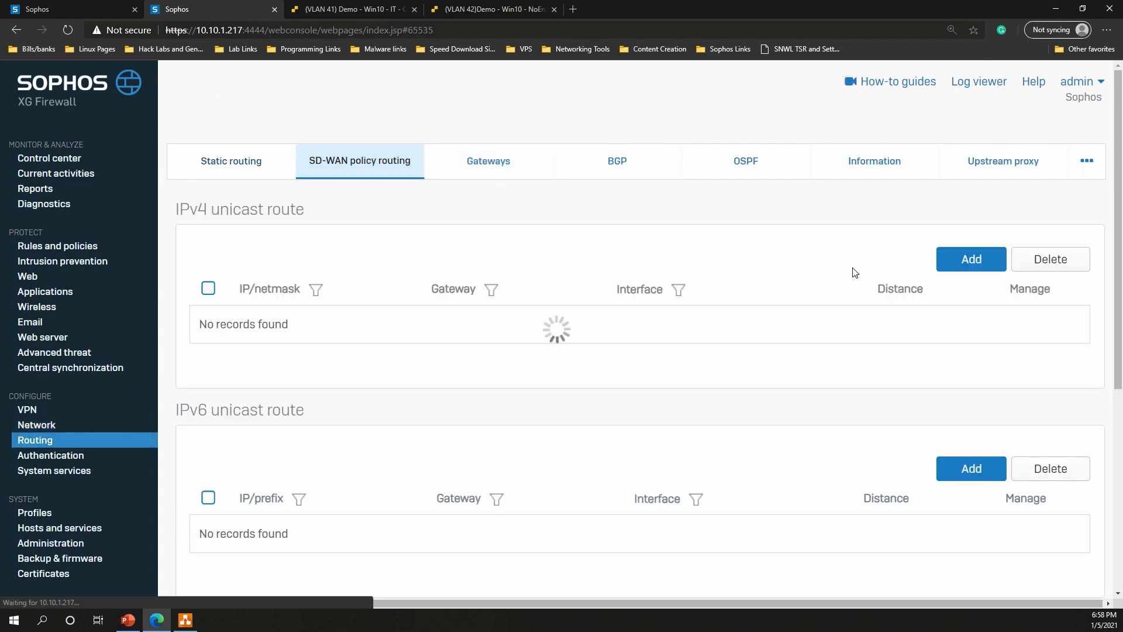
pyautogui.click(968, 259)
pyautogui.write('To_Offi')
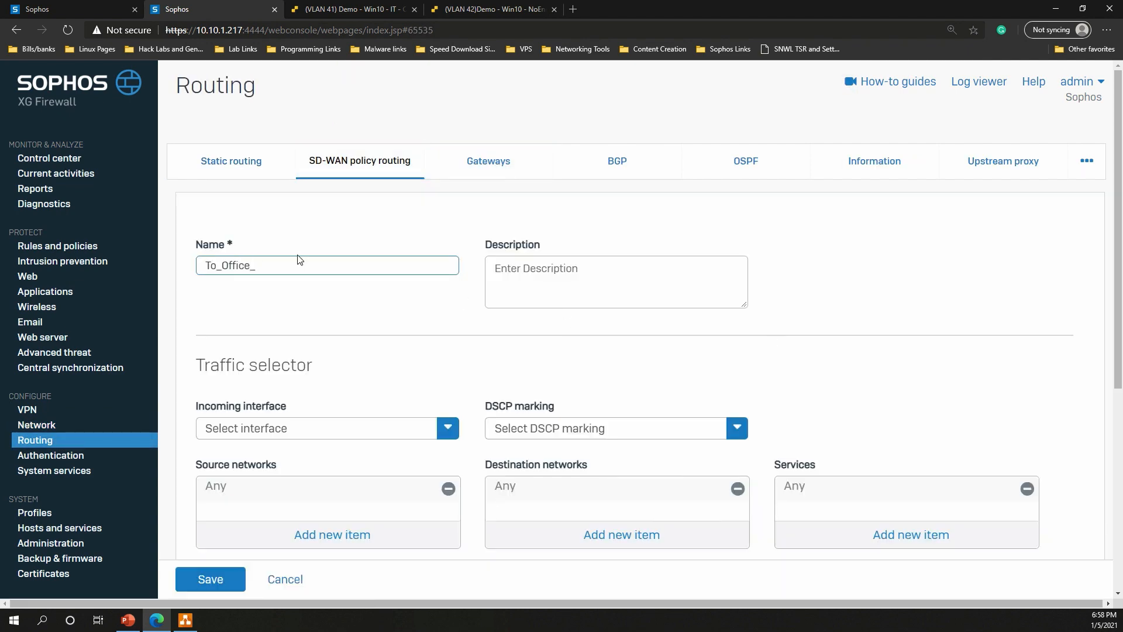
pyautogui.write('ce_LAN')
pyautogui.scroll(-2, 346, 328)
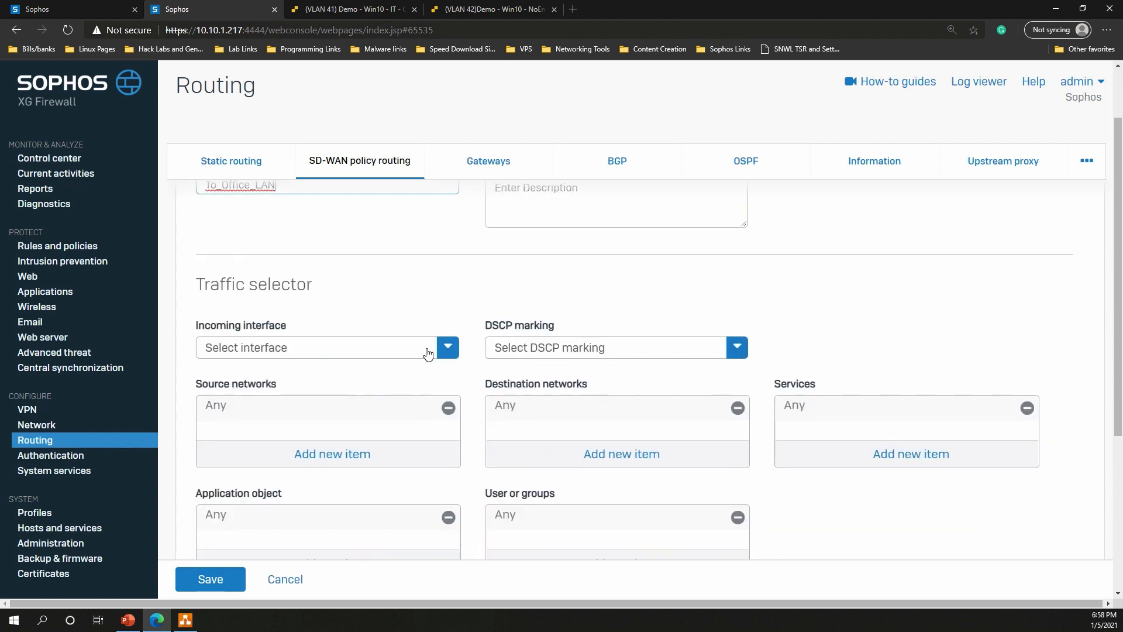
pyautogui.click(428, 353)
pyautogui.click(284, 416)
pyautogui.scroll(-2, 329, 367)
# - Set the policy route's source network to LAN and its destination network to XG_main
pyautogui.click(328, 348)
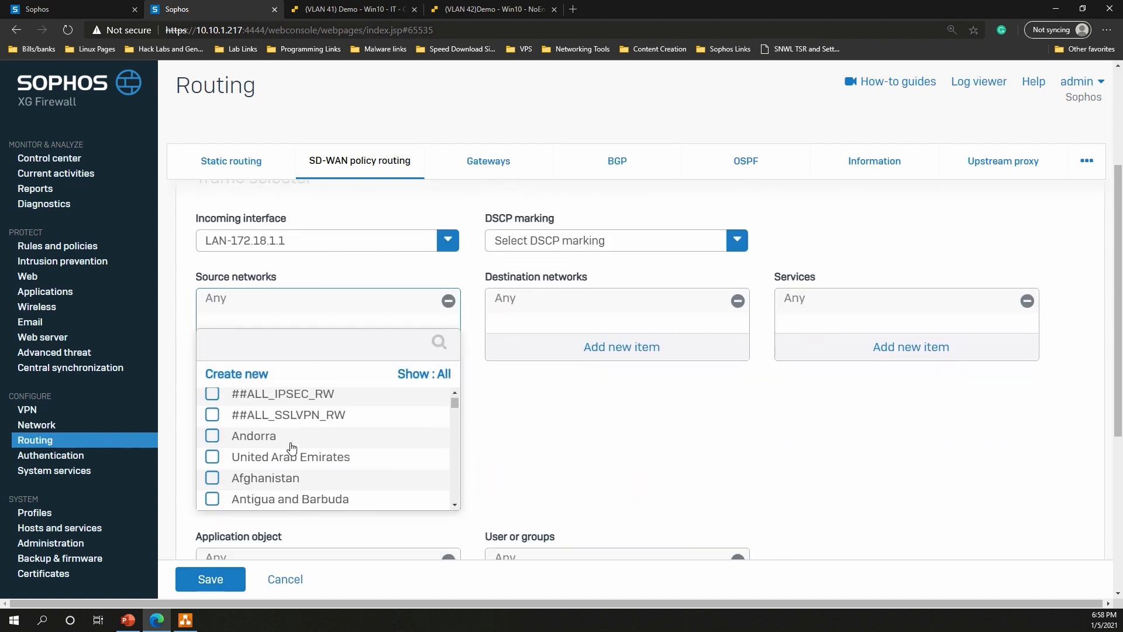
pyautogui.scroll(-15, 292, 447)
pyautogui.click(203, 476)
pyautogui.click(328, 525)
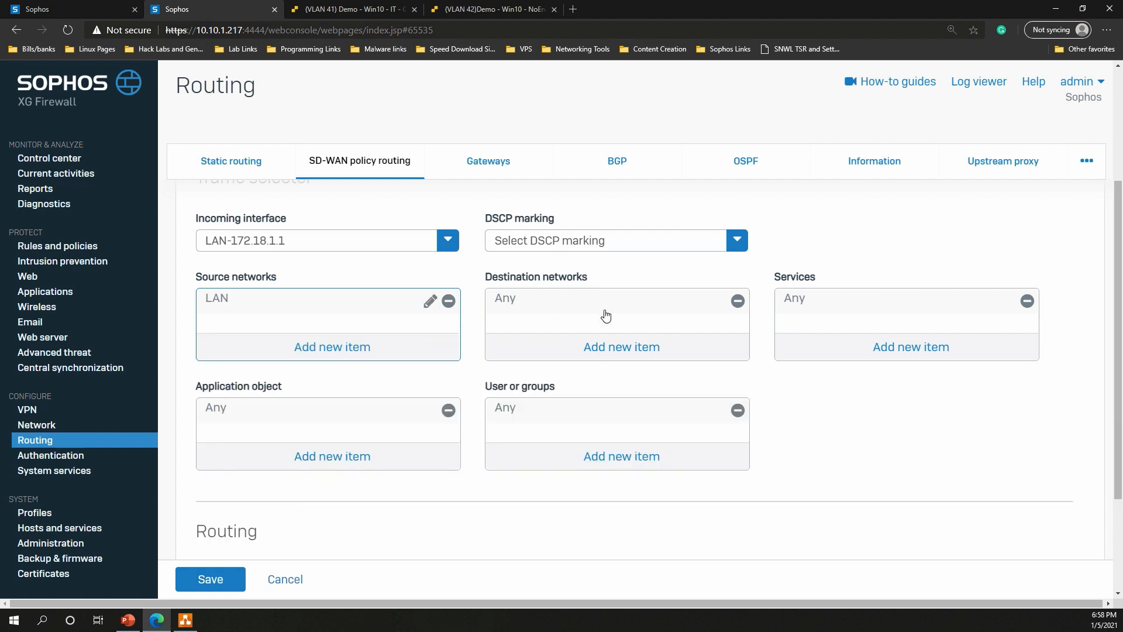
pyautogui.click(620, 346)
pyautogui.click(501, 493)
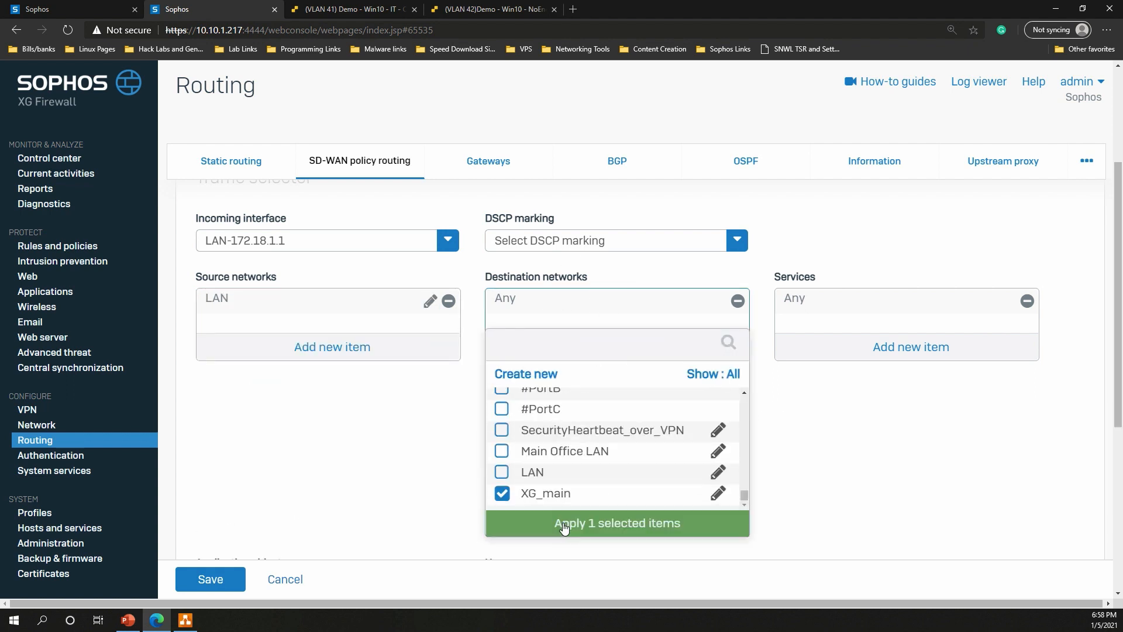
# - Choose MPLS as the policy route's primary gateway
pyautogui.scroll(-5, 457, 433)
pyautogui.click(327, 445)
pyautogui.click(352, 423)
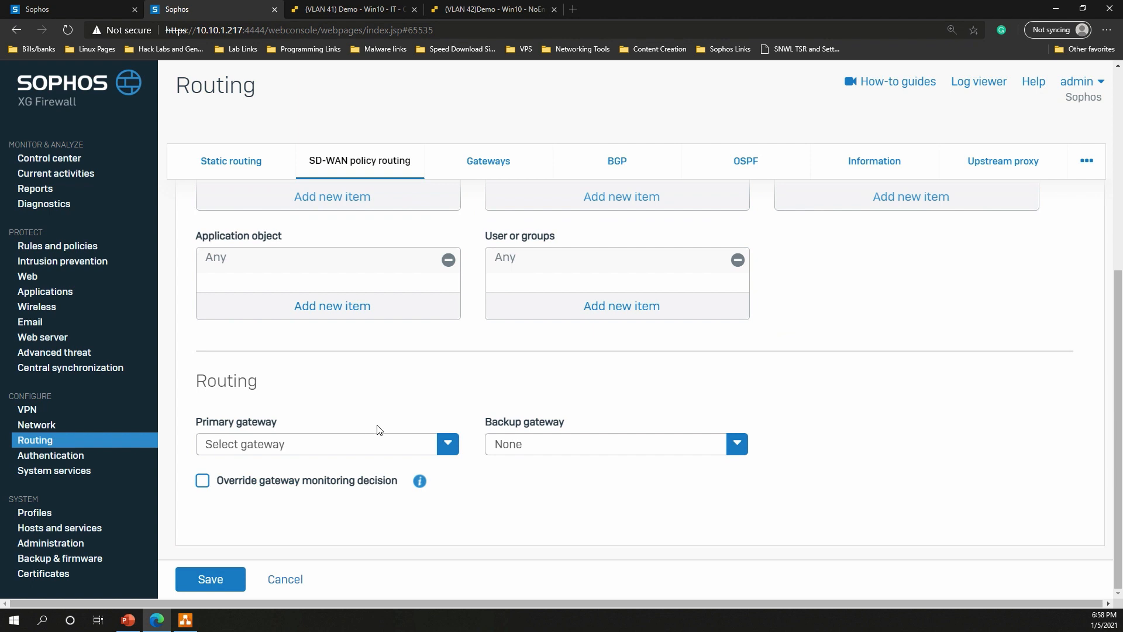
pyautogui.click(355, 446)
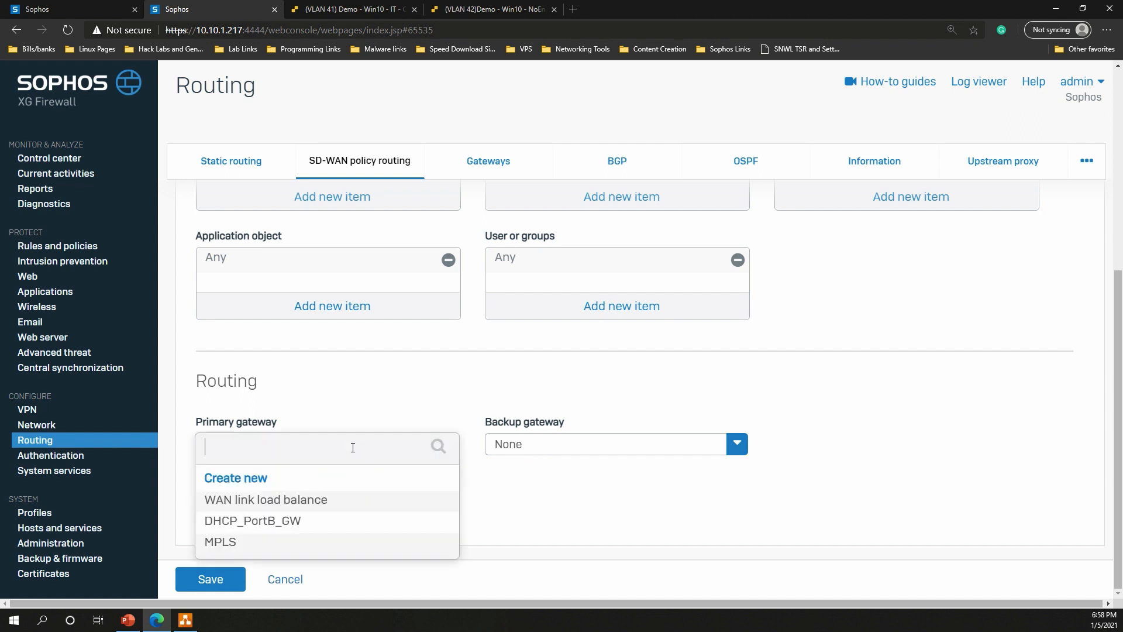
pyautogui.click(235, 544)
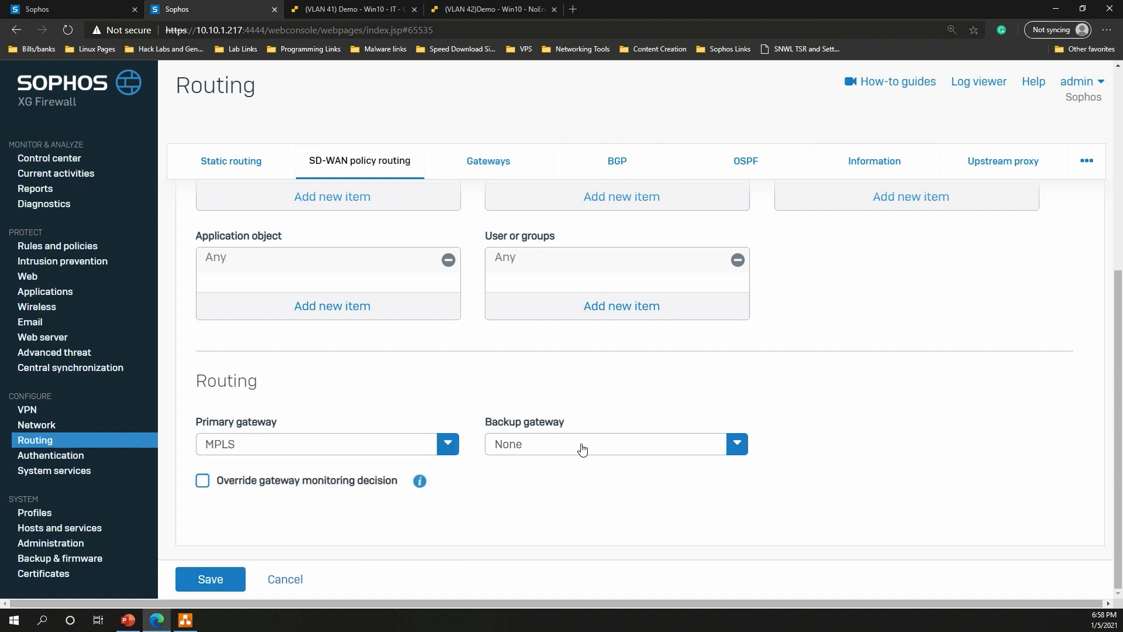
# - Create a new gateway host for the backup gateway, named To_Main_VPN, on the To_Main_Office-10.7.7.2 interface
pyautogui.click(579, 449)
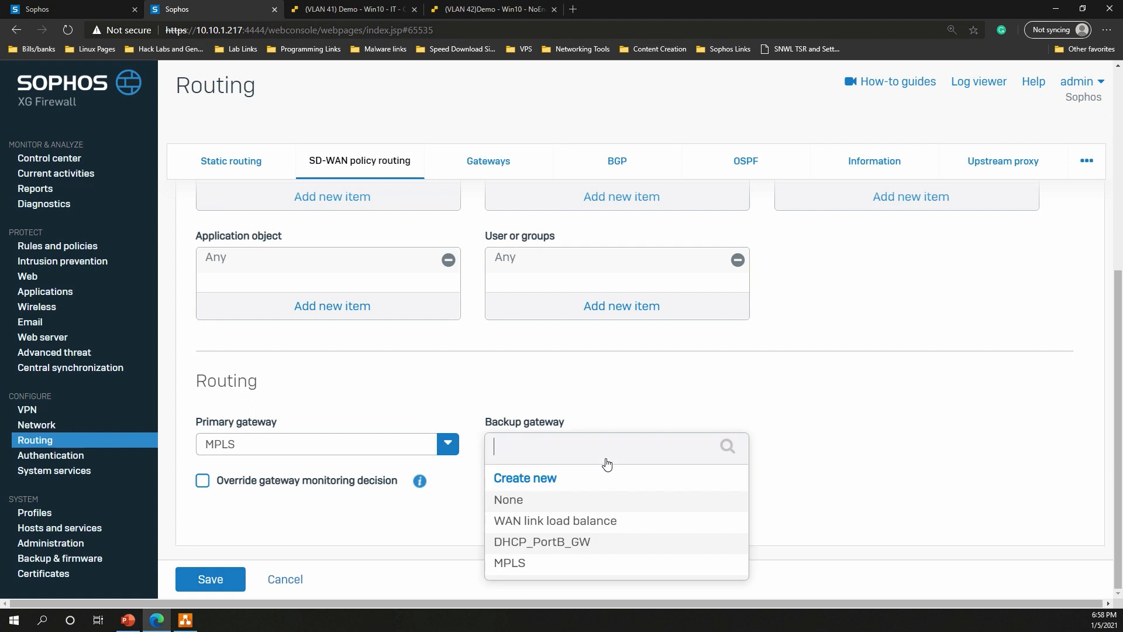
pyautogui.click(546, 482)
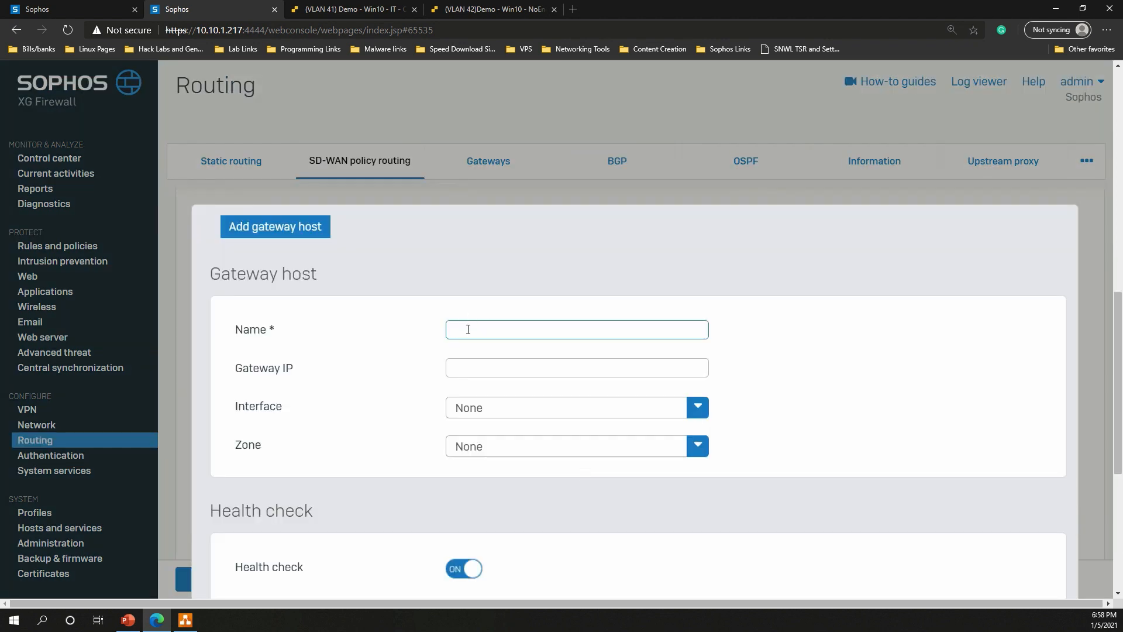
pyautogui.write('To Main_VPN')
pyautogui.click(494, 408)
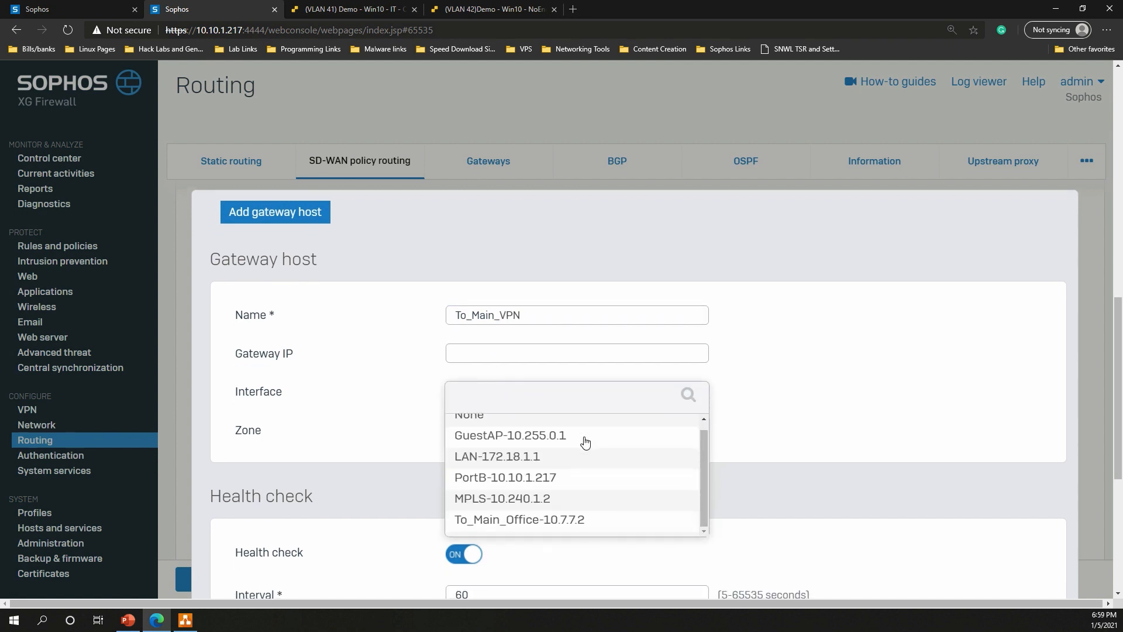
pyautogui.scroll(-4, 567, 471)
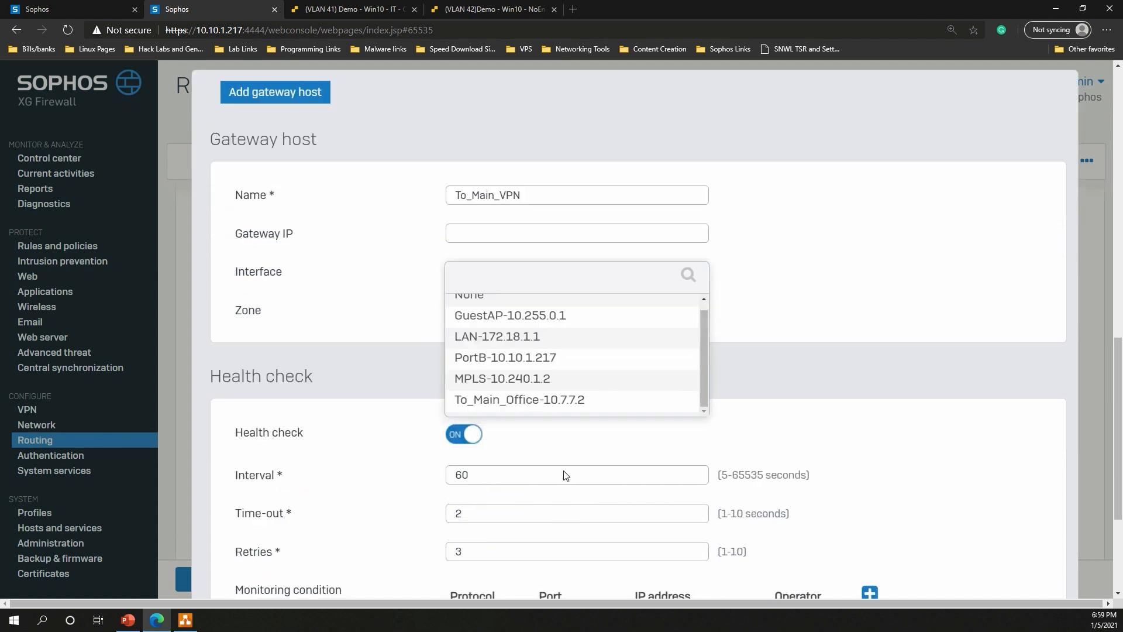
pyautogui.click(570, 279)
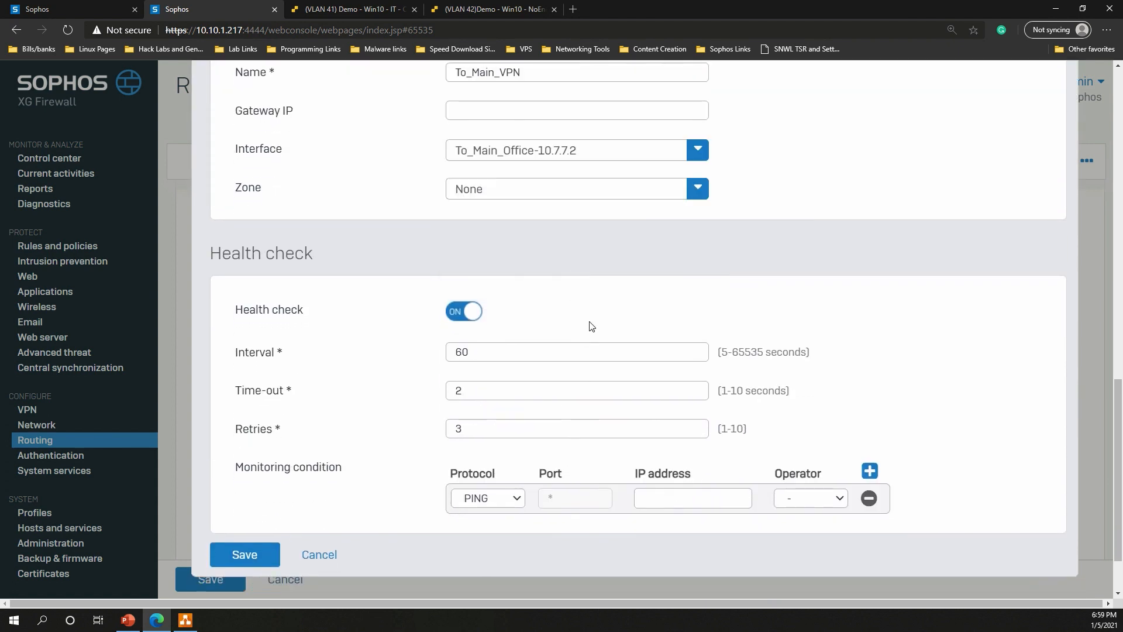
# - Set the gateway IP to 10.7.7.1 and the health check interval to 5 seconds, and save the gateway host
pyautogui.scroll(3, 592, 328)
pyautogui.click(502, 272)
pyautogui.write('1')
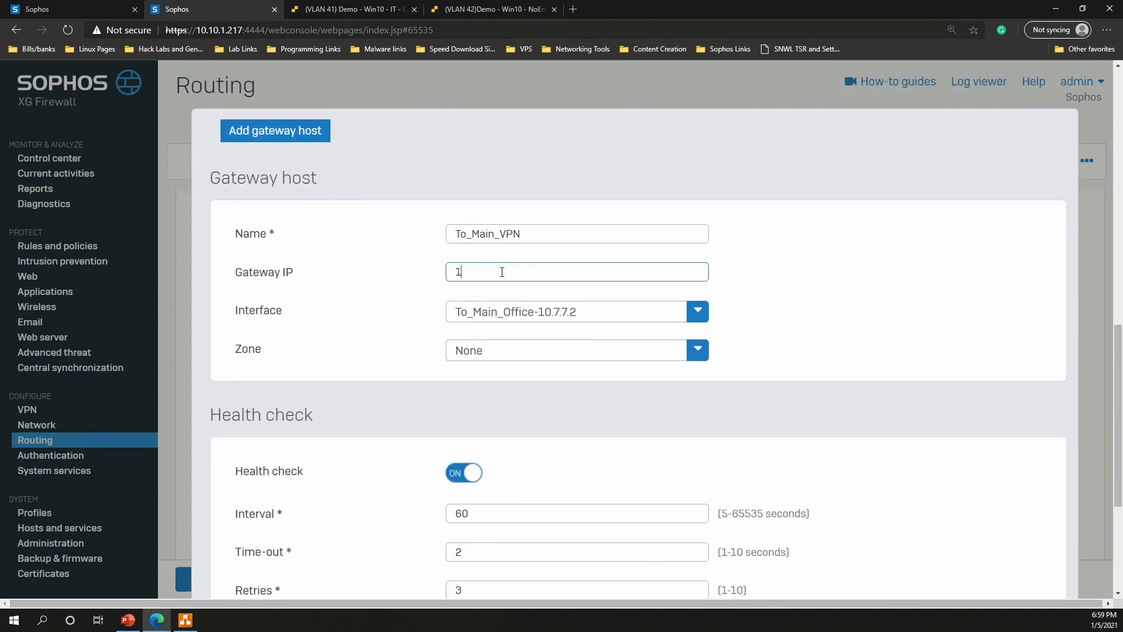
pyautogui.write('0.7.7.1')
pyautogui.doubleClick(498, 514)
pyautogui.write('5')
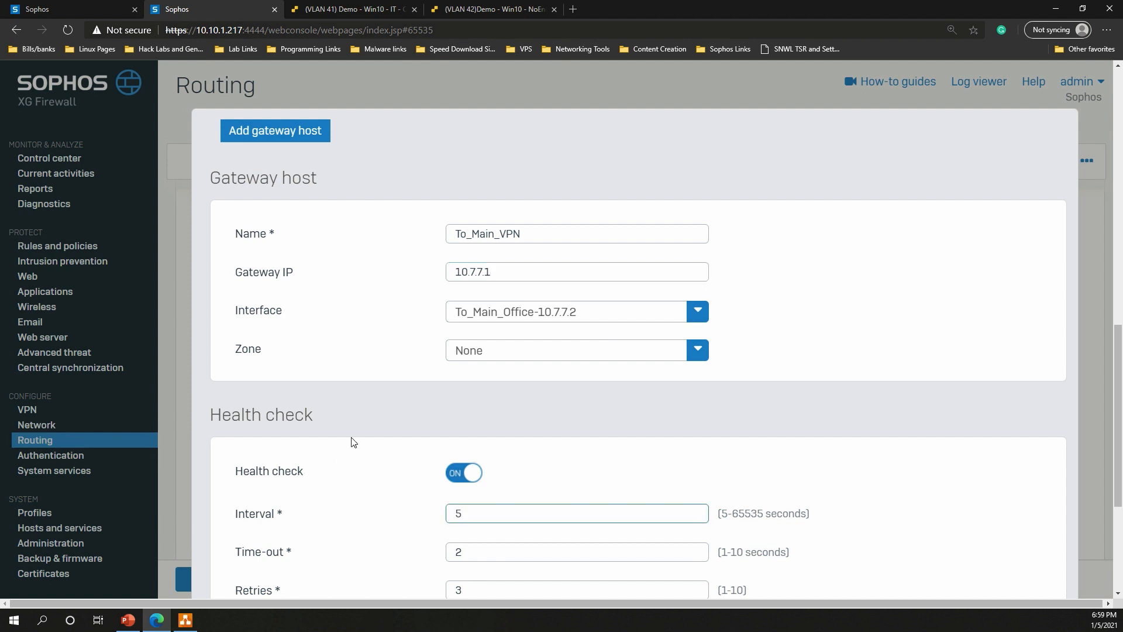
pyautogui.scroll(-4, 351, 410)
pyautogui.click(236, 475)
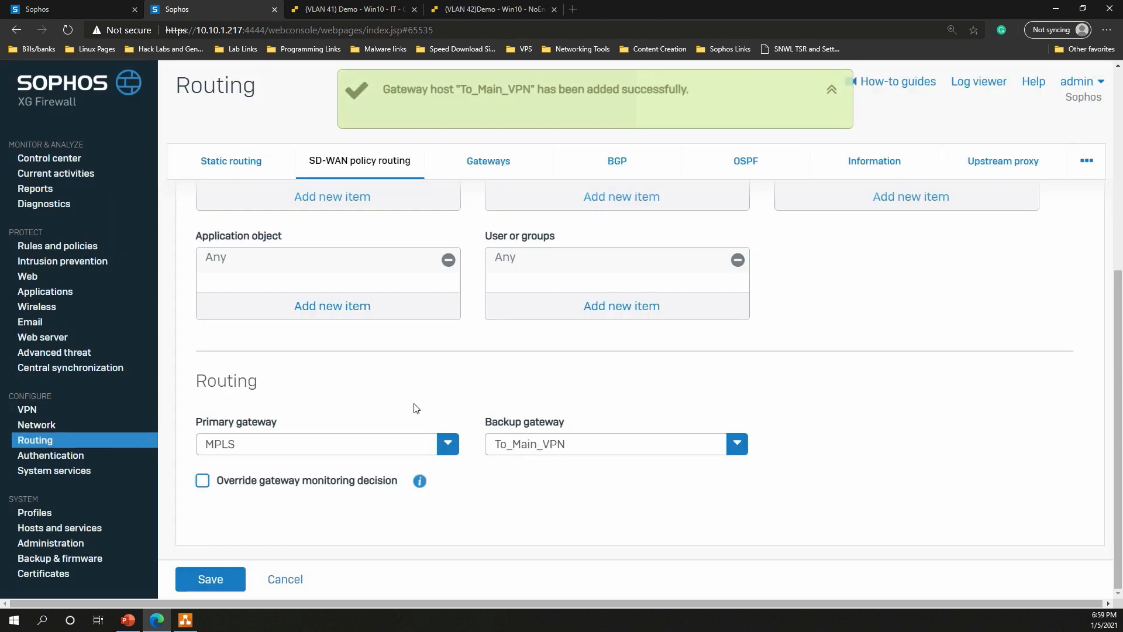
# - Save the To_Office_LAN policy route and check the SD-WAN policy route status on both firewalls
pyautogui.click(227, 580)
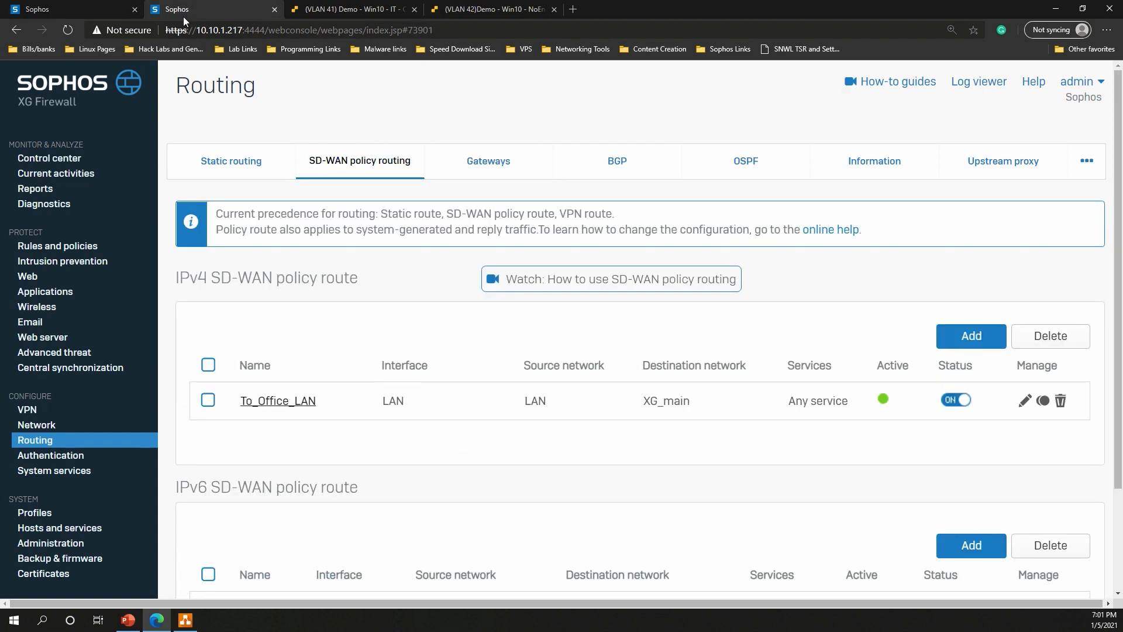
pyautogui.click(388, 158)
pyautogui.moveTo(884, 403)
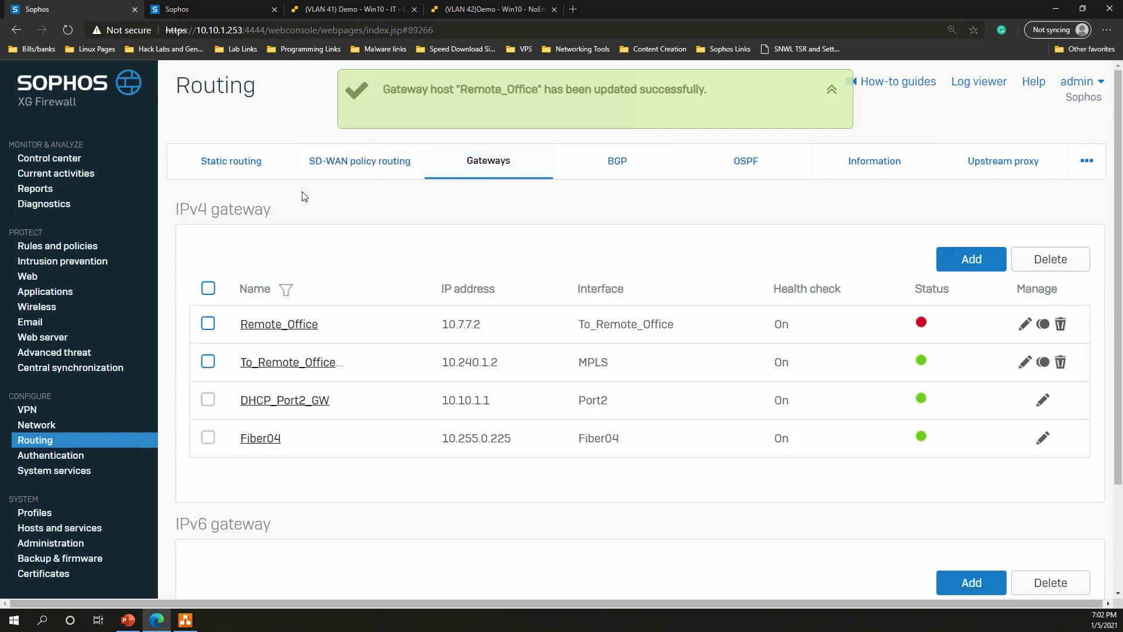
pyautogui.click(349, 164)
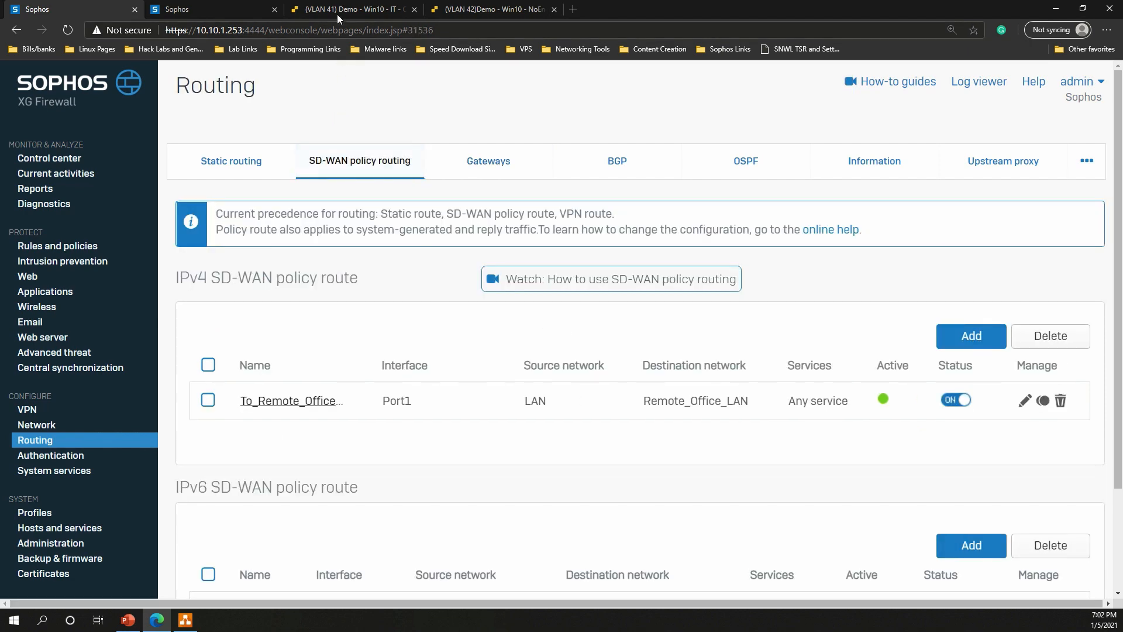
# - Switch to the VLAN 41 Windows 10 machine, show its IP configuration with ipconfig, and ping 172.18.1.3
pyautogui.click(337, 14)
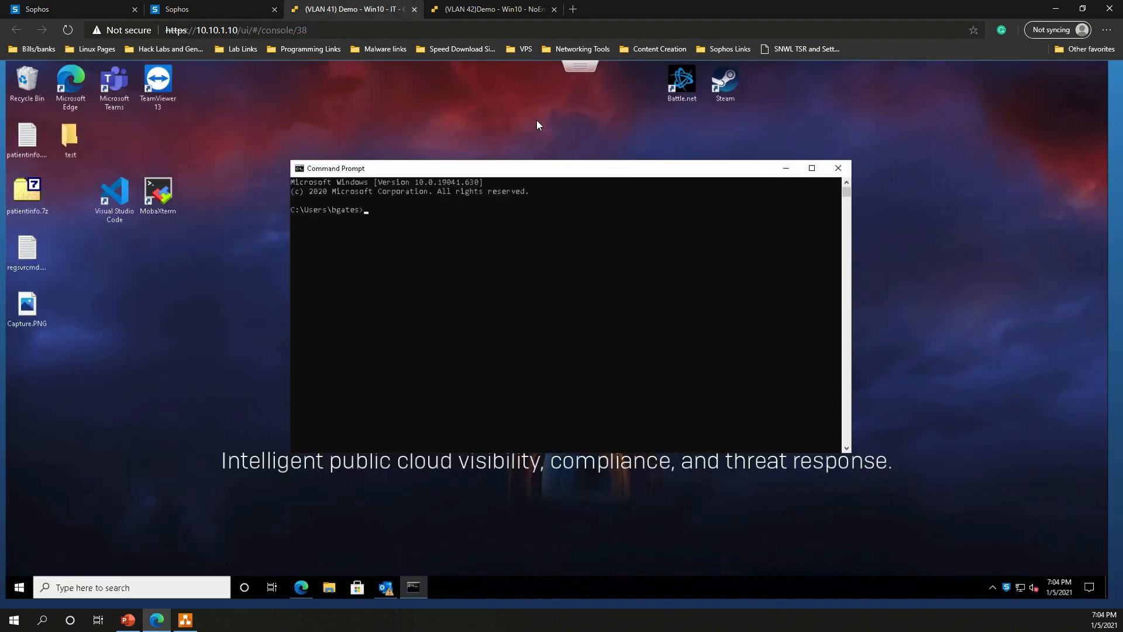
pyautogui.moveTo(533, 175); pyautogui.dragTo(520, 175)
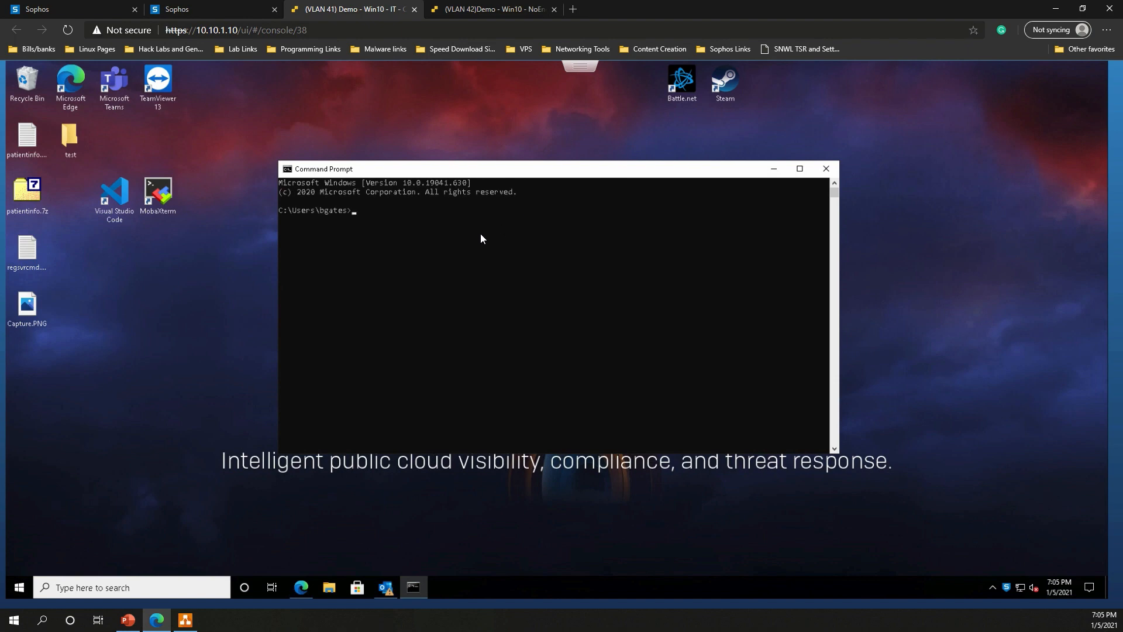
pyautogui.write('ipconfig')
pyautogui.press('Return')
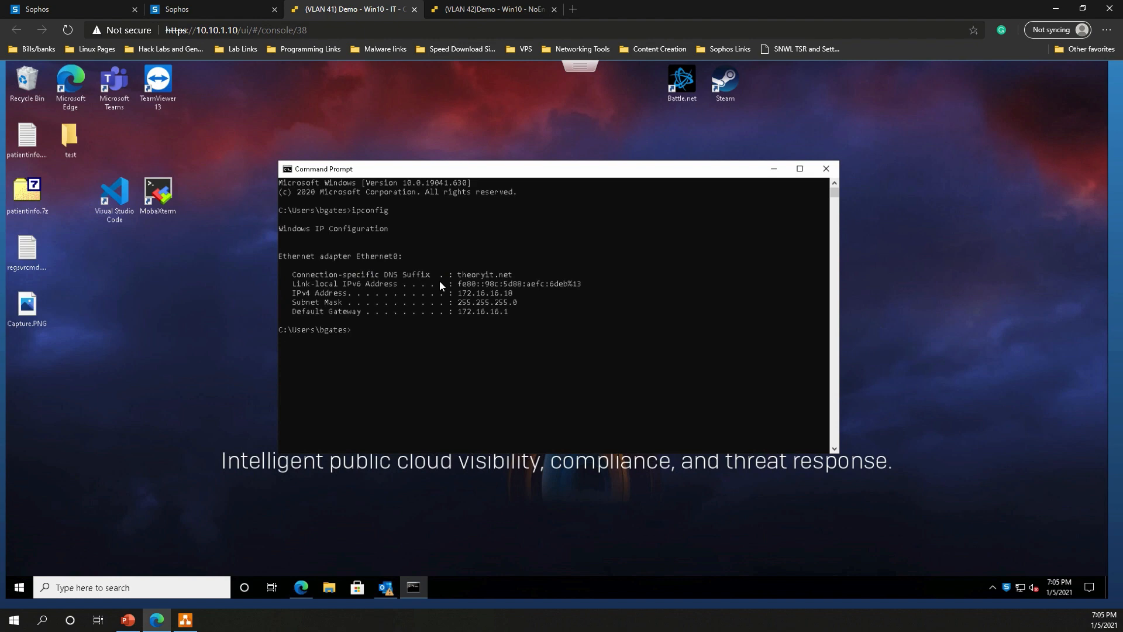
pyautogui.write('ping 172.18.1.3')
pyautogui.press('Return')
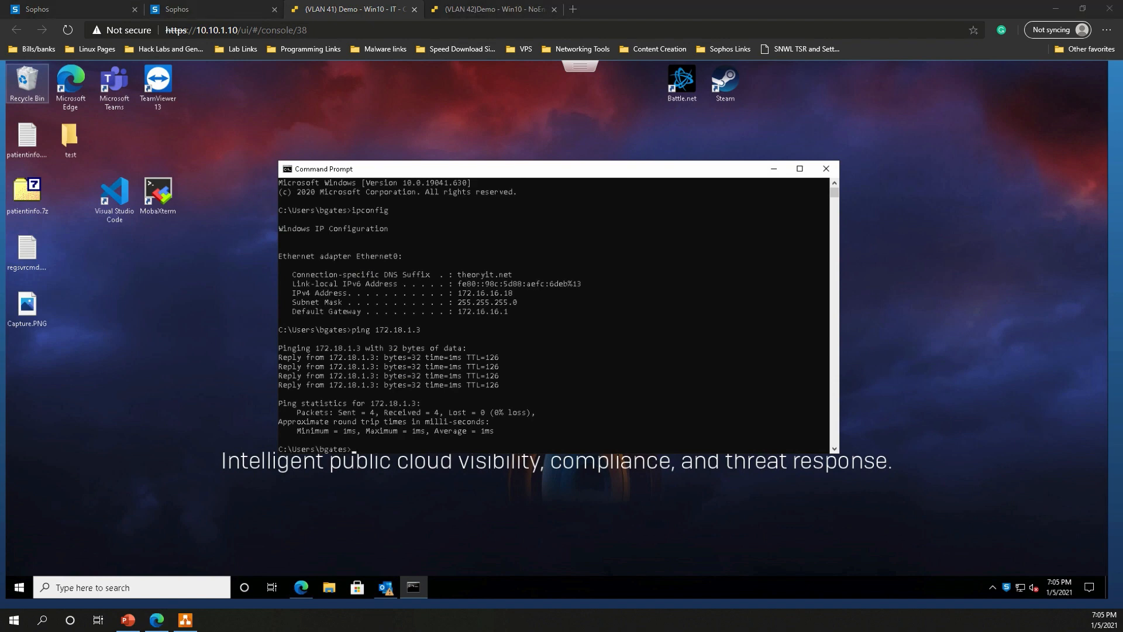
# - Check the interface status on the remote office firewall and the gateway status on the main office firewall
pyautogui.click(205, 7)
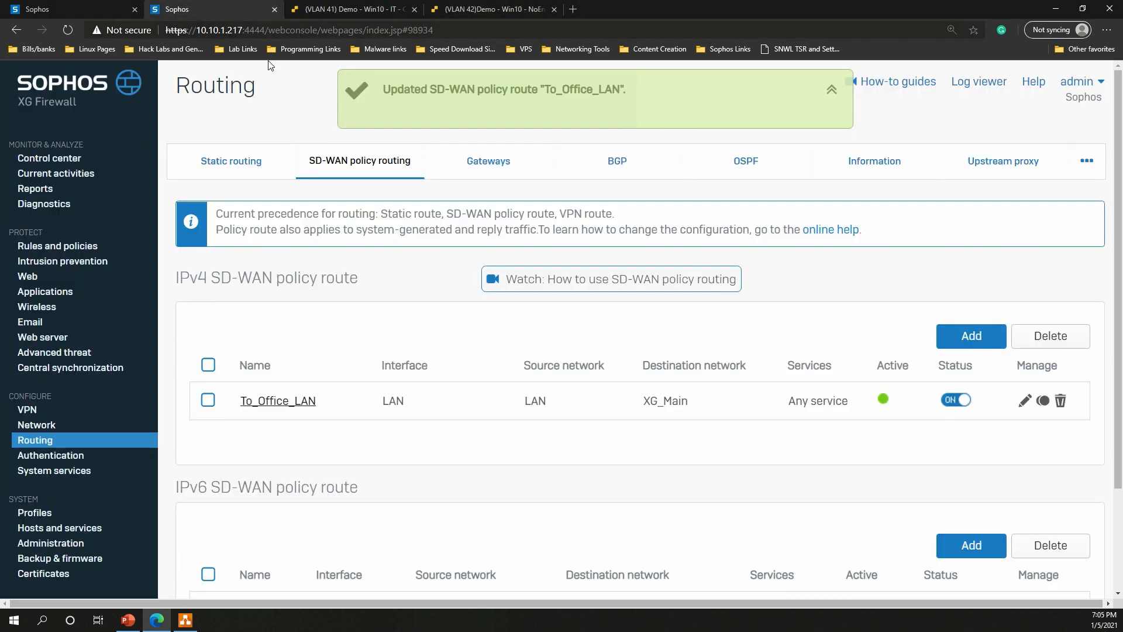
pyautogui.click(57, 422)
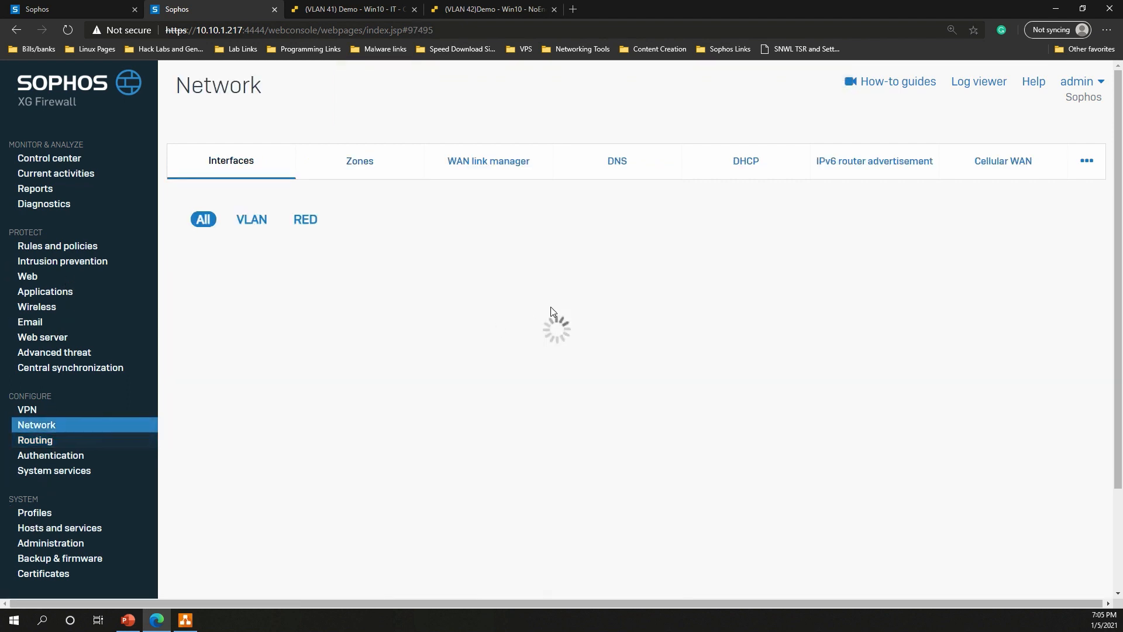
pyautogui.scroll(-2, 526, 293)
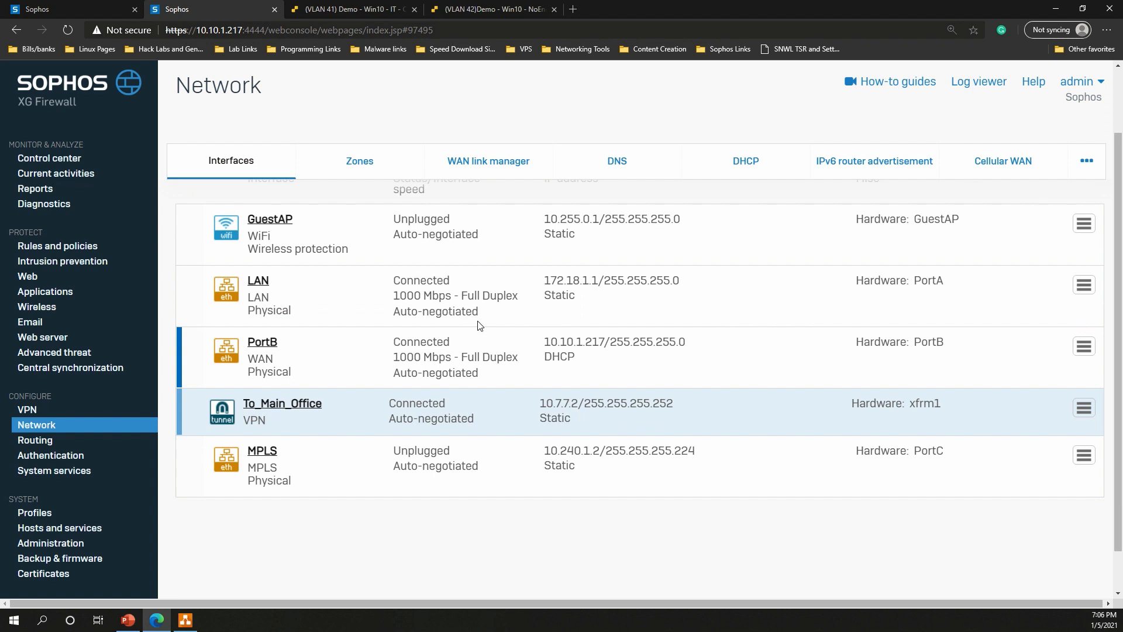
pyautogui.click(81, 16)
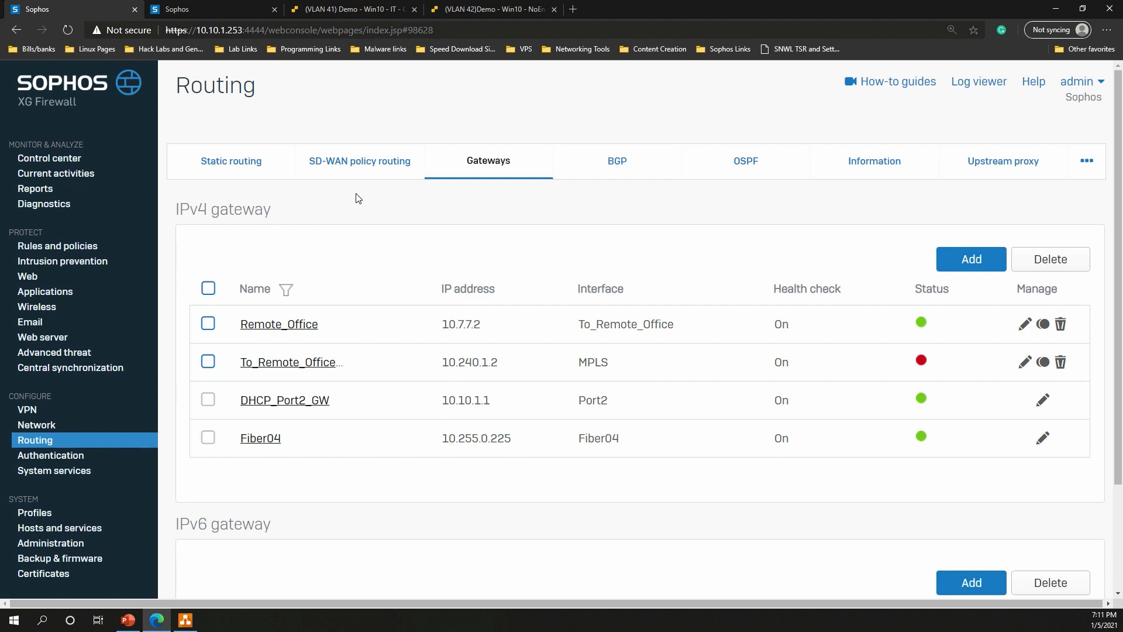
# - Return to the VLAN 41 Windows 10 machine and repeat the ping to 172.18.1.3 to test the VPN failover
pyautogui.click(359, 10)
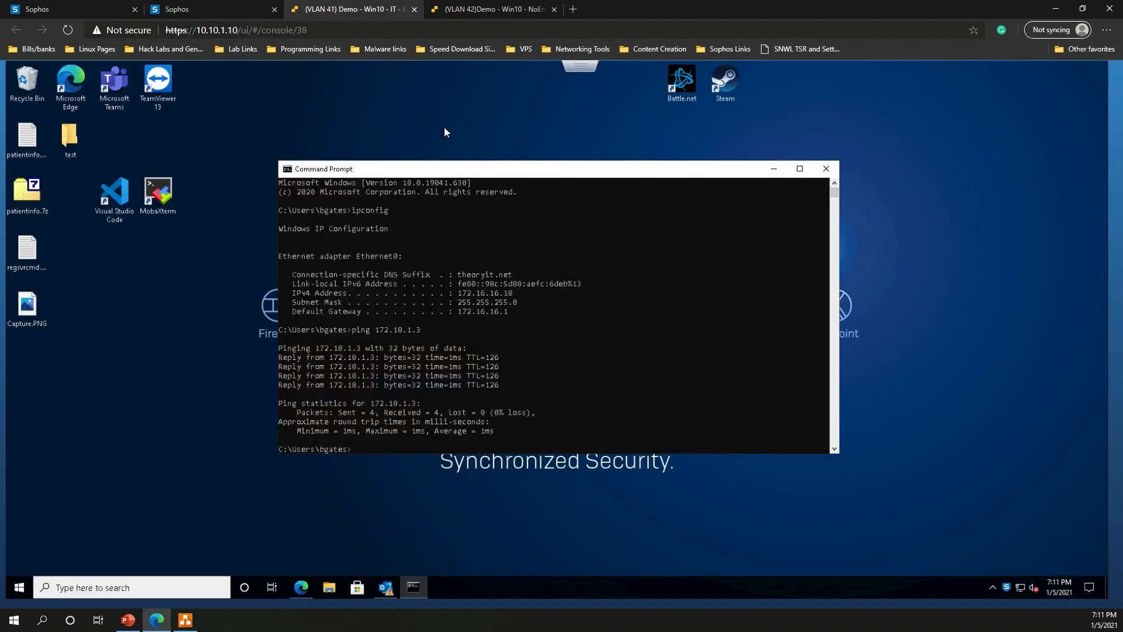
pyautogui.click(510, 384)
pyautogui.press('Escape')
pyautogui.press('Up')
pyautogui.press('Return')
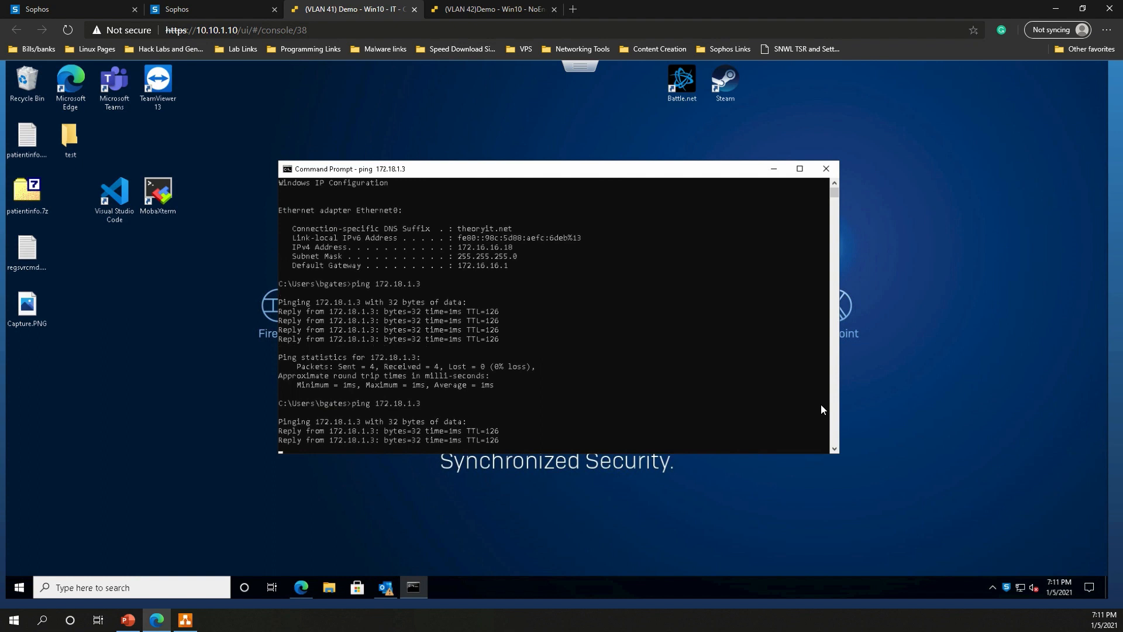